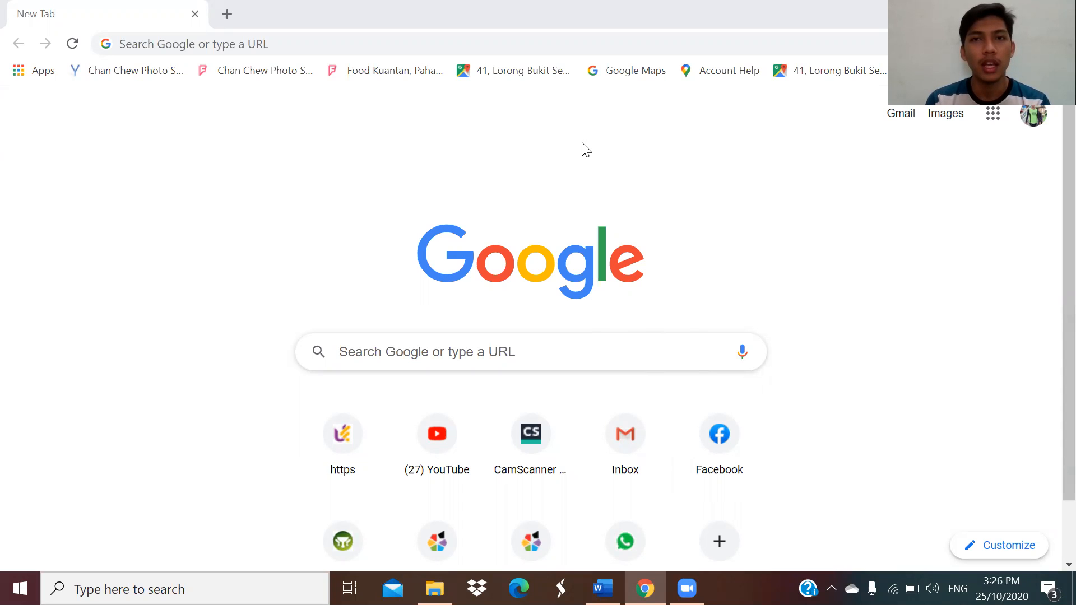
Step: Open Google Sheets from the list of Google apps
{"action": "left_click", "coordinate": [994, 115]}
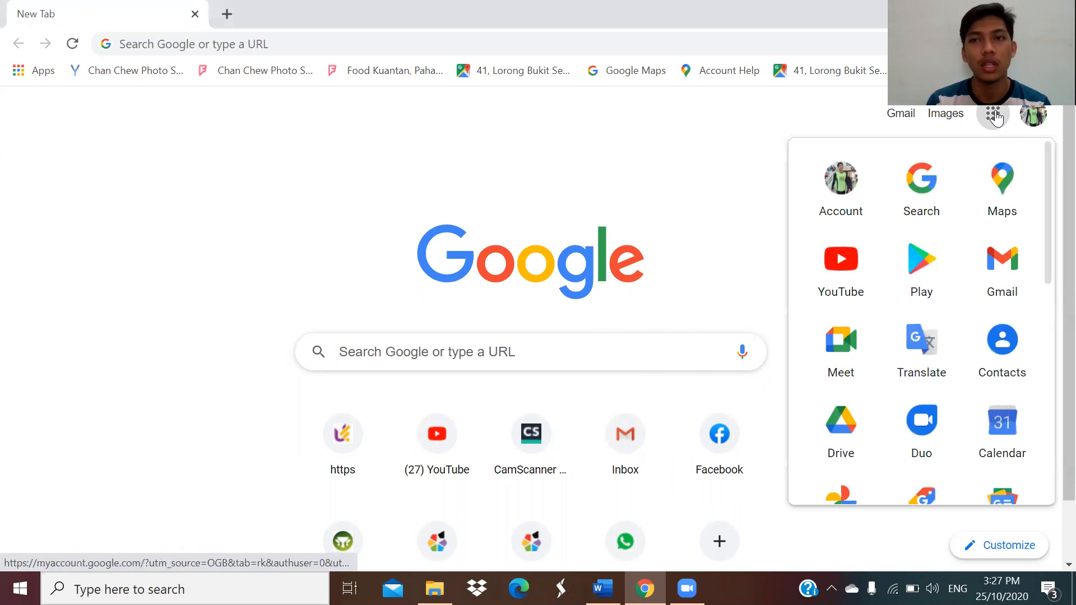
{"action": "scroll", "coordinate": [903, 282], "scroll_direction": "down", "scroll_amount": 5}
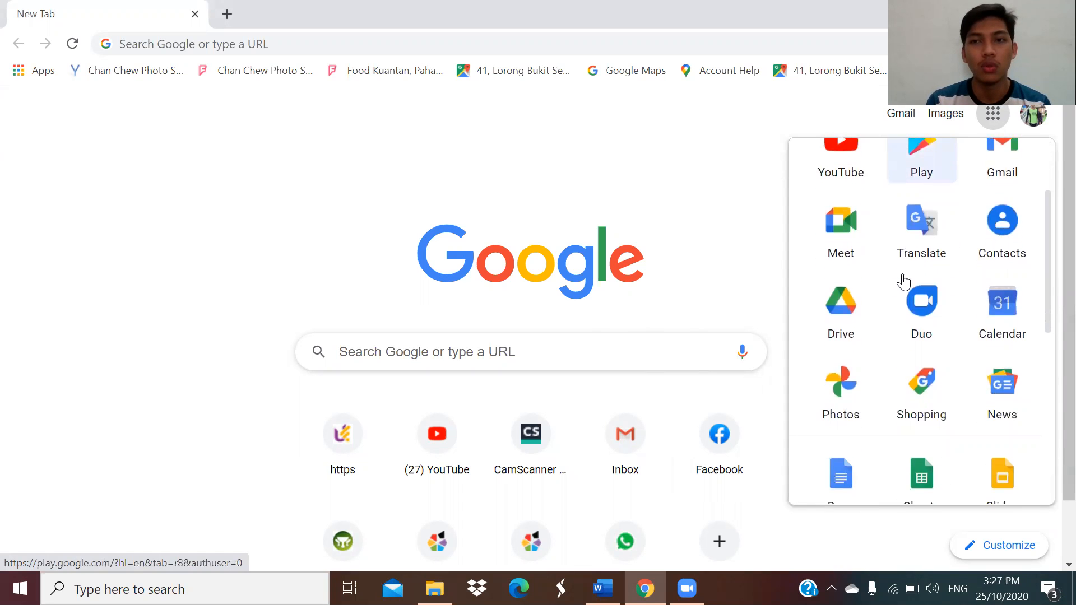
{"action": "scroll", "coordinate": [903, 282], "scroll_direction": "down", "scroll_amount": 1}
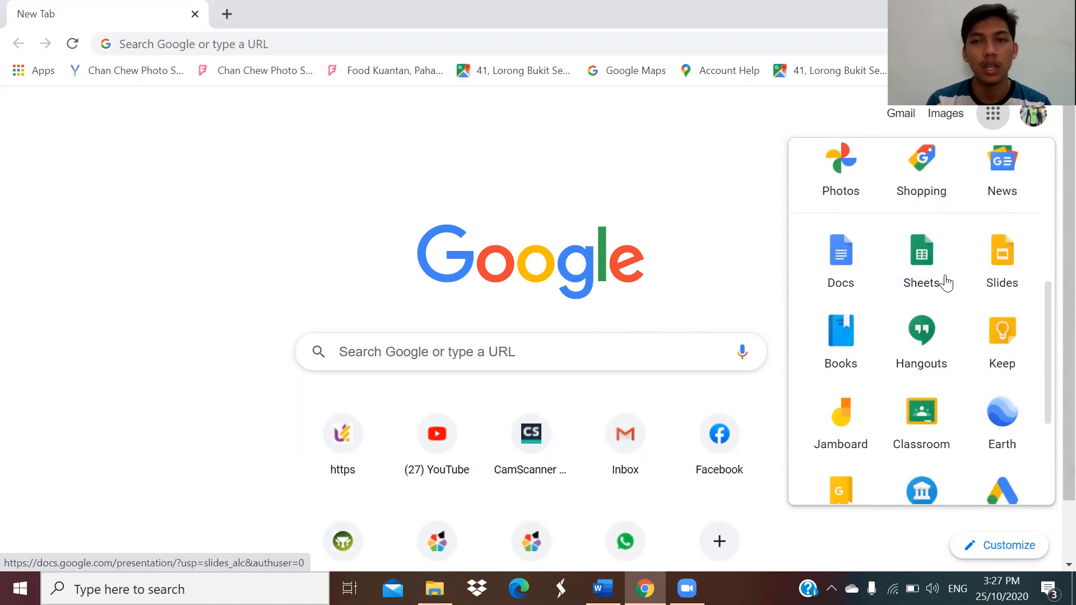
{"action": "left_click", "coordinate": [919, 263]}
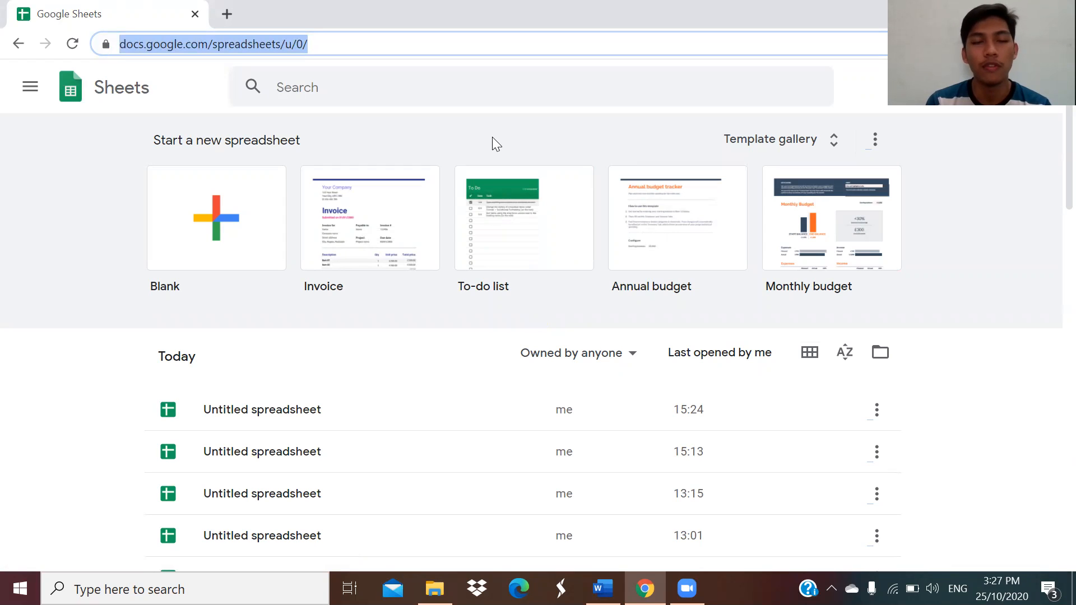
Step: Examine the spreadsheet templates offered in the full template gallery
{"action": "left_click", "coordinate": [753, 145]}
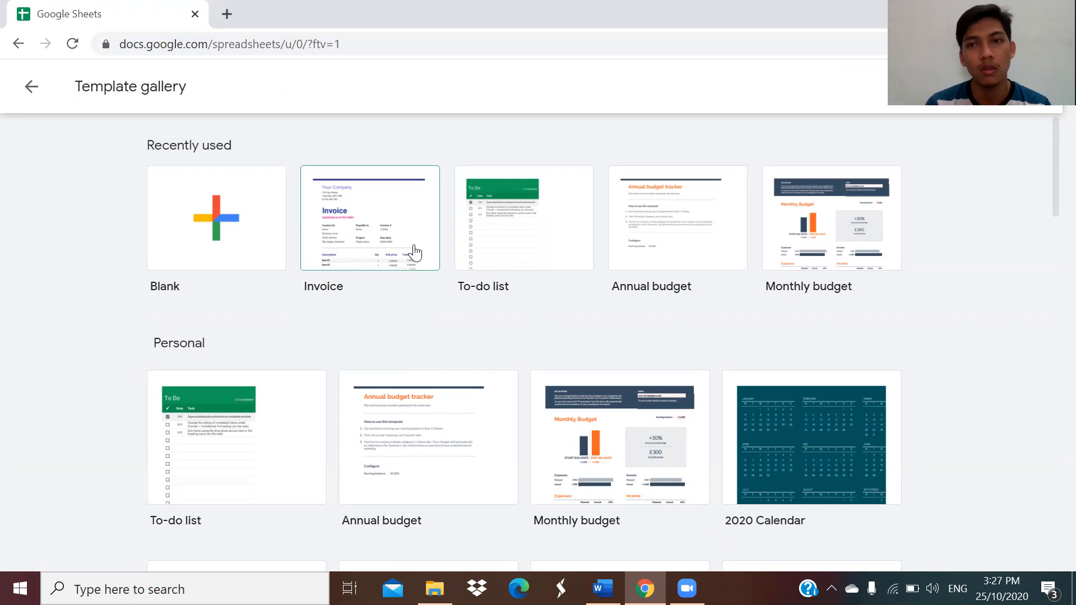
{"action": "scroll", "coordinate": [655, 275], "scroll_direction": "down", "scroll_amount": 5}
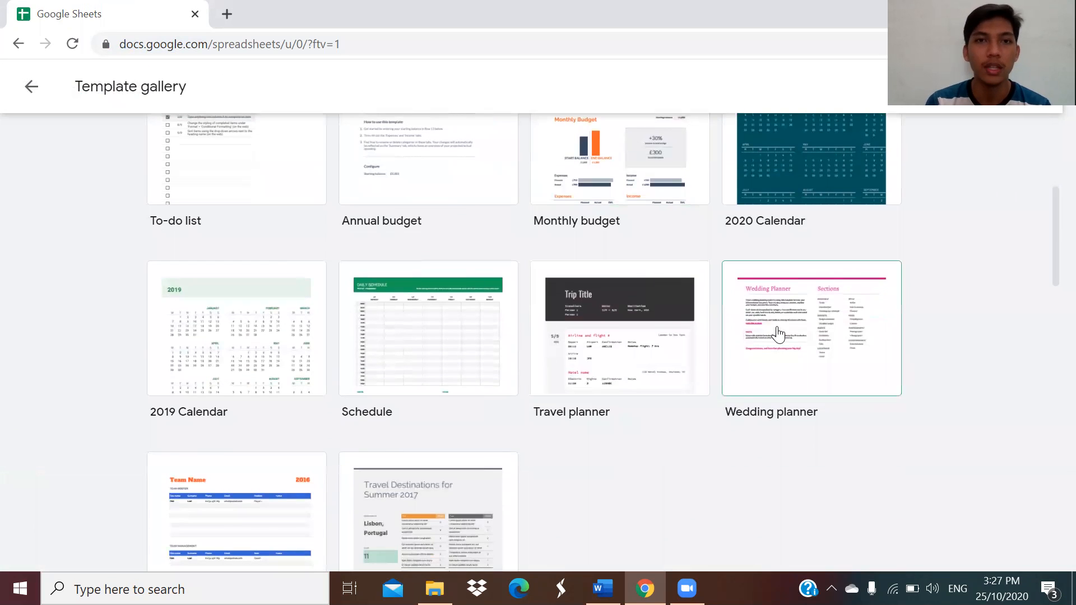
{"action": "scroll", "coordinate": [778, 330], "scroll_direction": "up", "scroll_amount": 1}
{"action": "scroll", "coordinate": [777, 331], "scroll_direction": "down", "scroll_amount": 1}
{"action": "scroll", "coordinate": [777, 328], "scroll_direction": "up", "scroll_amount": 1}
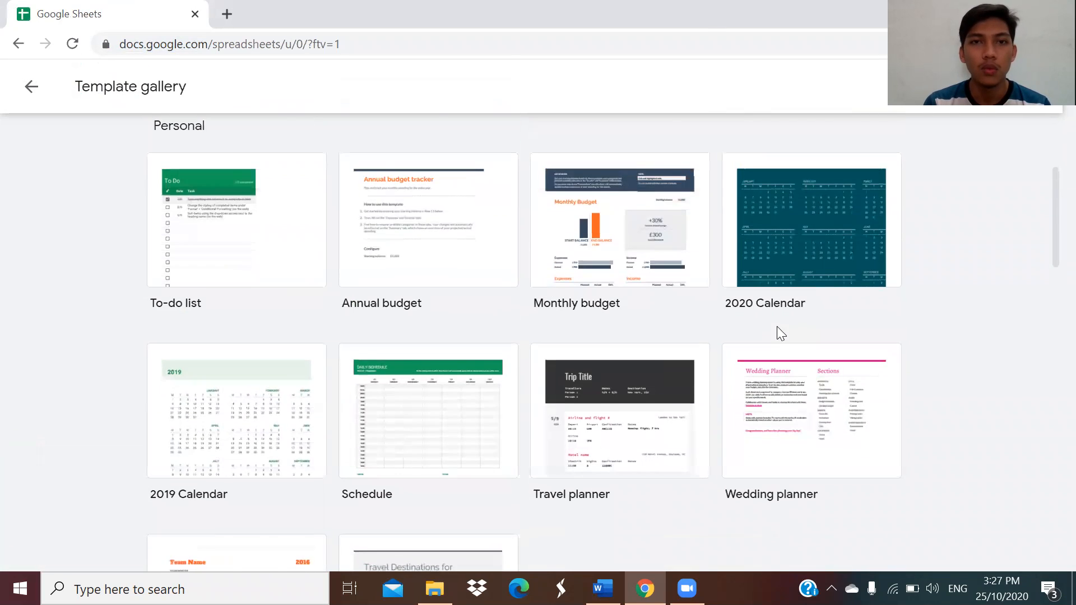
{"action": "scroll", "coordinate": [777, 327], "scroll_direction": "up", "scroll_amount": 3}
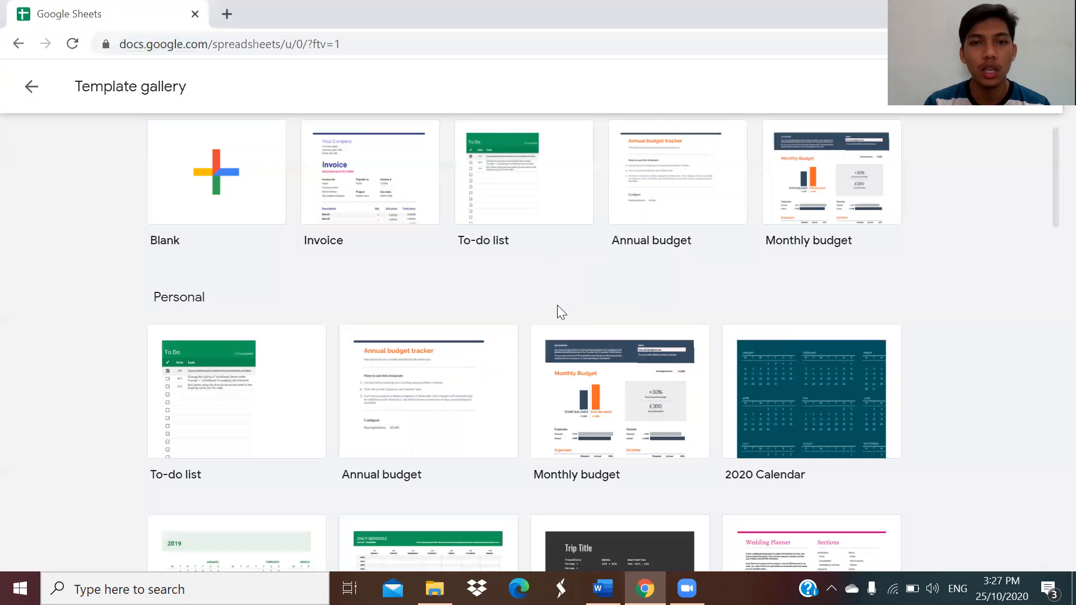
{"action": "scroll", "coordinate": [562, 308], "scroll_direction": "down", "scroll_amount": 2}
{"action": "scroll", "coordinate": [562, 314], "scroll_direction": "up", "scroll_amount": 3}
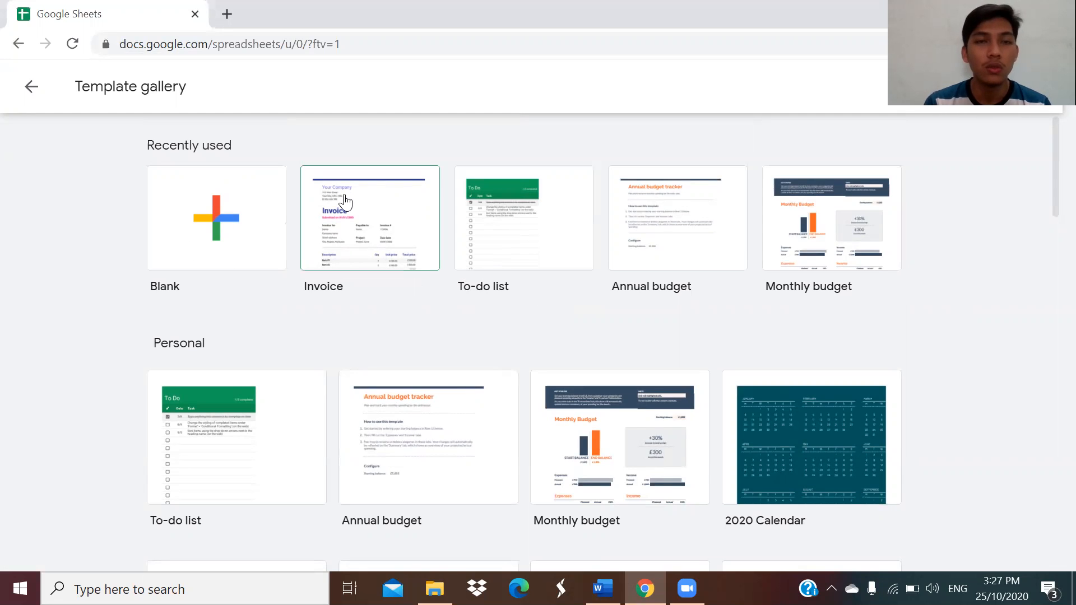
Step: Create a new blank spreadsheet
{"action": "left_click", "coordinate": [227, 212]}
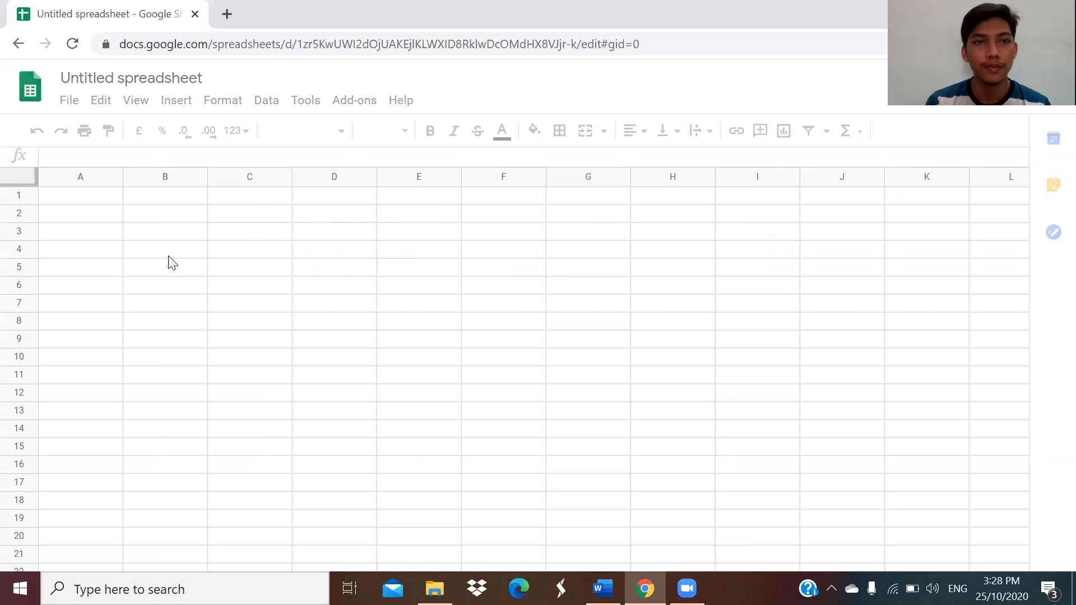
{"action": "left_click", "coordinate": [99, 211]}
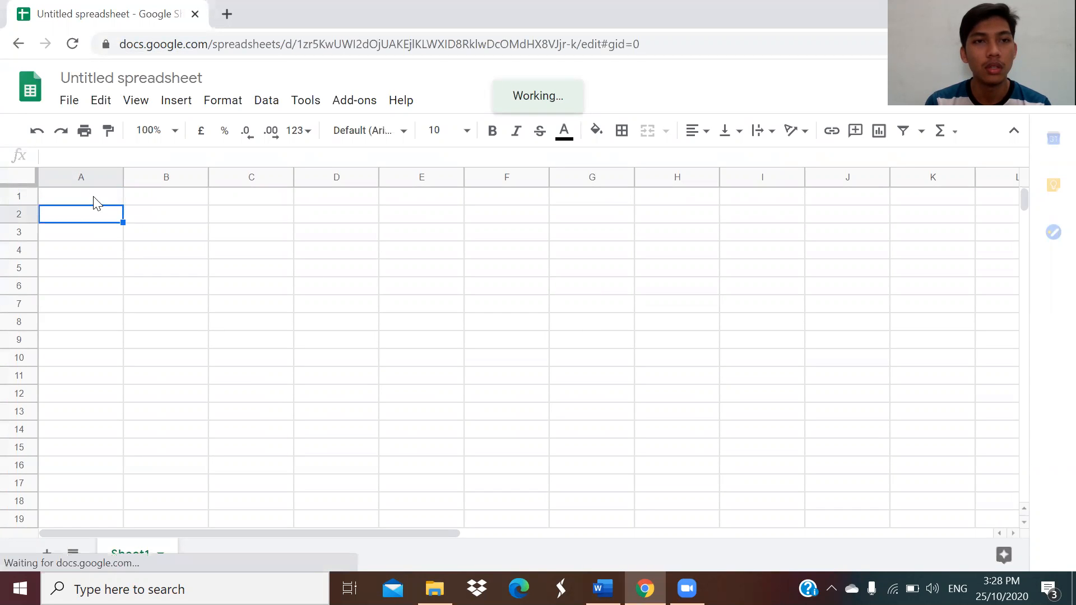
{"action": "left_click", "coordinate": [94, 202]}
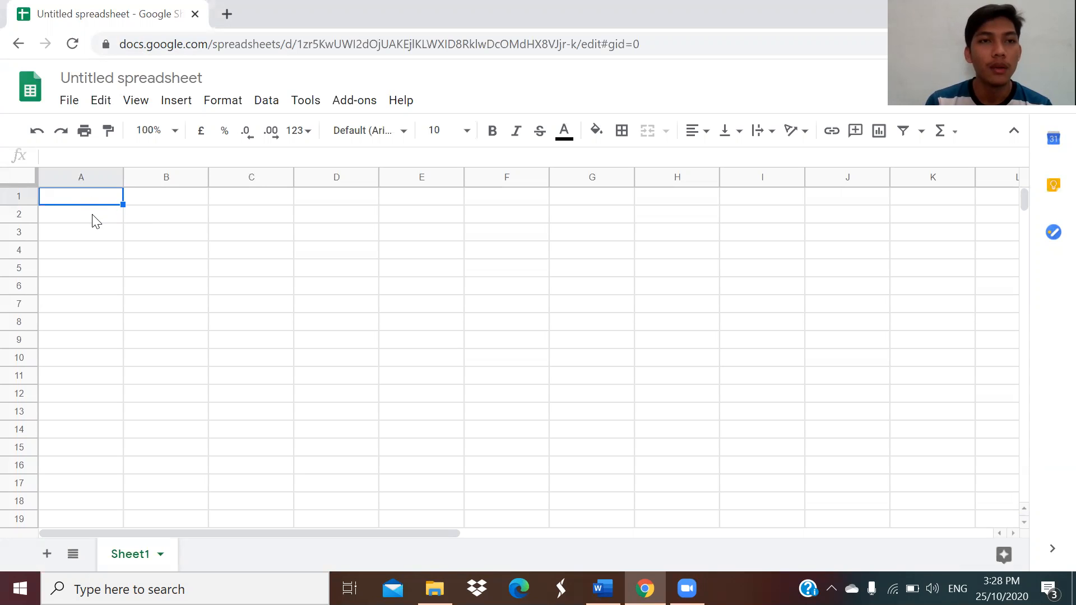
{"action": "left_click", "coordinate": [94, 218]}
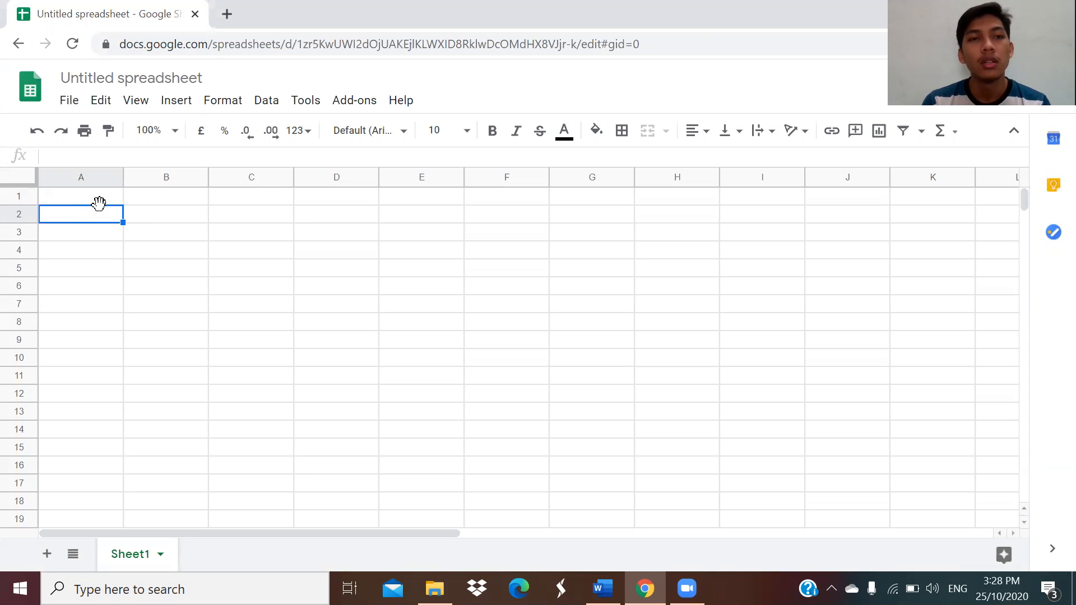
Step: Enter the column headings NO, MONTH, PROFFITS and LOSSES in cells A1 to D1
{"action": "left_click", "coordinate": [88, 202]}
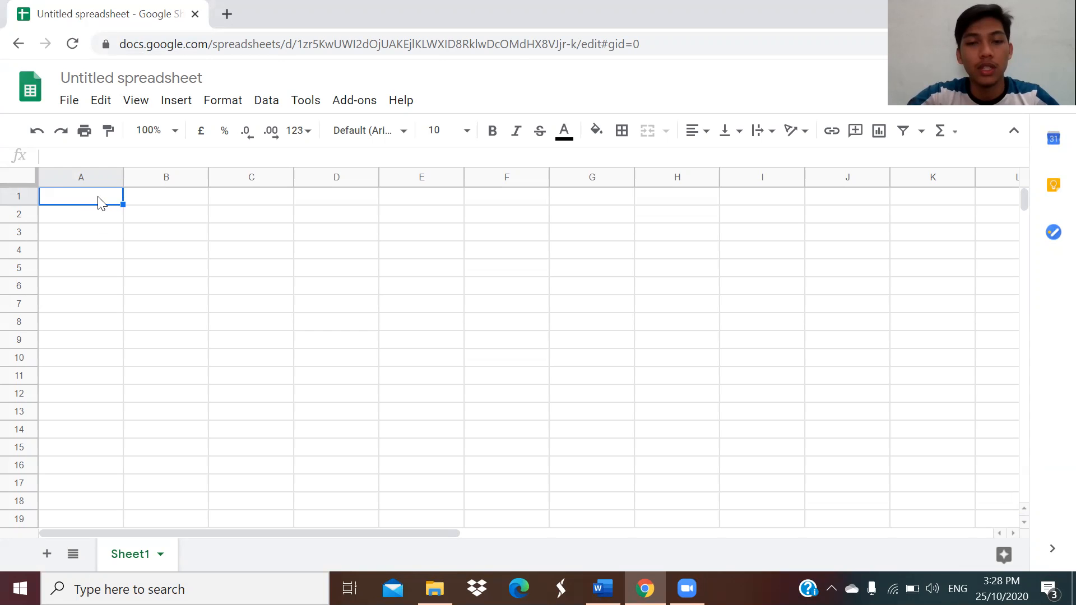
{"action": "type", "text": "NO"}
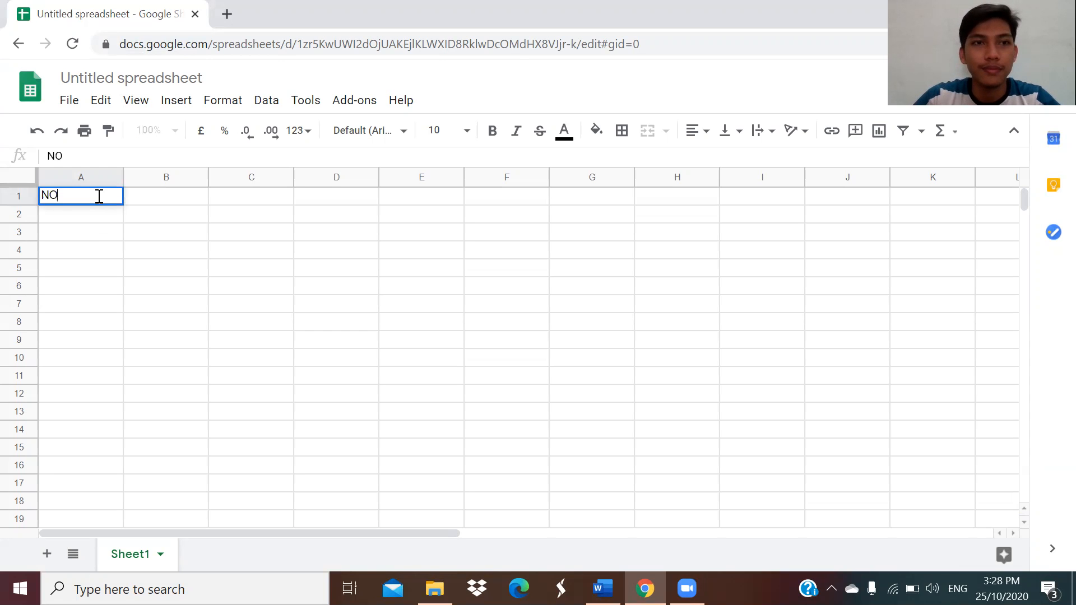
{"action": "key", "text": "Tab"}
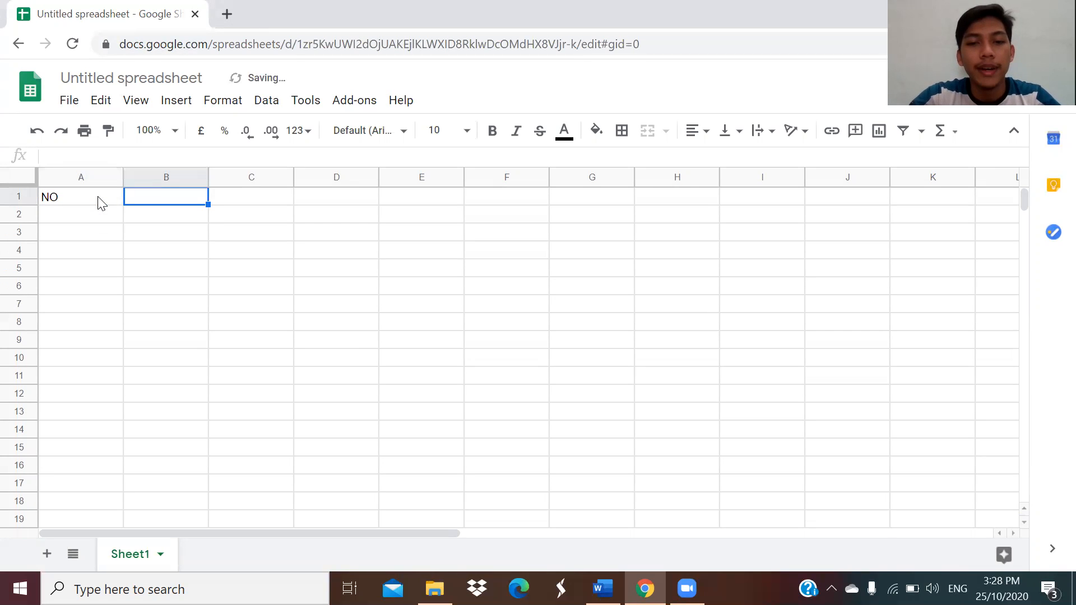
{"action": "type", "text": "MONTH"}
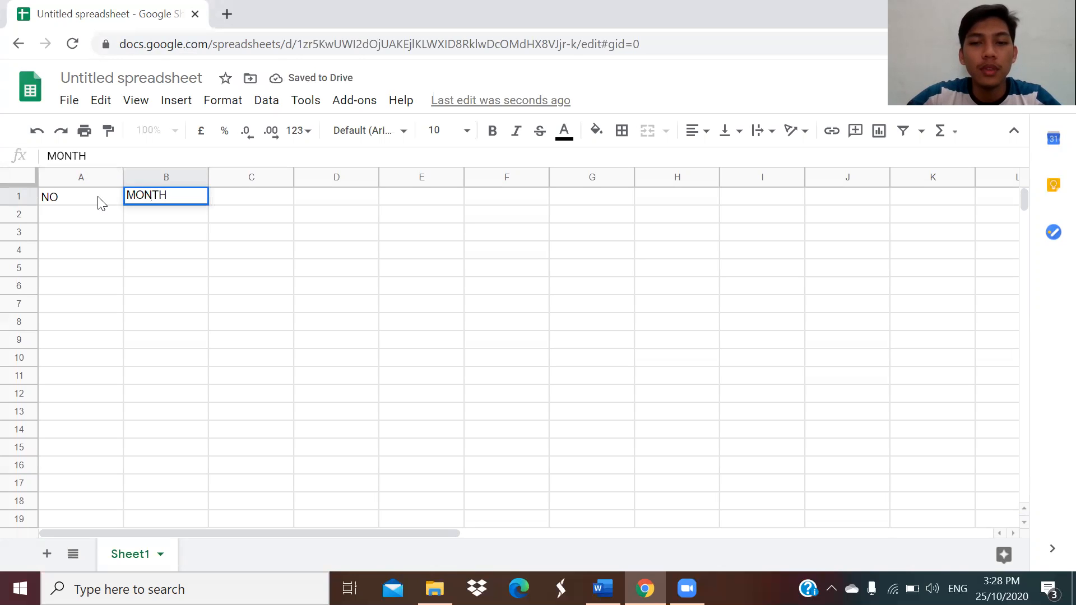
{"action": "key", "text": "Tab"}
{"action": "type", "text": "PROFFI"}
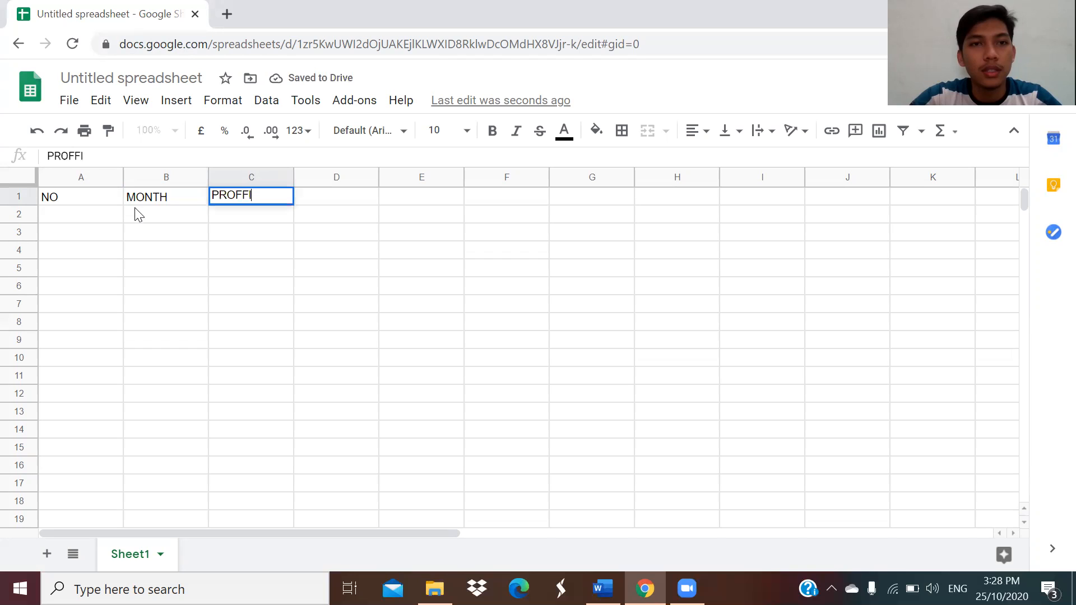
{"action": "type", "text": "TS"}
{"action": "key", "text": "Tab"}
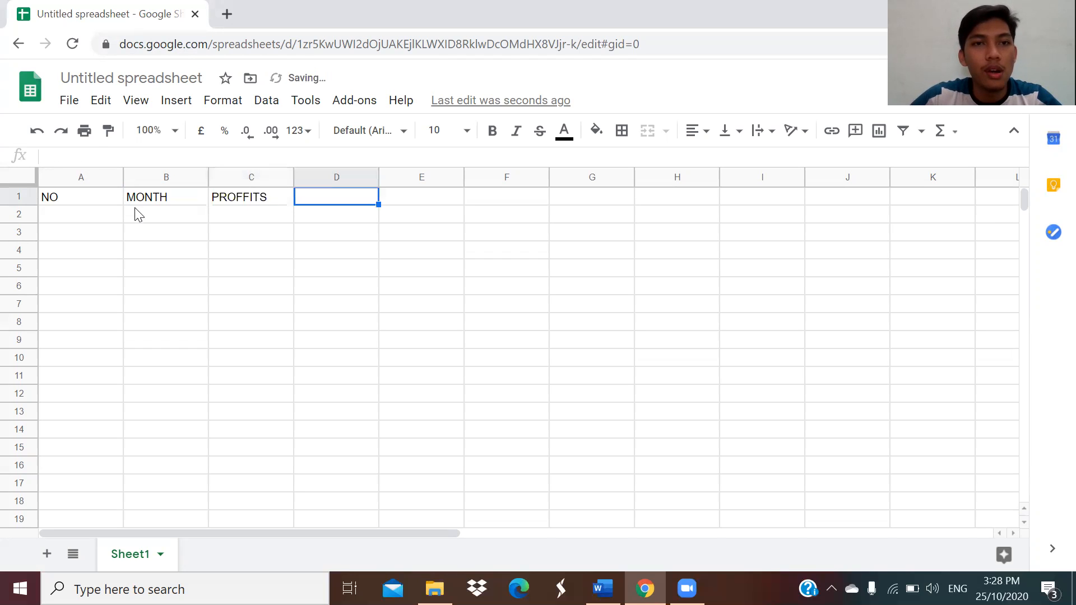
{"action": "type", "text": "LOSSES"}
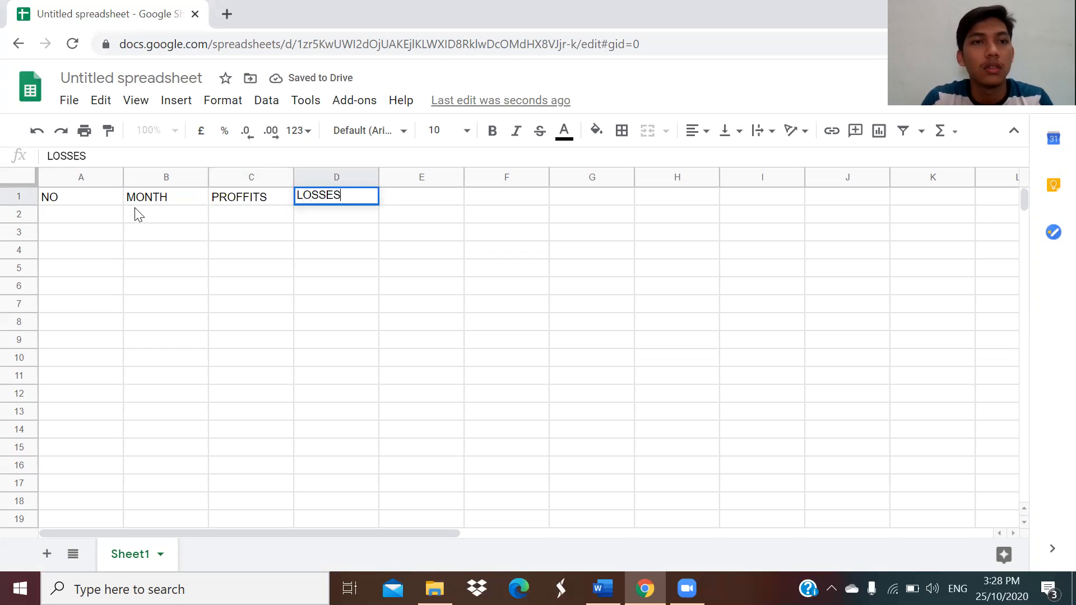
Step: Enter the numbers 1 to 6 one below another in cells A2 to A7 under NO
{"action": "left_click", "coordinate": [84, 217]}
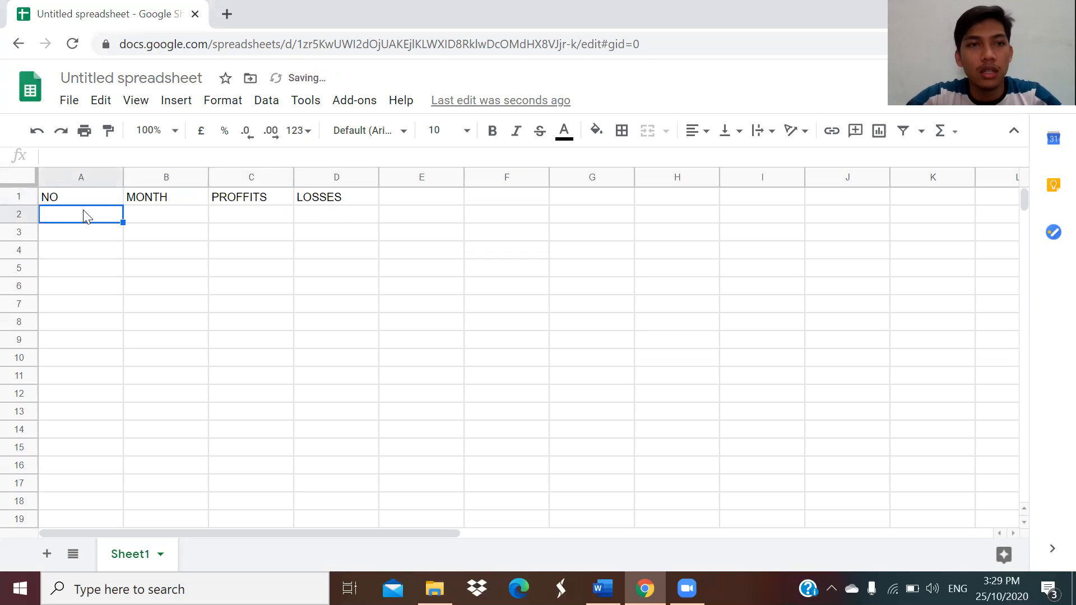
{"action": "type", "text": "1"}
{"action": "key", "text": "Return"}
{"action": "type", "text": "2"}
{"action": "key", "text": "Return"}
{"action": "type", "text": "3"}
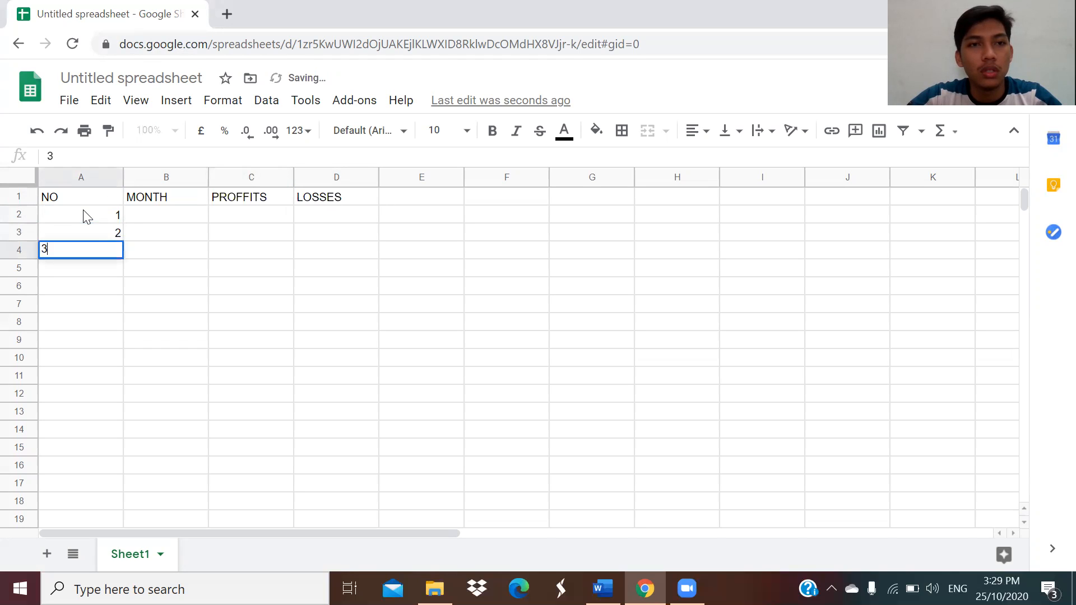
{"action": "key", "text": "Return"}
{"action": "type", "text": "4"}
{"action": "key", "text": "Return"}
{"action": "type", "text": "5"}
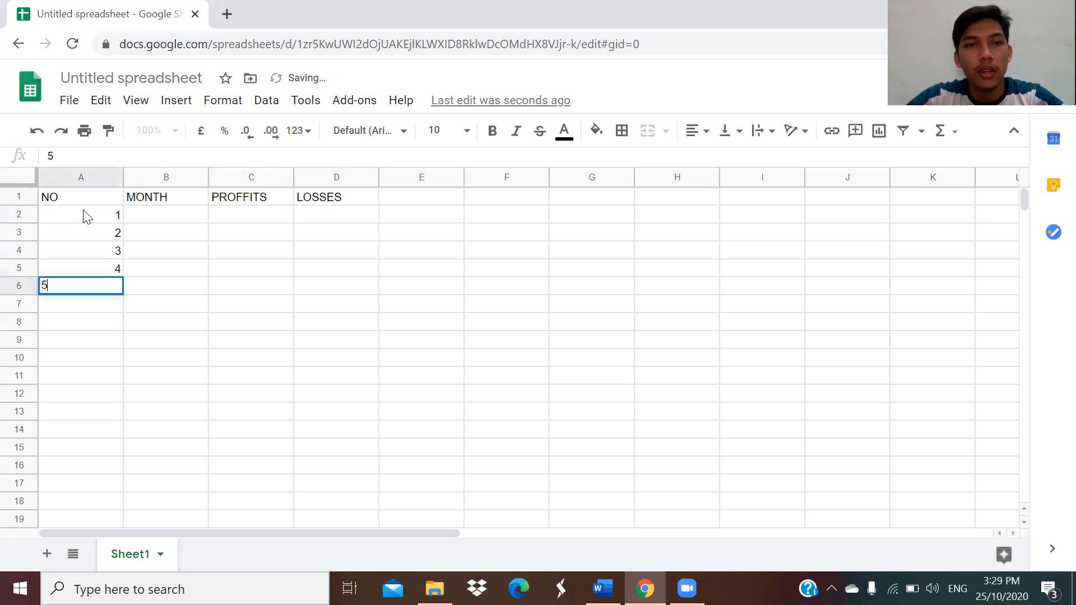
{"action": "key", "text": "Return"}
{"action": "type", "text": "6"}
{"action": "key", "text": "Return"}
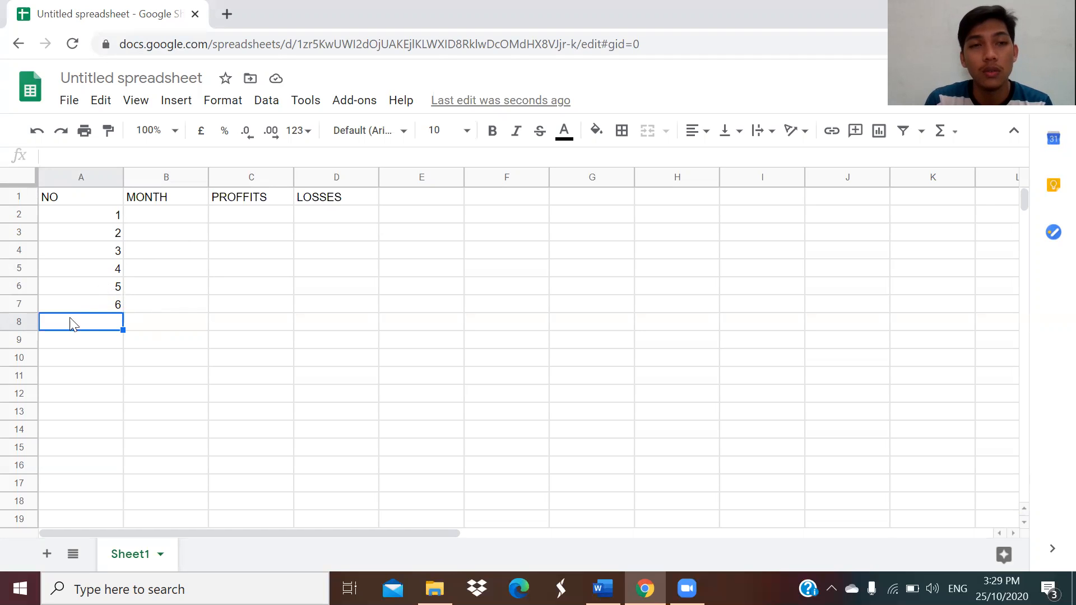
{"action": "left_click", "coordinate": [83, 292]}
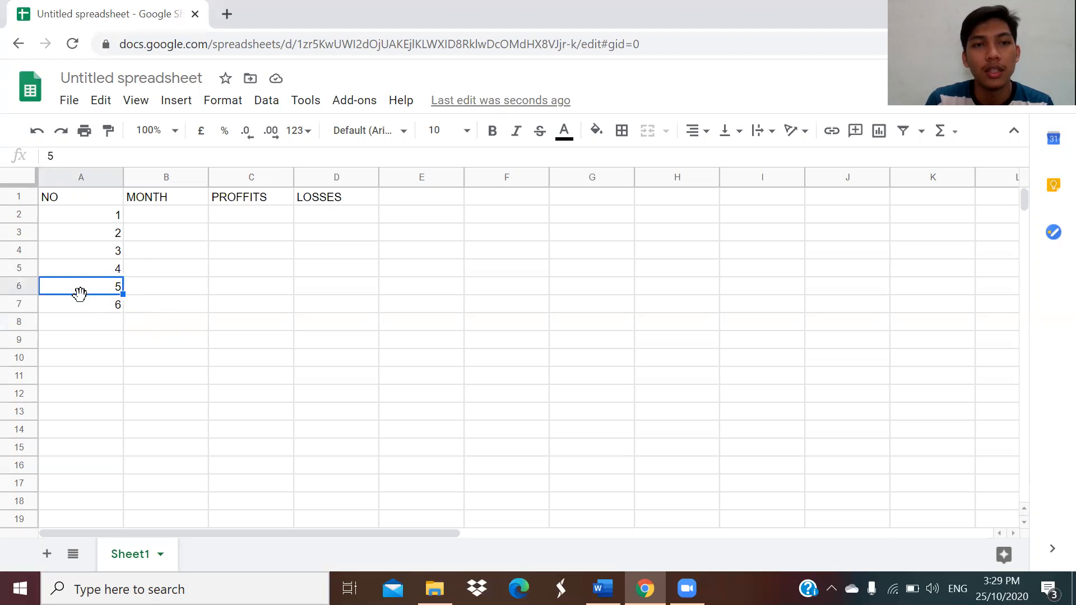
{"action": "left_click", "coordinate": [83, 310]}
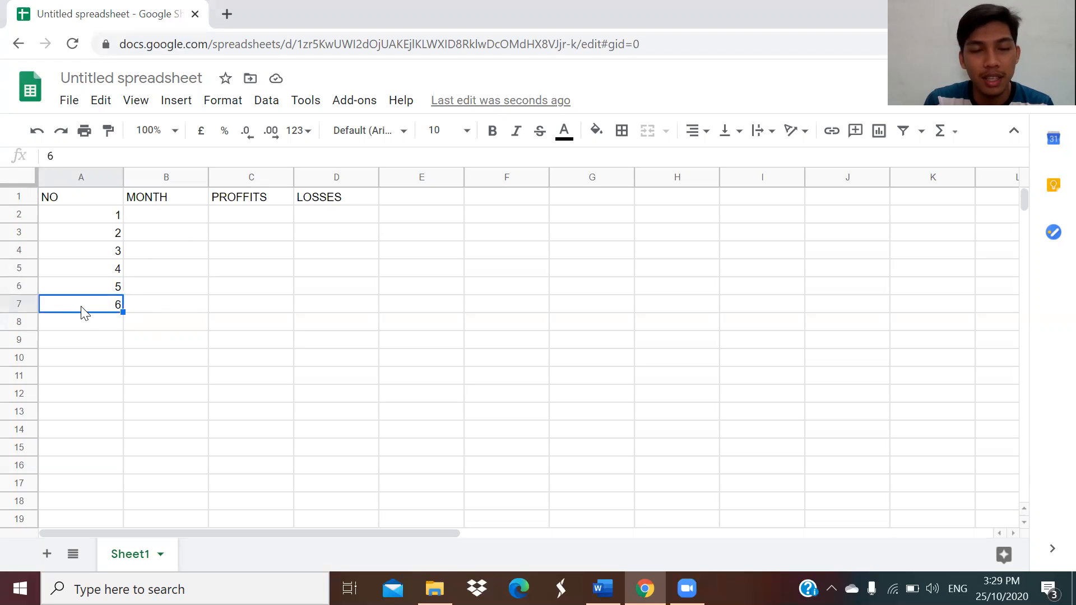
{"action": "left_click", "coordinate": [85, 238]}
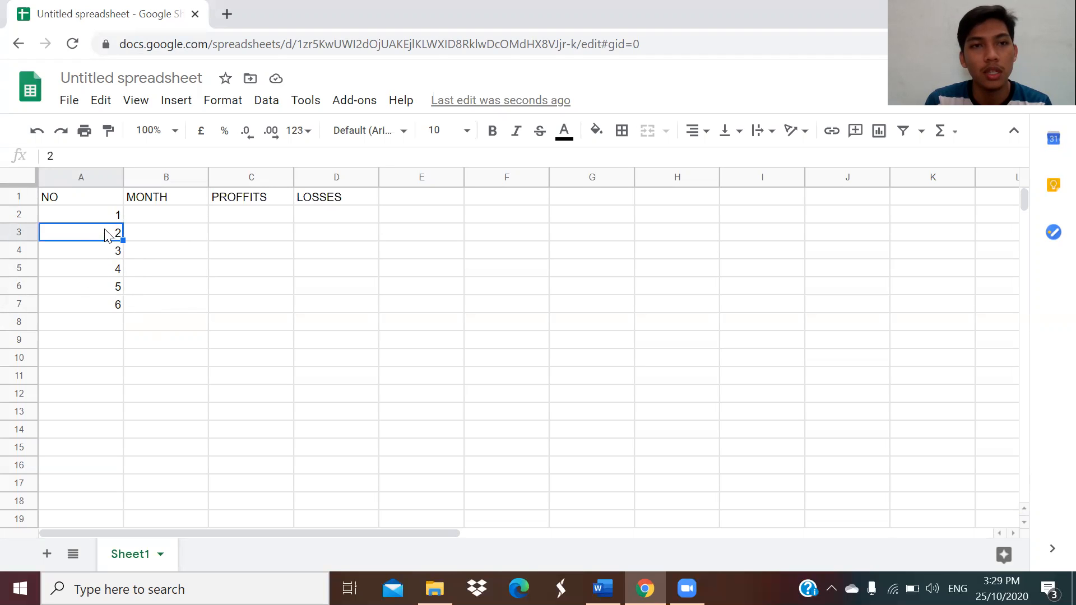
Step: Delete the numbers 3 to 6 from cells A4 to A7, working upward from the last one
{"action": "left_click", "coordinate": [99, 309]}
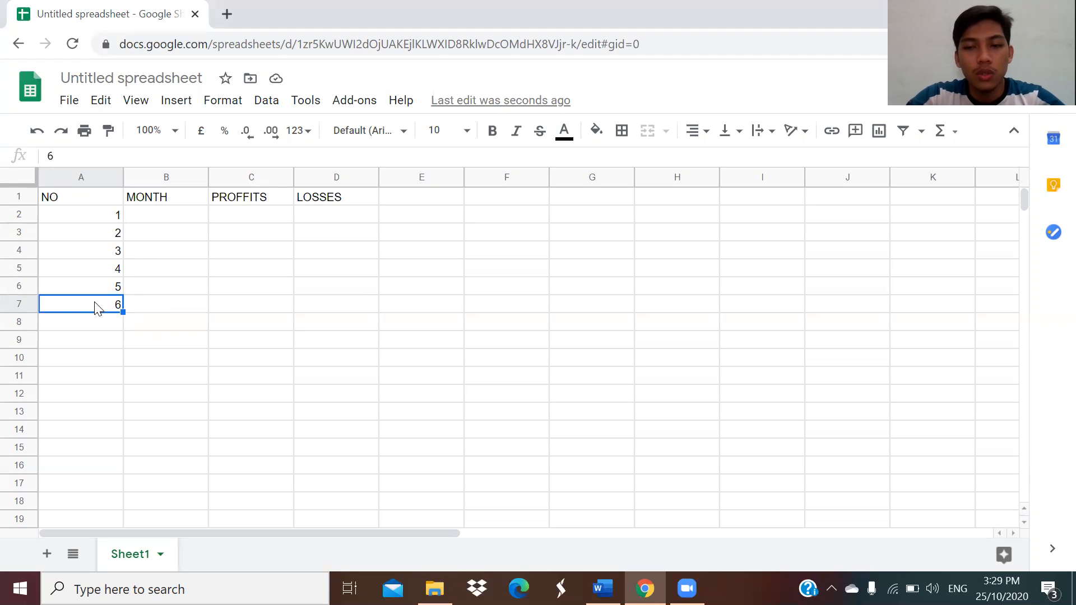
{"action": "key", "text": "Delete"}
{"action": "key", "text": "Up"}
{"action": "key", "text": "Delete"}
{"action": "key", "text": "Up"}
{"action": "key", "text": "Delete"}
{"action": "key", "text": "Up"}
{"action": "key", "text": "Delete"}
{"action": "key", "text": "Up"}
{"action": "key", "text": "Down"}
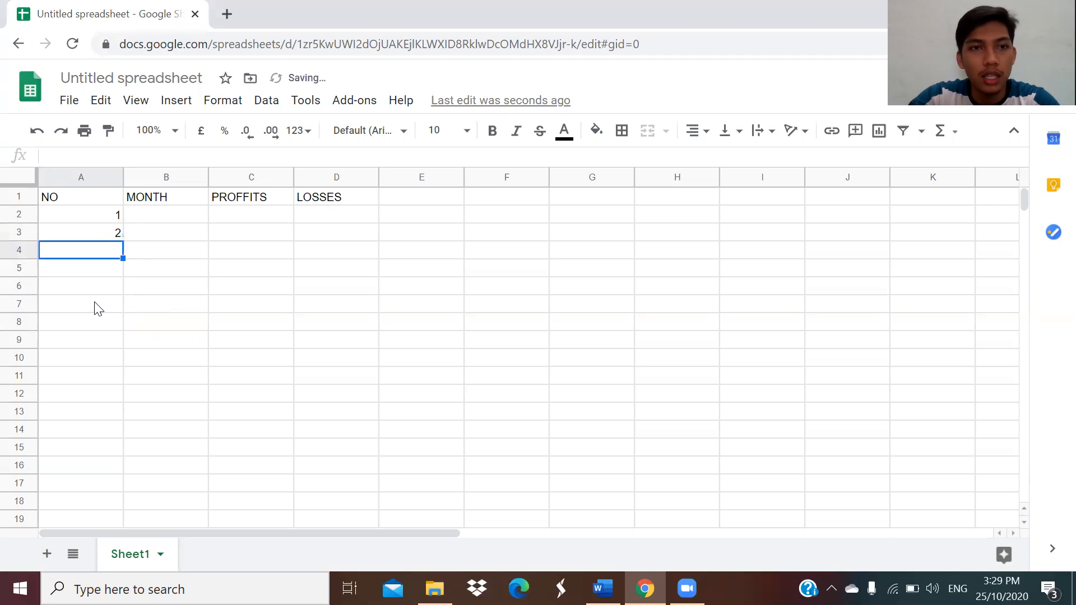
{"action": "key", "text": "Up"}
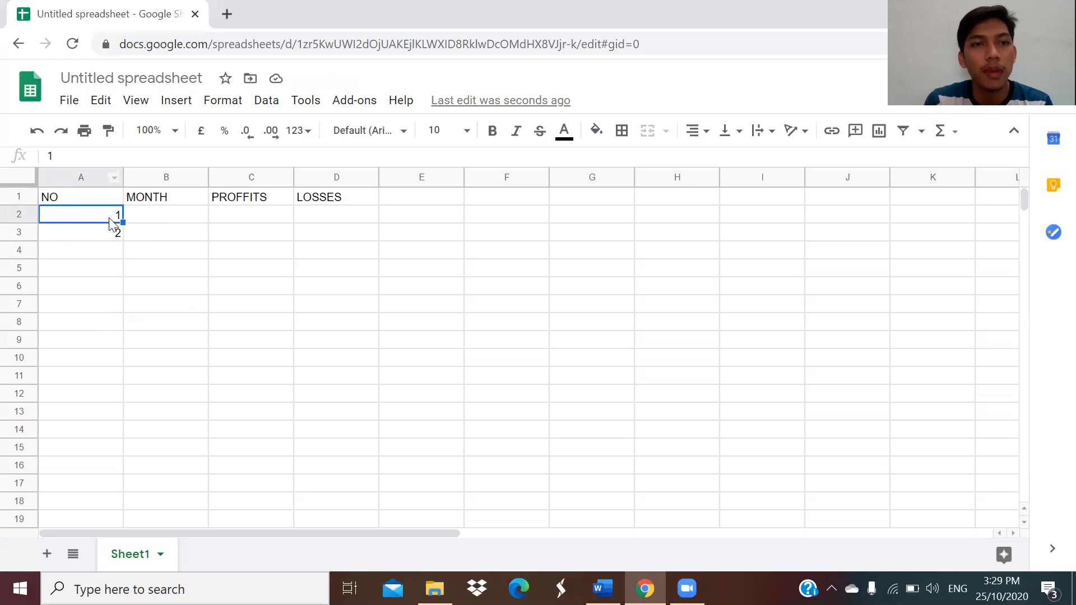
Step: Autofill the number series from A2:A3 down to 6 in A7, and extend it to 16 in A17
{"action": "left_click", "coordinate": [101, 236]}
{"action": "left_click_drag", "start_coordinate": [85, 220], "coordinate": [93, 245]}
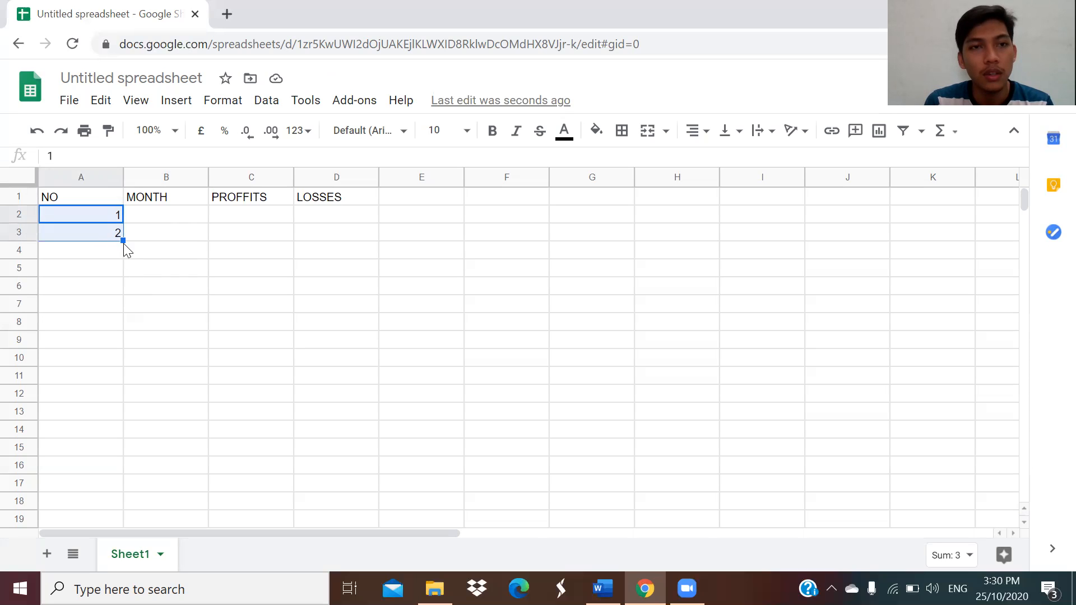
{"action": "left_click_drag", "start_coordinate": [121, 241], "coordinate": [124, 309]}
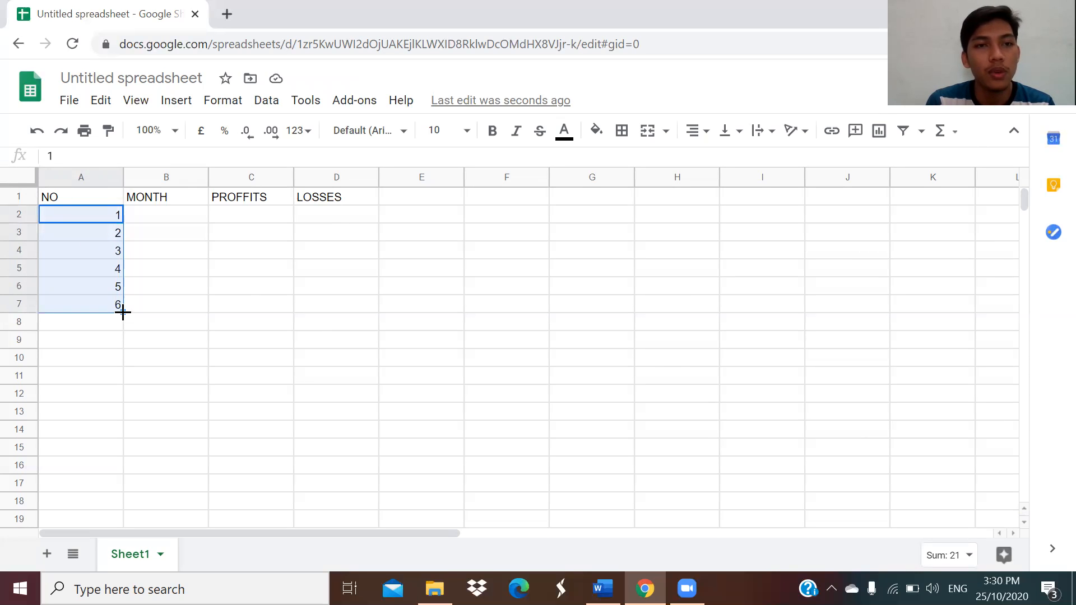
{"action": "left_click_drag", "start_coordinate": [122, 315], "coordinate": [122, 490]}
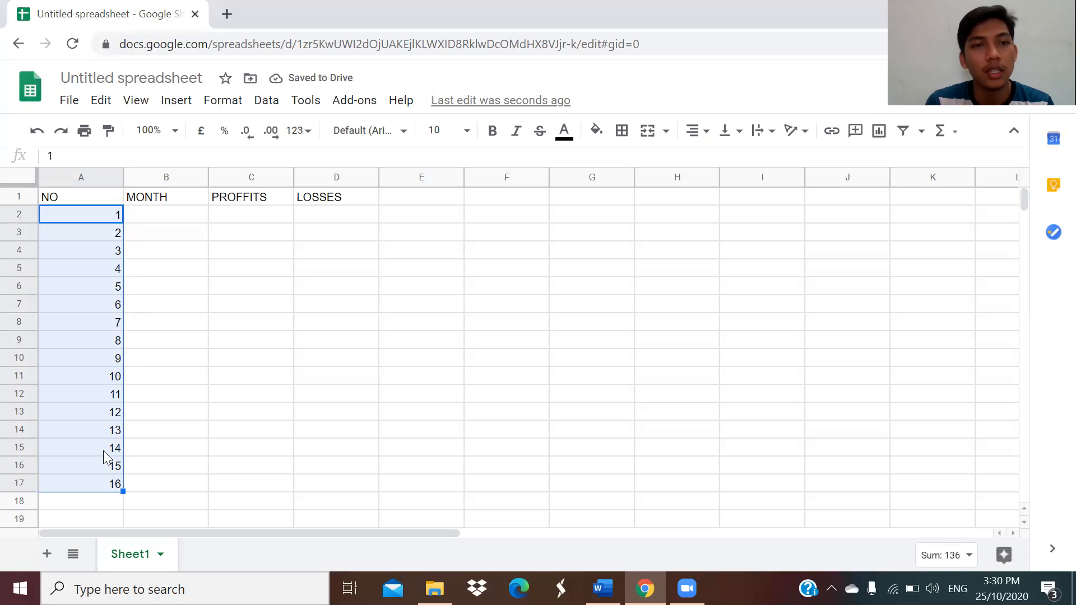
{"action": "left_click", "coordinate": [158, 359]}
Step: Delete the numbers 7 to 16 from cells A8 to A17, then select cell B2 under MONTH
{"action": "left_click", "coordinate": [95, 324]}
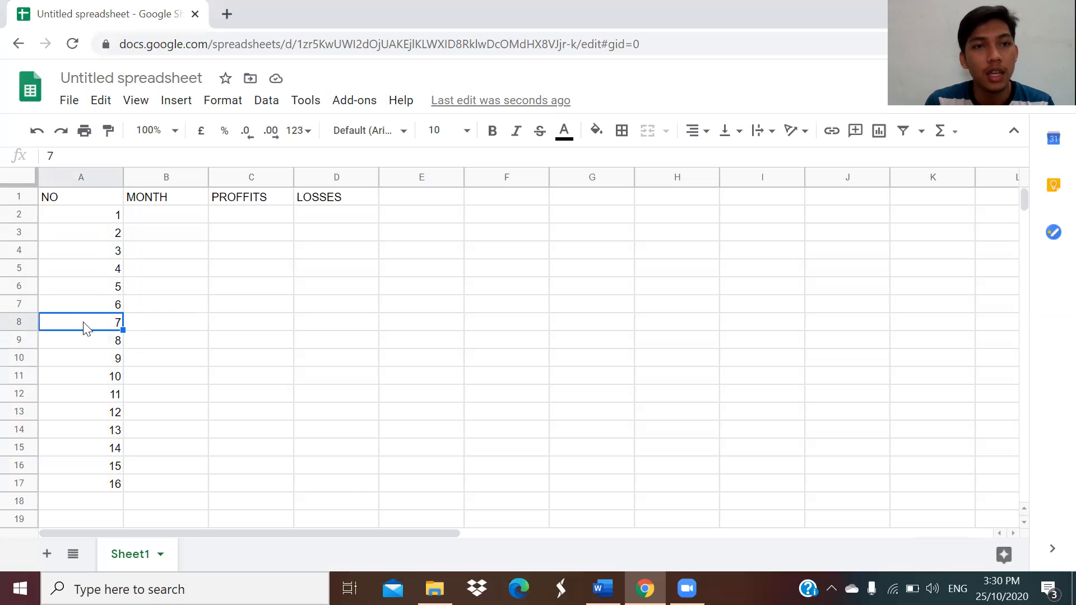
{"action": "left_click_drag", "start_coordinate": [83, 343], "coordinate": [109, 487]}
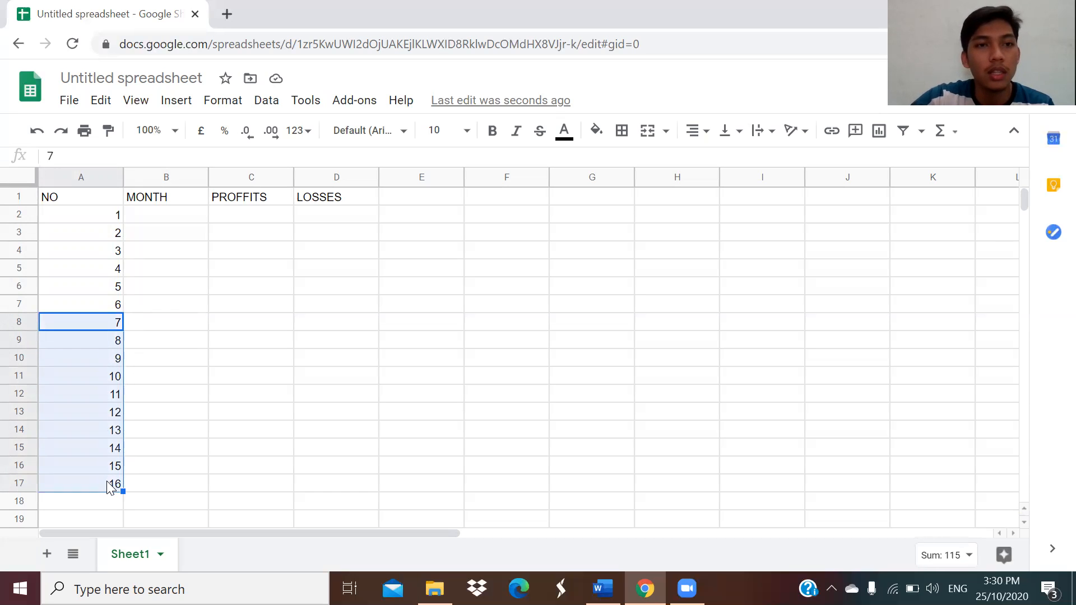
{"action": "key", "text": "Delete"}
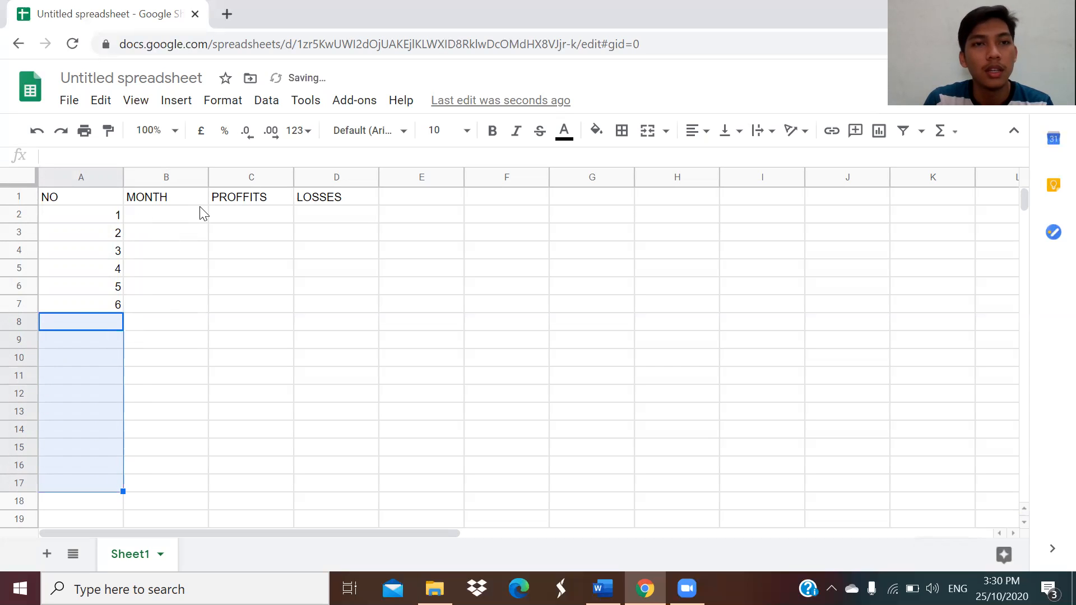
{"action": "left_click", "coordinate": [173, 214]}
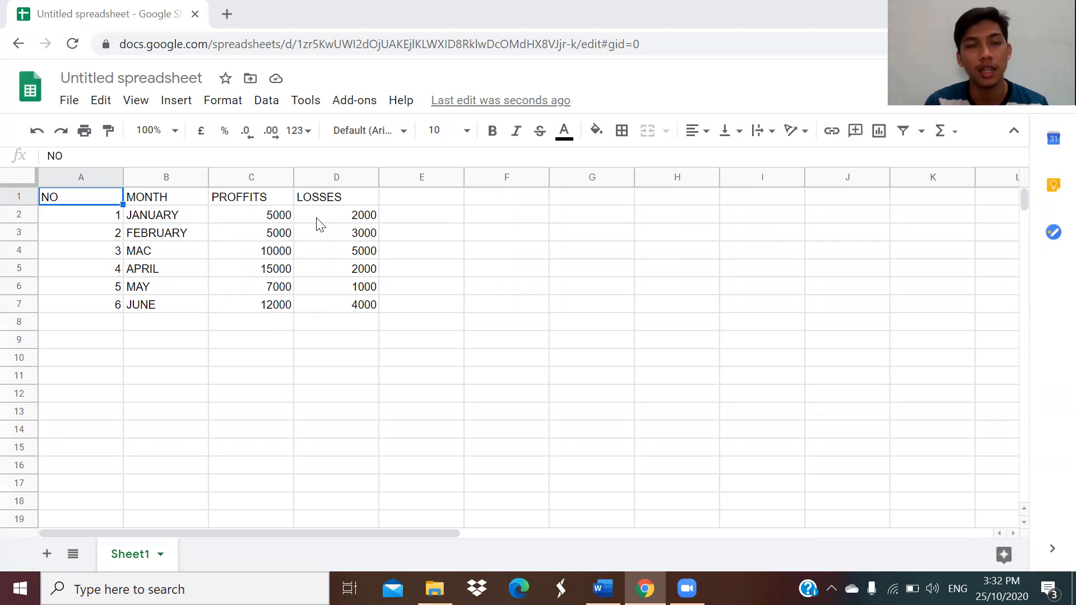
{"action": "left_click", "coordinate": [117, 227]}
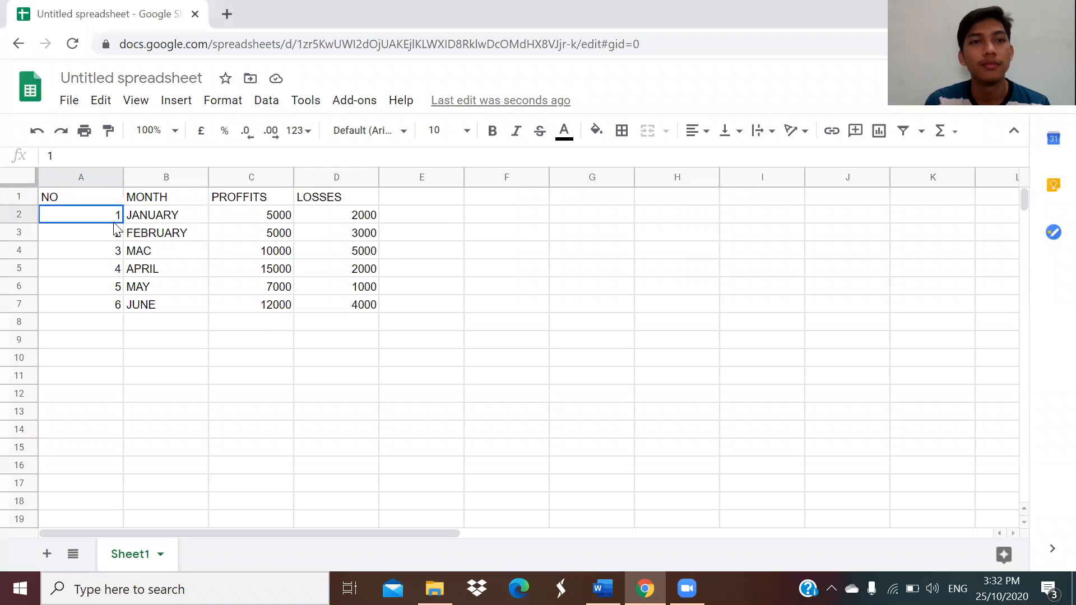
{"action": "left_click", "coordinate": [193, 220]}
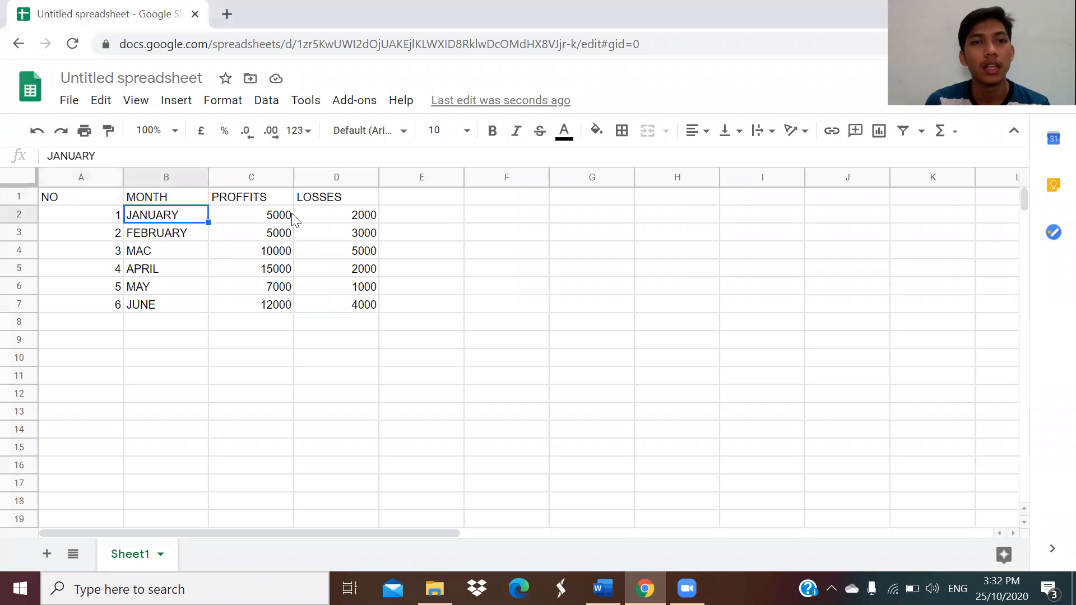
{"action": "left_click", "coordinate": [89, 216]}
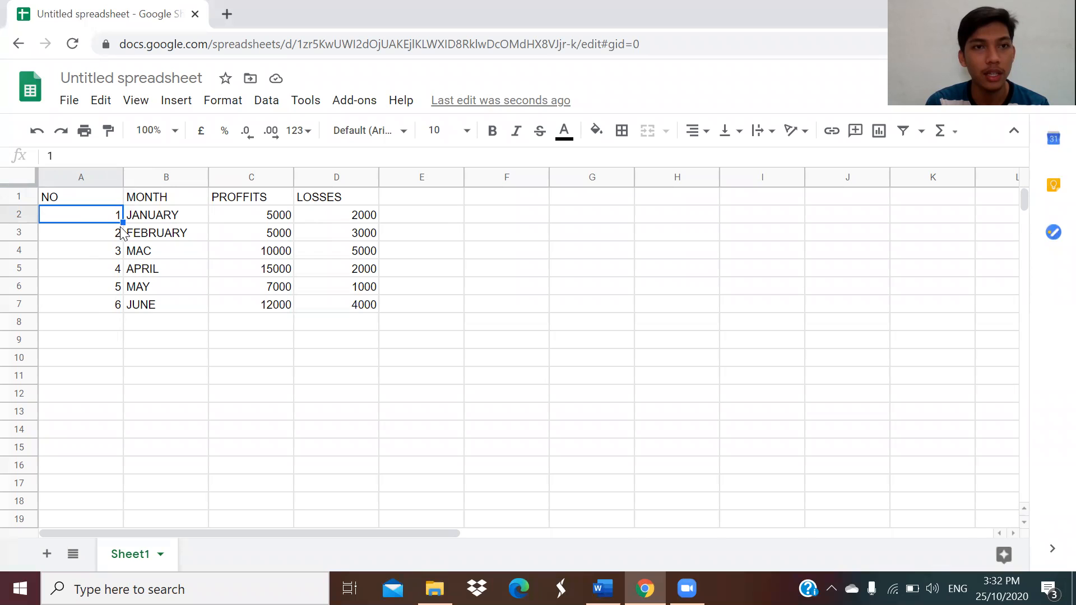
{"action": "left_click", "coordinate": [86, 231]}
{"action": "left_click", "coordinate": [82, 219]}
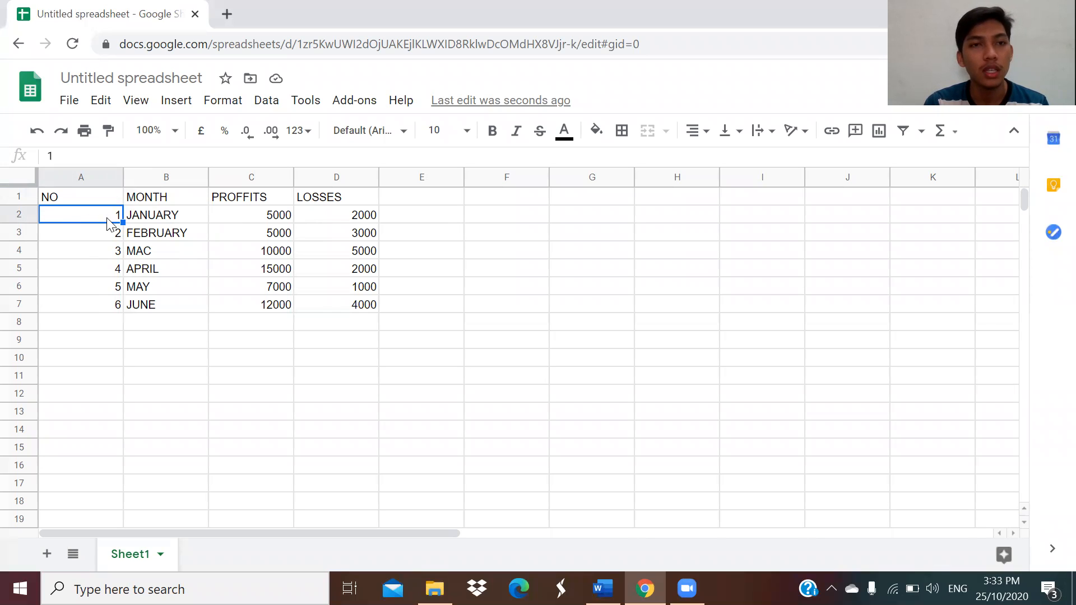
Step: Centre the numbers 1 to 6 horizontally in cells A2 to A7
{"action": "left_click_drag", "start_coordinate": [99, 217], "coordinate": [108, 318]}
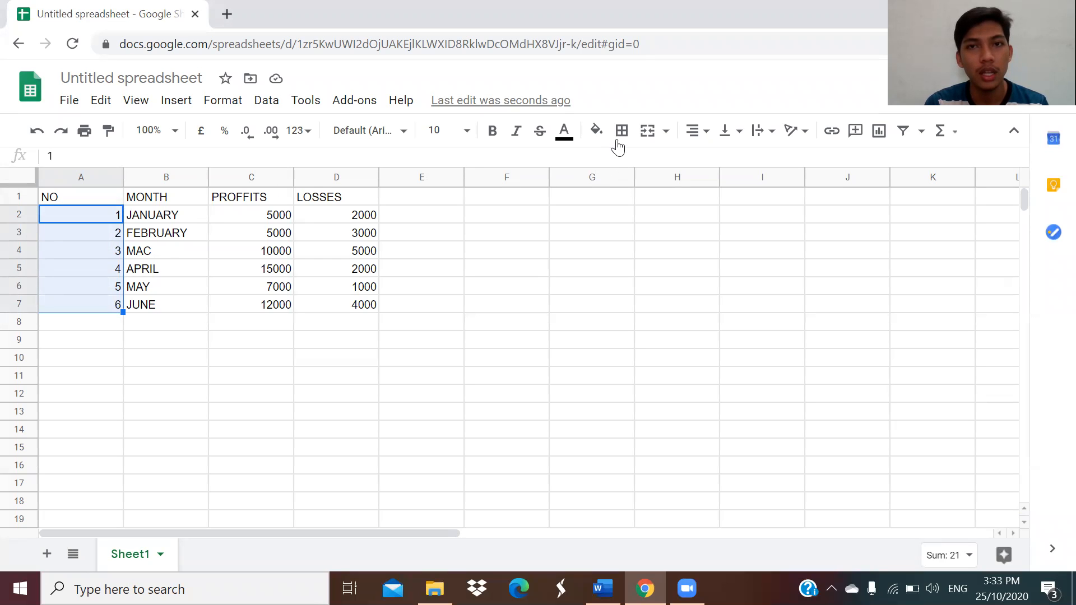
{"action": "left_click", "coordinate": [700, 135]}
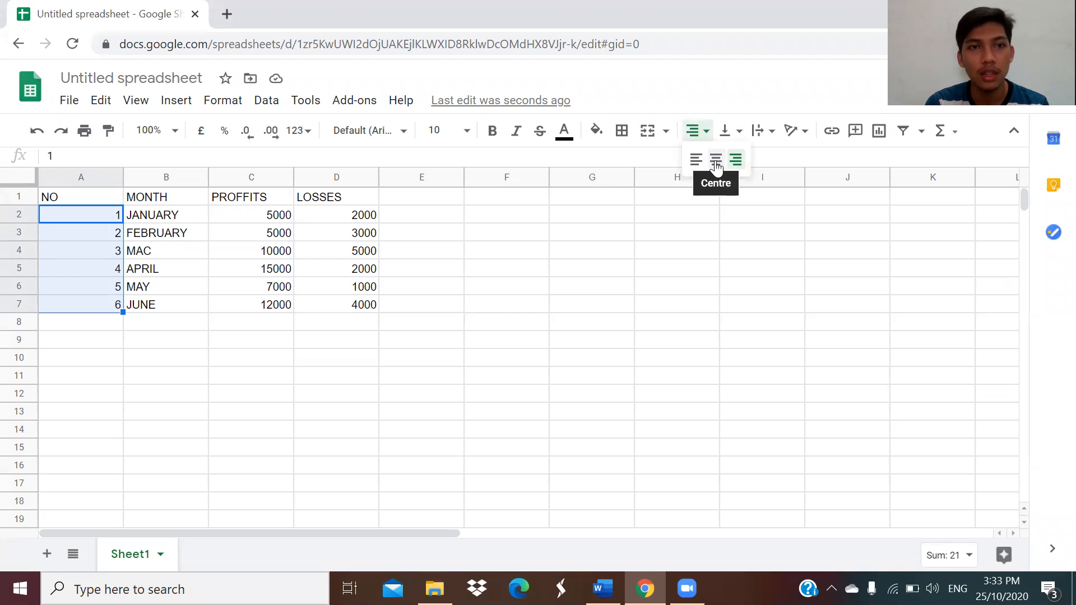
{"action": "left_click", "coordinate": [716, 162]}
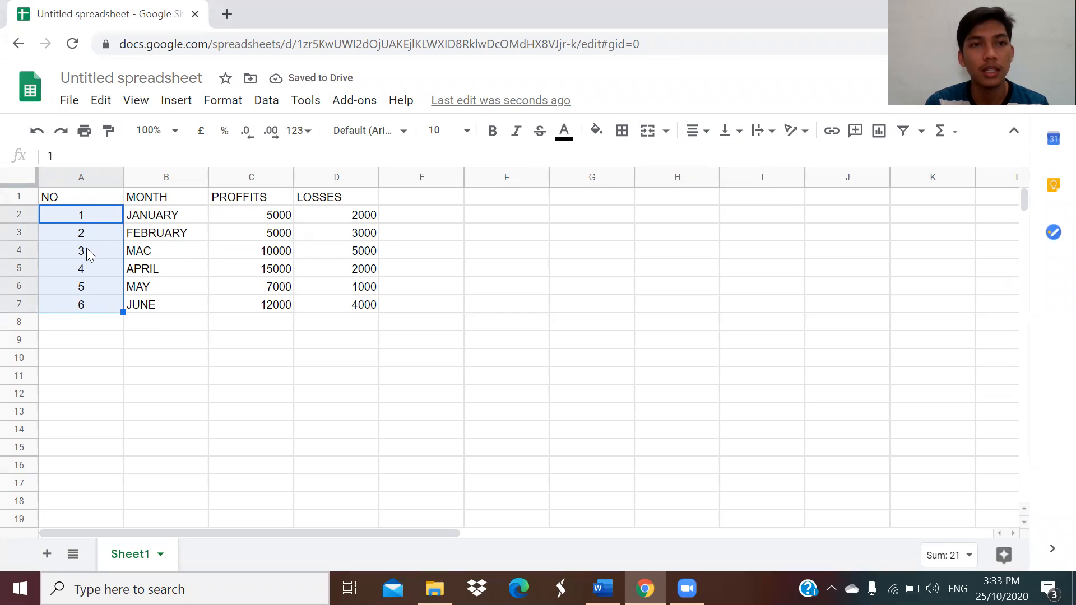
{"action": "left_click", "coordinate": [264, 330]}
{"action": "left_click", "coordinate": [354, 330]}
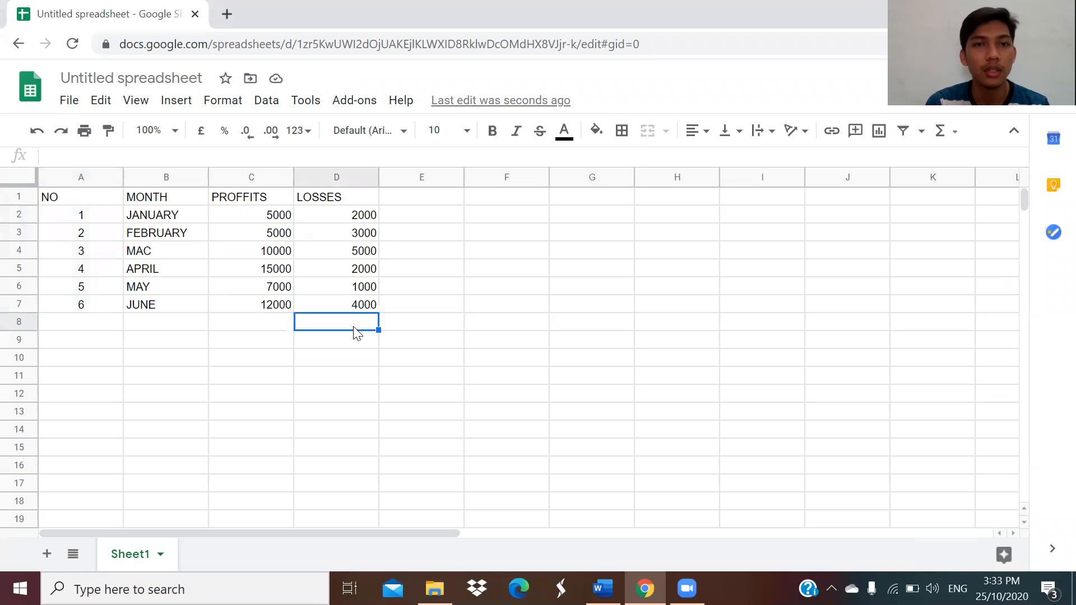
{"action": "left_click", "coordinate": [446, 240]}
{"action": "left_click", "coordinate": [425, 219]}
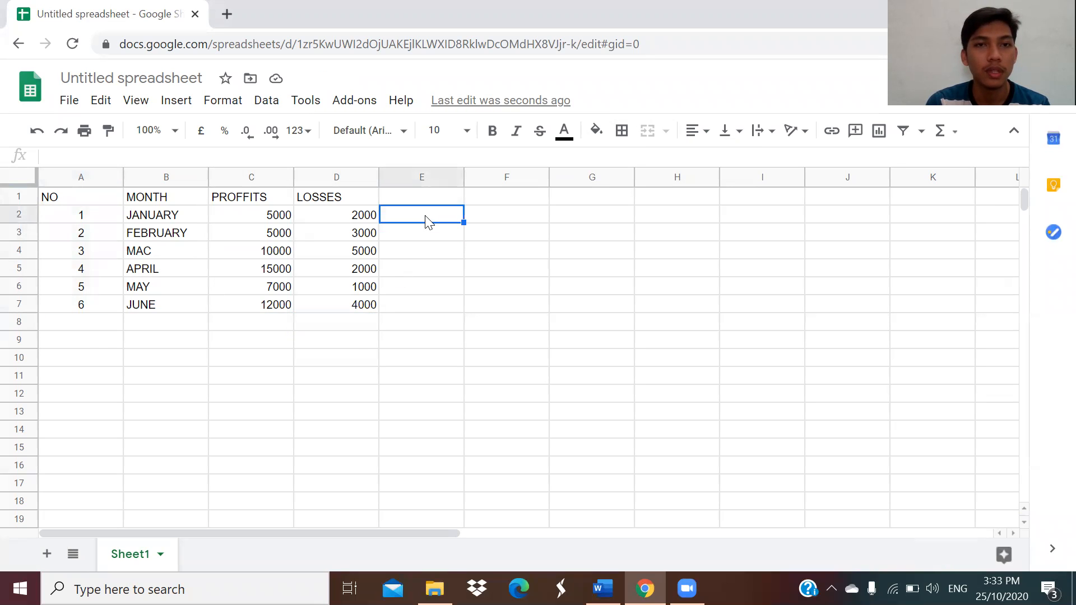
{"action": "left_click", "coordinate": [431, 250]}
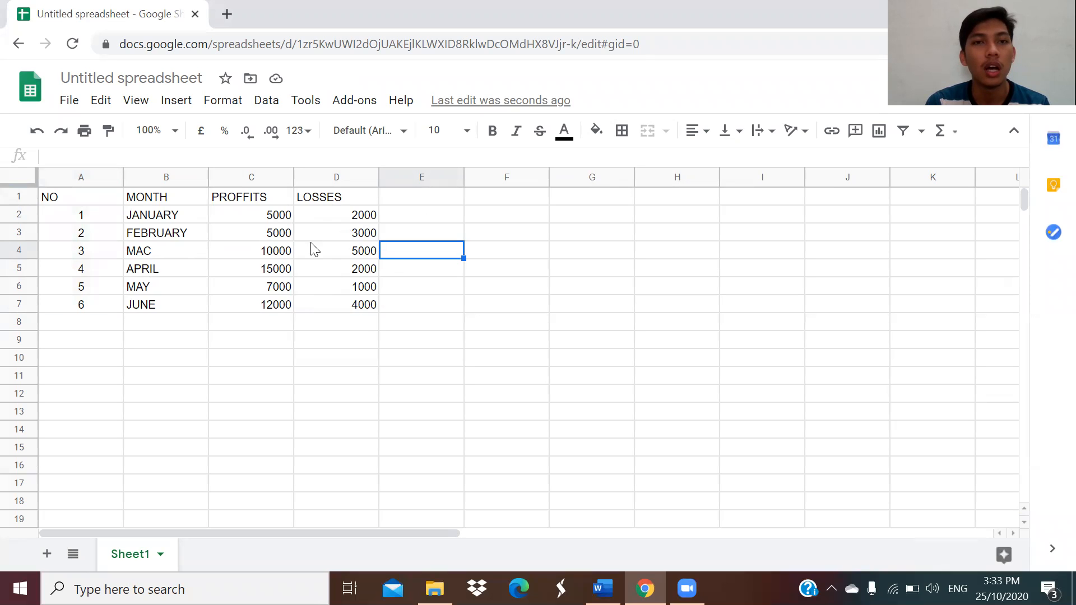
{"action": "left_click", "coordinate": [248, 218]}
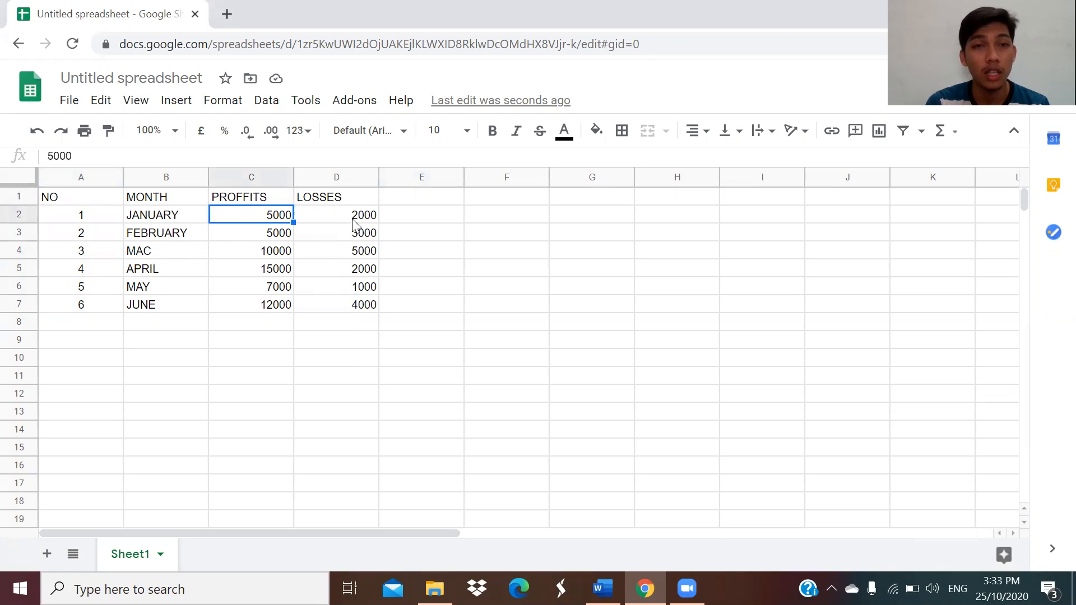
{"action": "left_click", "coordinate": [397, 220]}
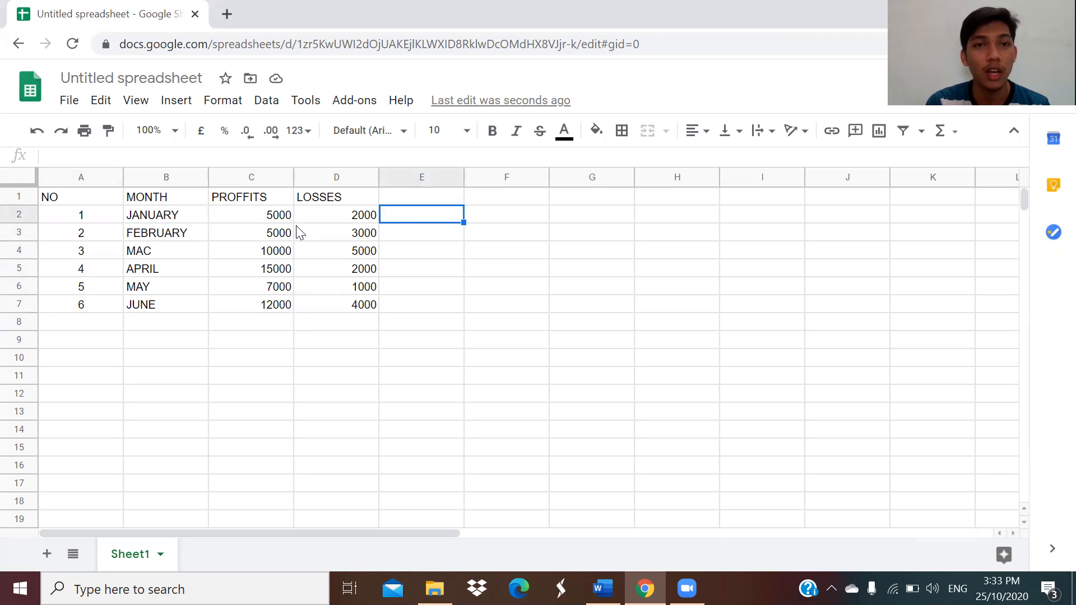
Step: Format the profit and loss amounts in C2:D7 as Malaysian Ringgit
{"action": "left_click", "coordinate": [263, 220]}
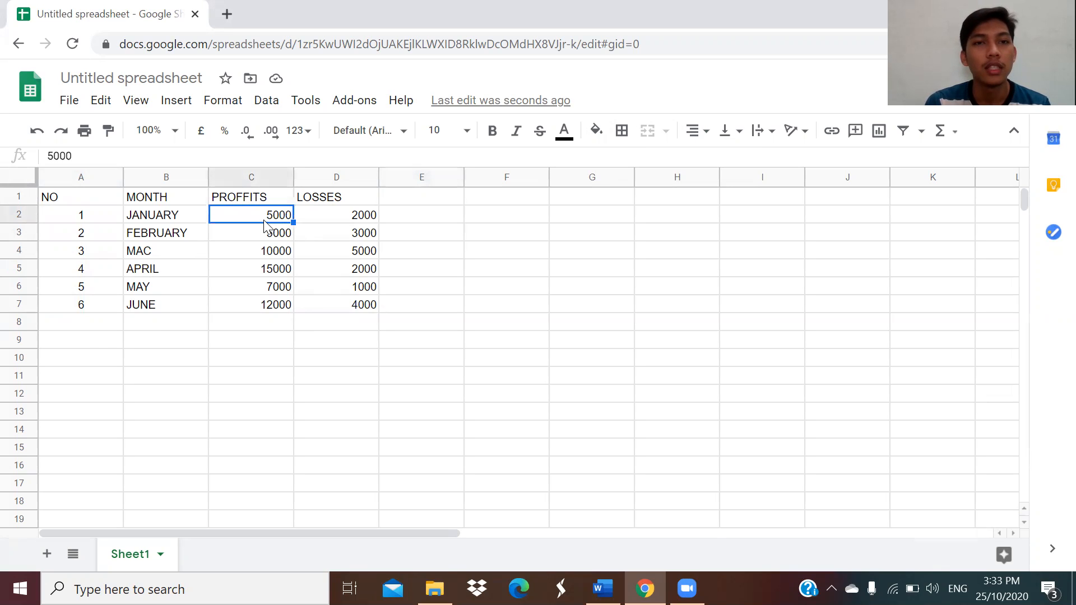
{"action": "left_click_drag", "start_coordinate": [264, 221], "coordinate": [343, 311]}
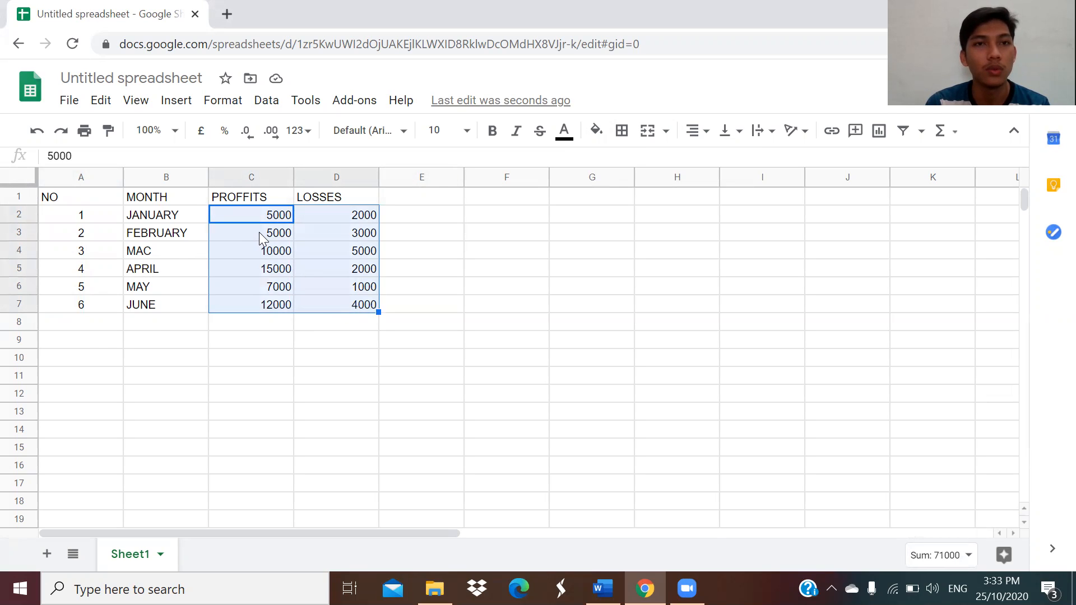
{"action": "left_click", "coordinate": [230, 104]}
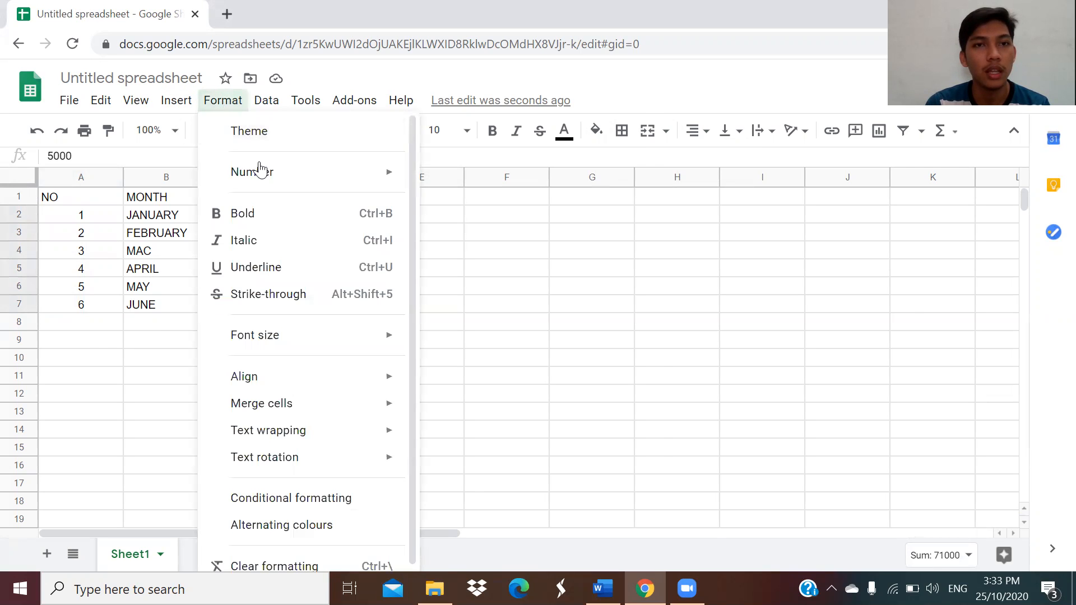
{"action": "mouse_move", "coordinate": [267, 177]}
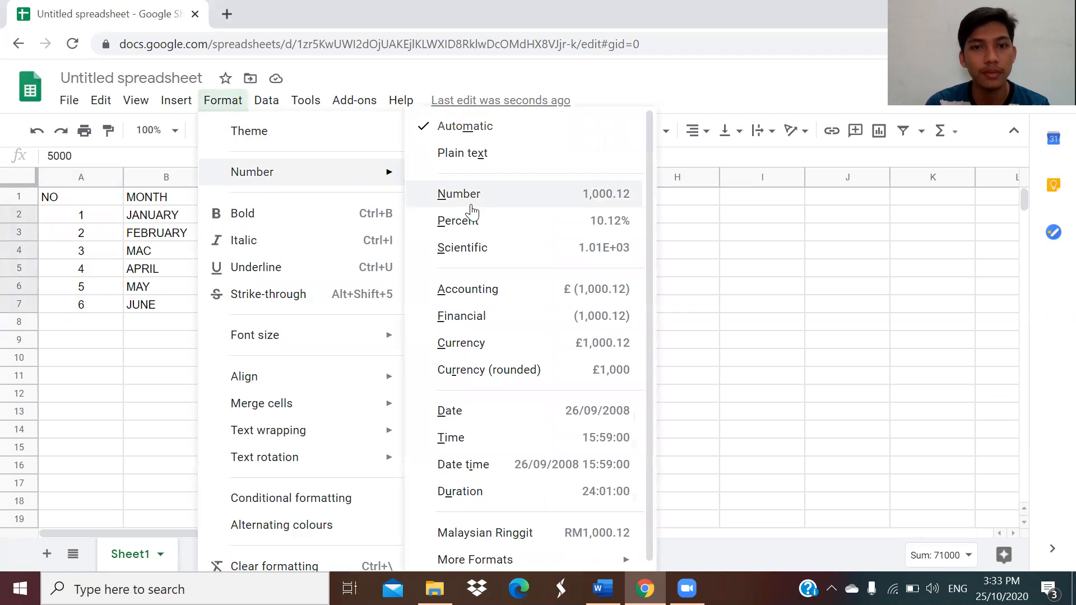
{"action": "left_click", "coordinate": [558, 538]}
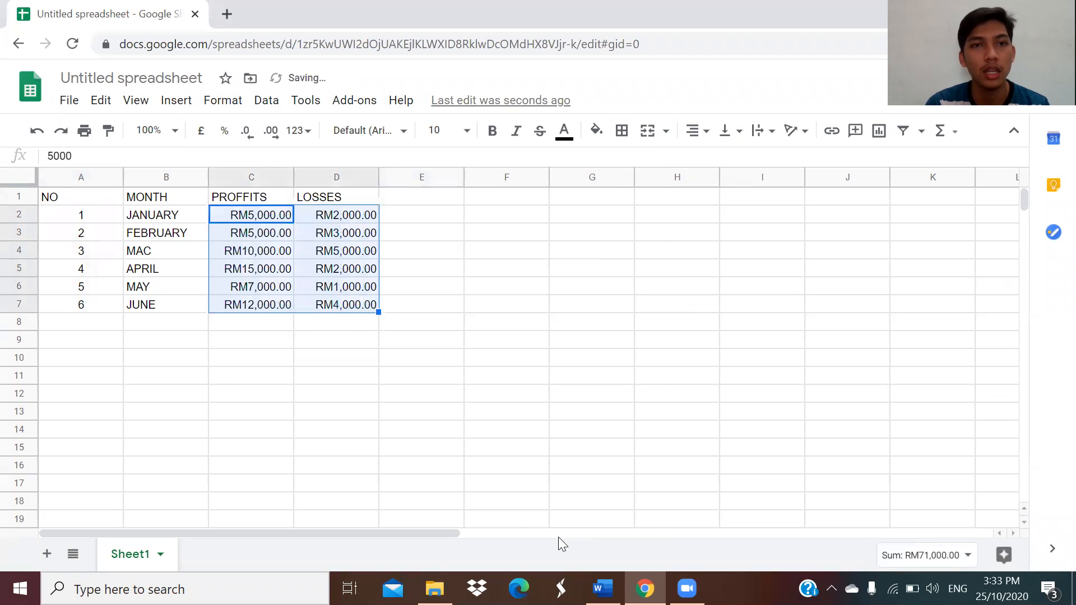
Step: Find Malaysian Ringgit among the custom currencies by searching for MAL, and apply it to the amounts in C2:D7
{"action": "left_click", "coordinate": [226, 101]}
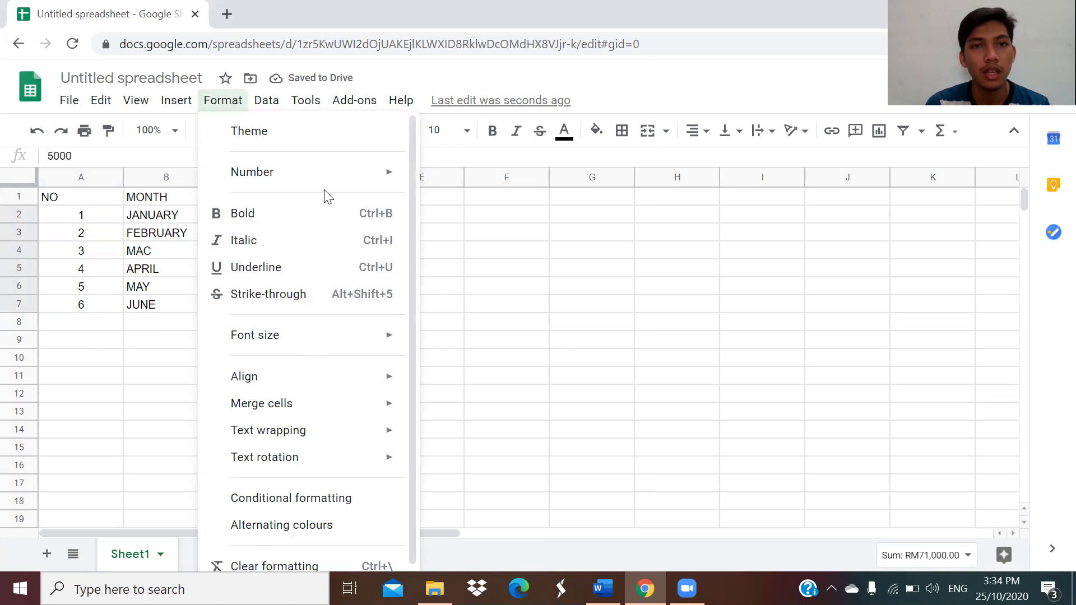
{"action": "mouse_move", "coordinate": [323, 178]}
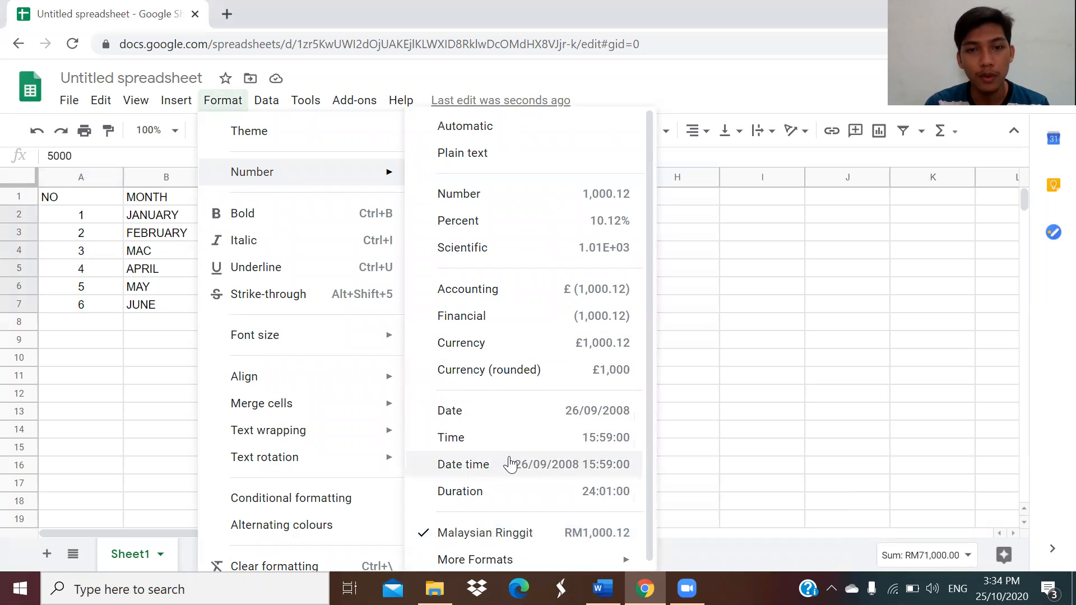
{"action": "mouse_move", "coordinate": [568, 560]}
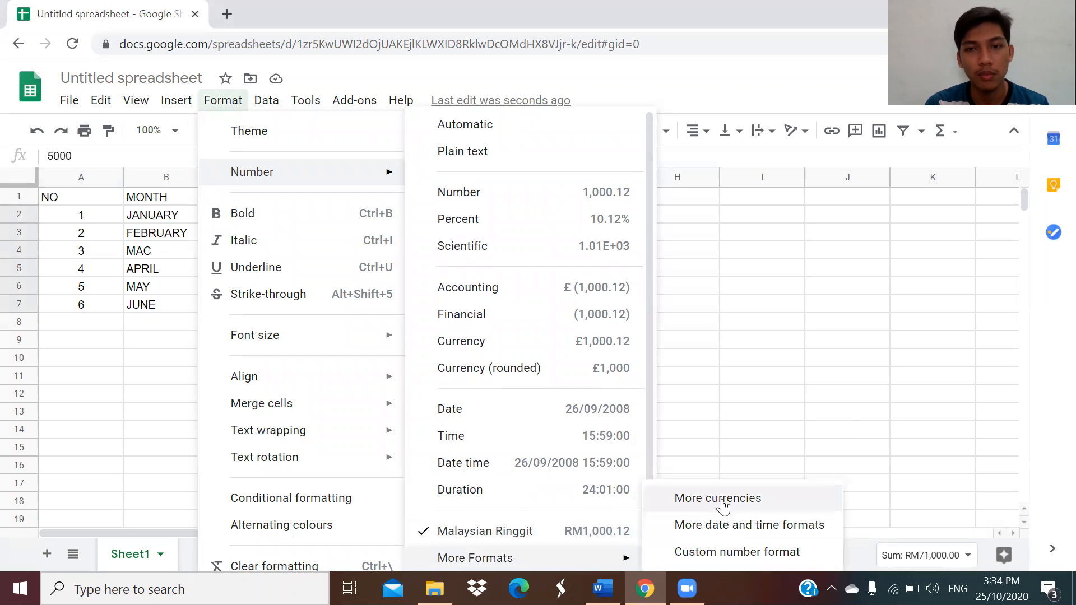
{"action": "left_click", "coordinate": [727, 504]}
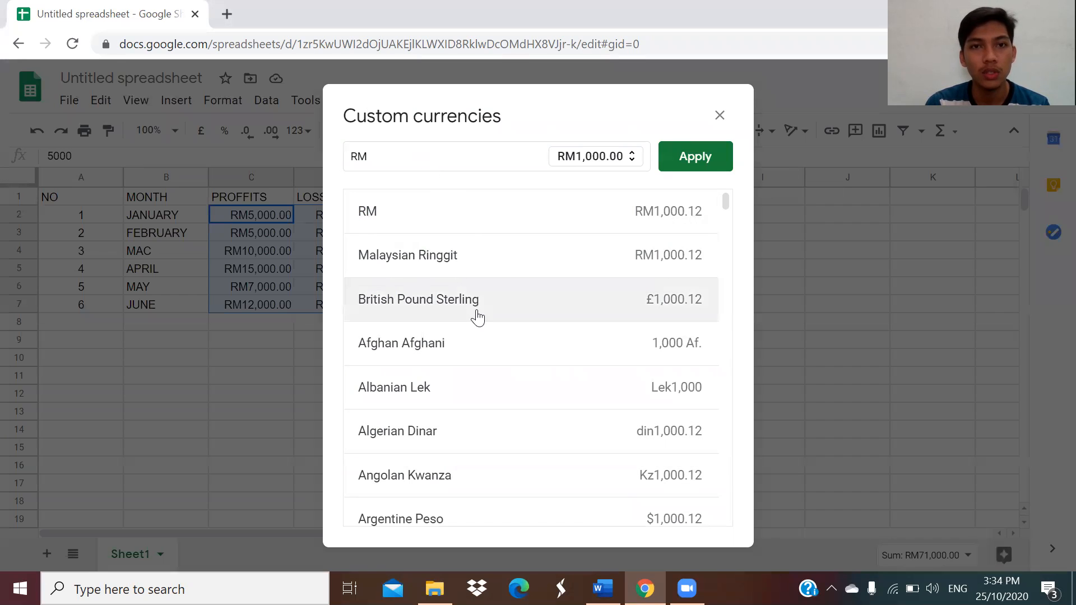
{"action": "scroll", "coordinate": [475, 314], "scroll_direction": "down", "scroll_amount": 1}
{"action": "scroll", "coordinate": [476, 314], "scroll_direction": "up", "scroll_amount": 1}
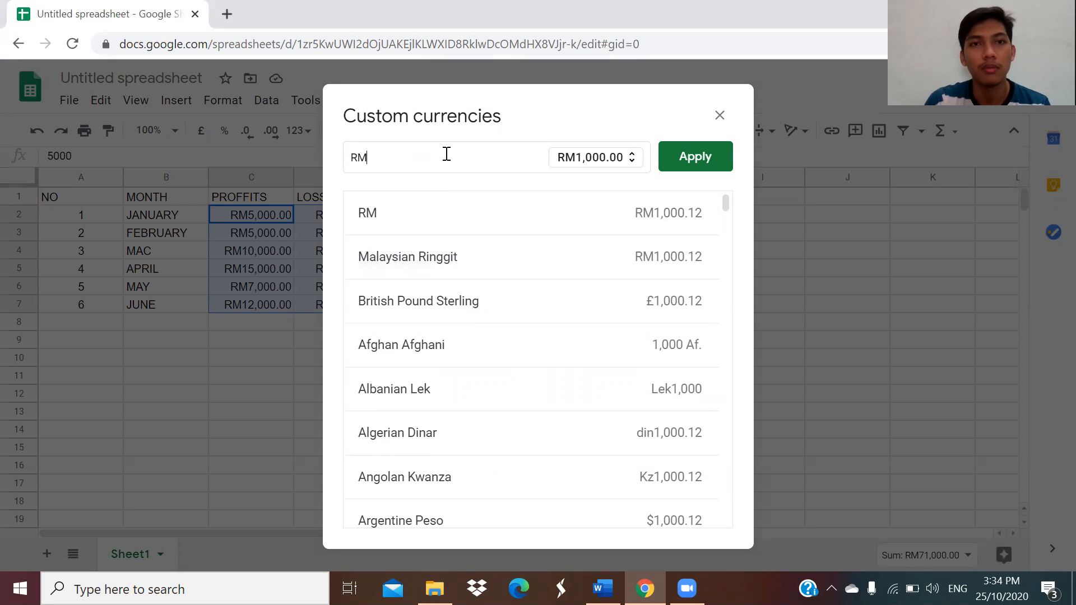
{"action": "key", "text": "BackSpace"}
{"action": "key", "text": "BackSpace"}
{"action": "type", "text": "MAL"}
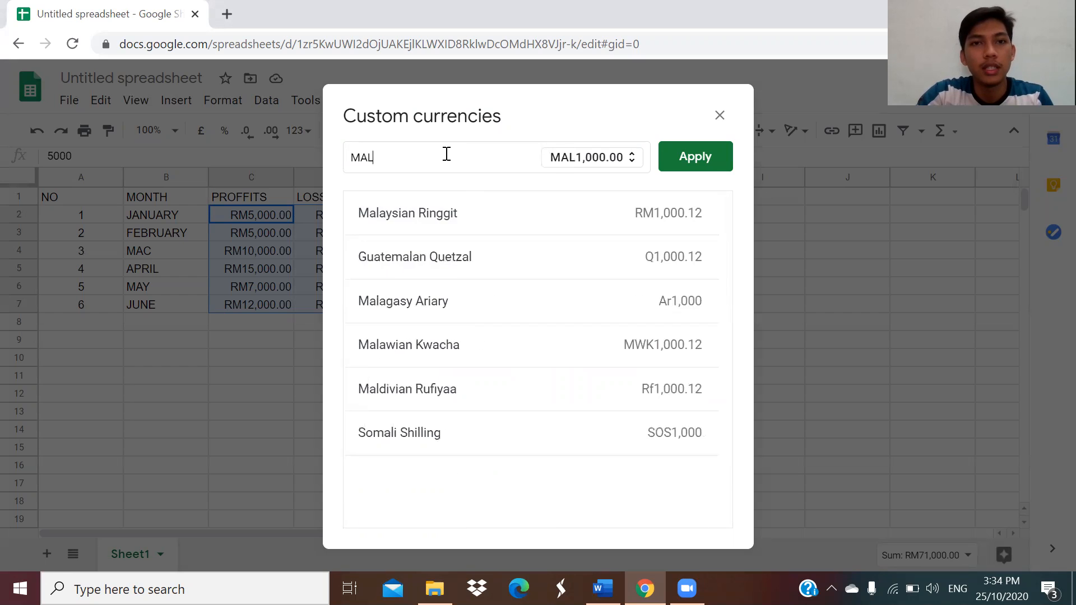
{"action": "left_click", "coordinate": [481, 231]}
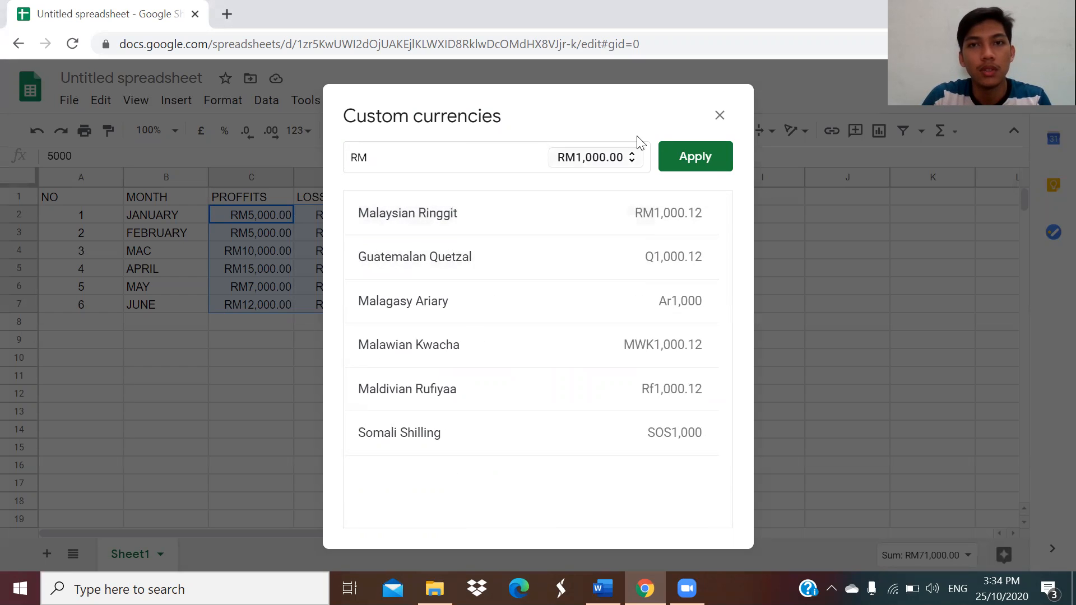
{"action": "left_click", "coordinate": [695, 162]}
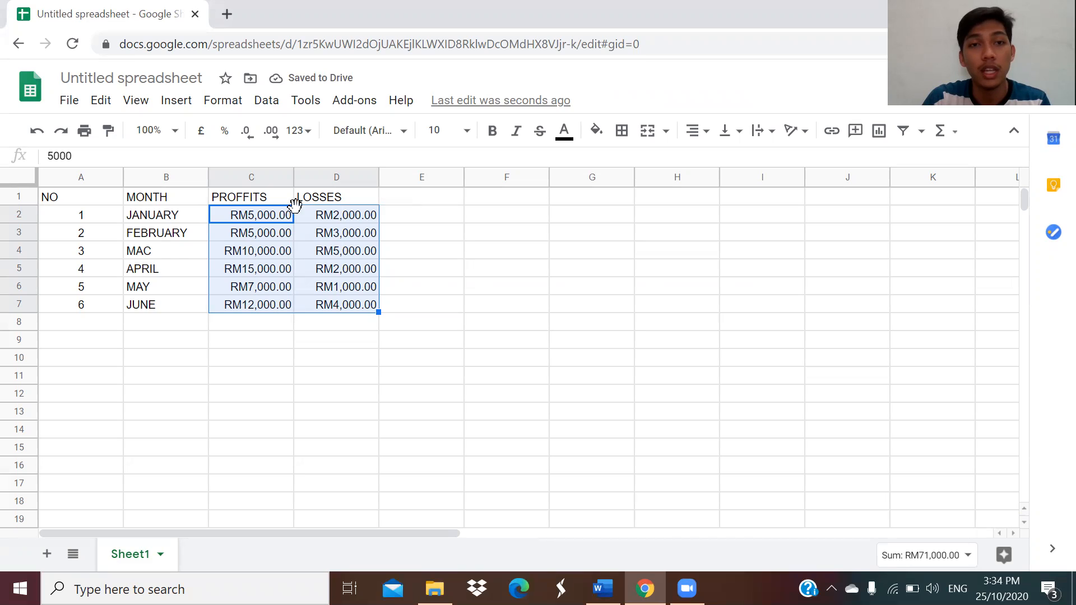
{"action": "left_click", "coordinate": [454, 254]}
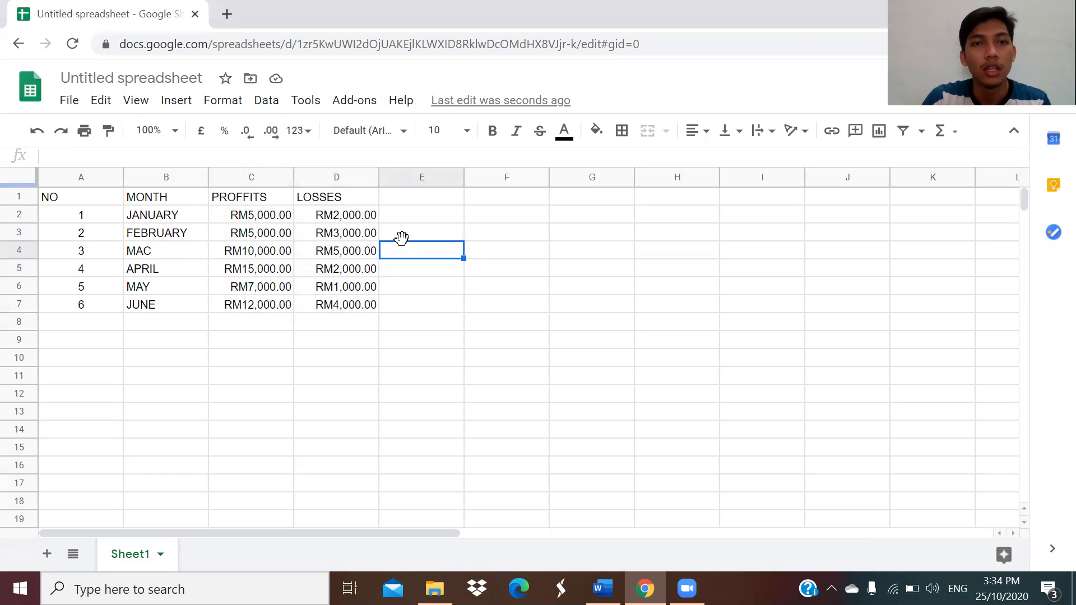
{"action": "left_click", "coordinate": [547, 286]}
{"action": "left_click", "coordinate": [440, 307]}
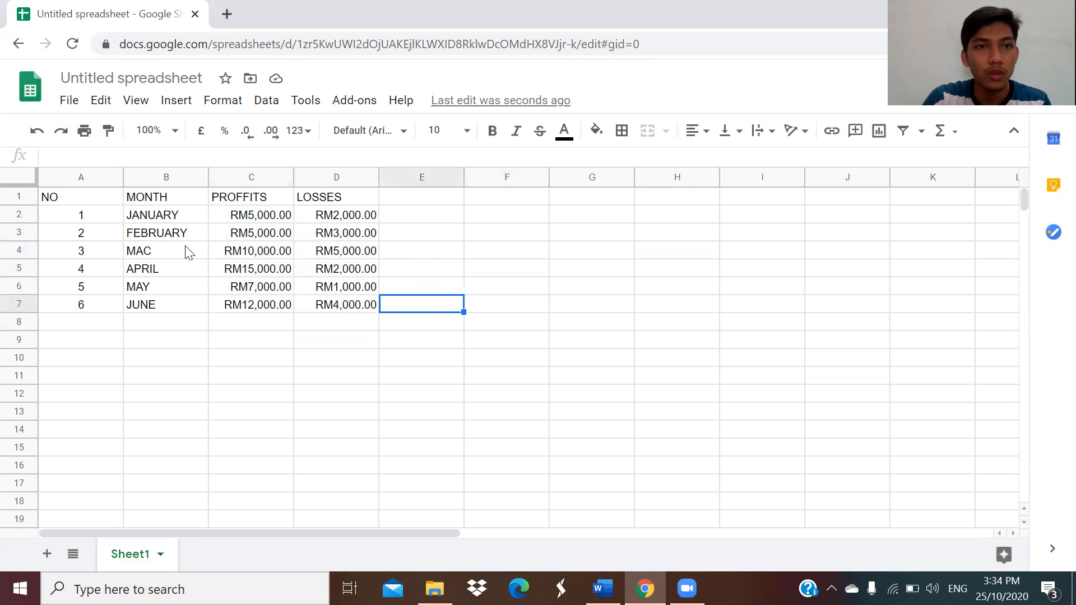
Step: Add borders around and between all cells of the table A1:D7
{"action": "left_click_drag", "start_coordinate": [78, 200], "coordinate": [371, 305]}
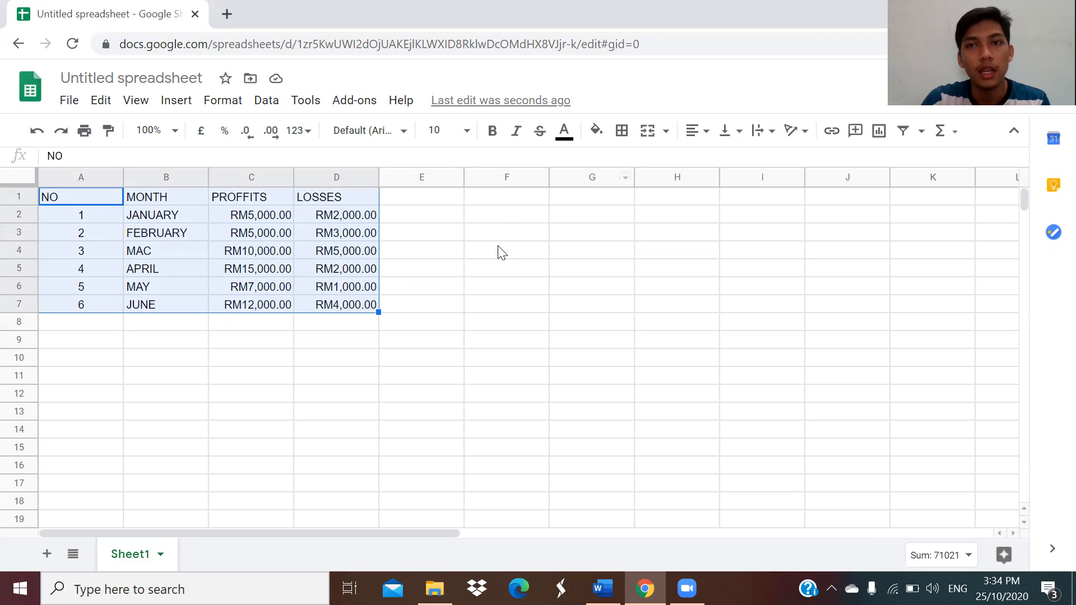
{"action": "left_click", "coordinate": [622, 133]}
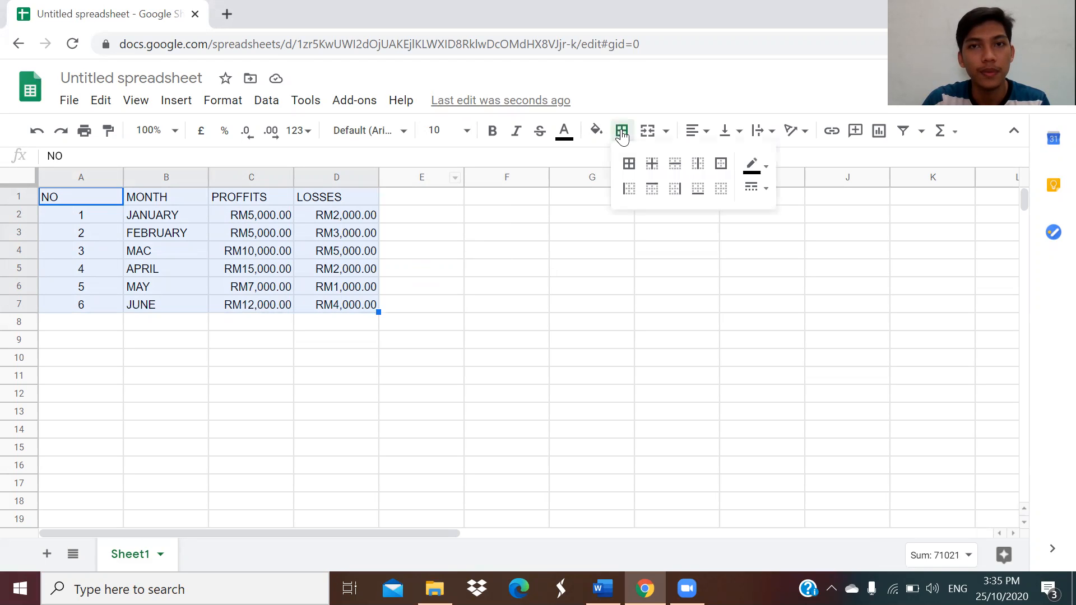
{"action": "left_click", "coordinate": [629, 166]}
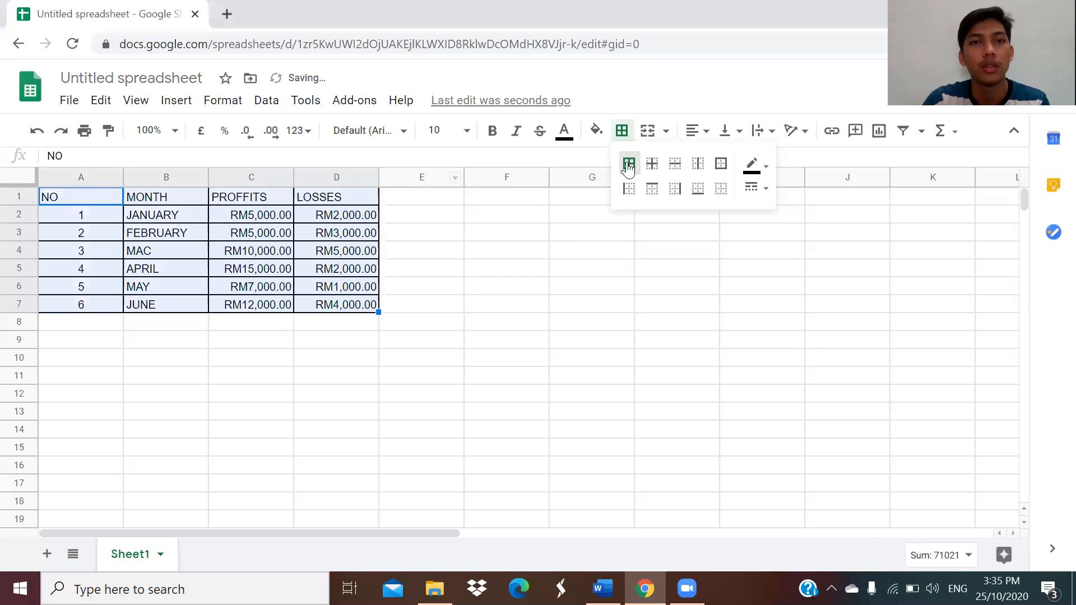
{"action": "left_click", "coordinate": [493, 289]}
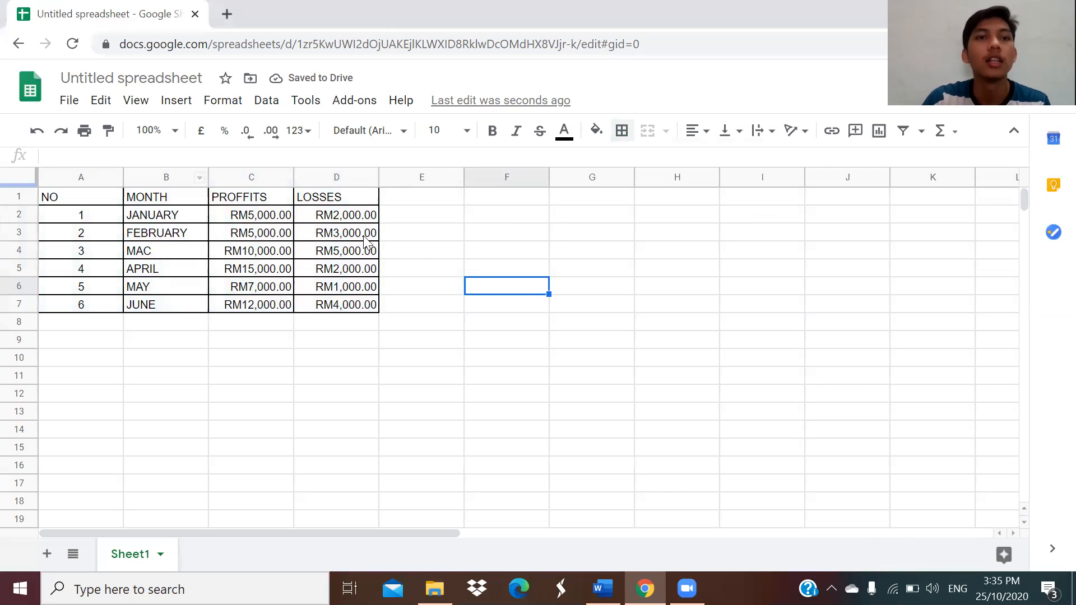
Step: Fill the header cells A1:D1 of the table with green
{"action": "left_click", "coordinate": [459, 255]}
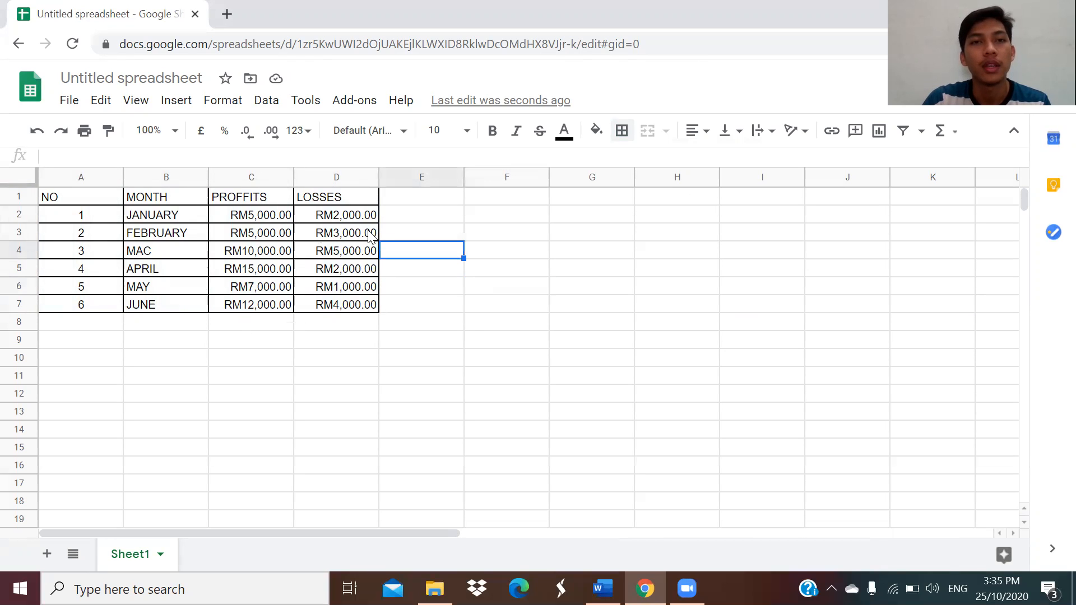
{"action": "left_click_drag", "start_coordinate": [84, 202], "coordinate": [334, 202]}
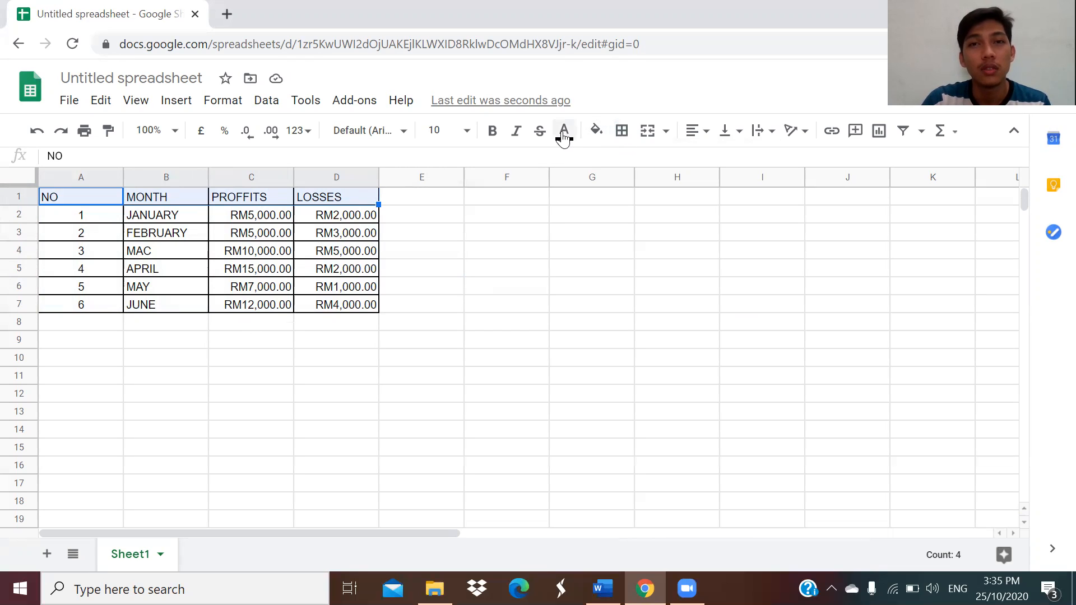
{"action": "left_click", "coordinate": [597, 134]}
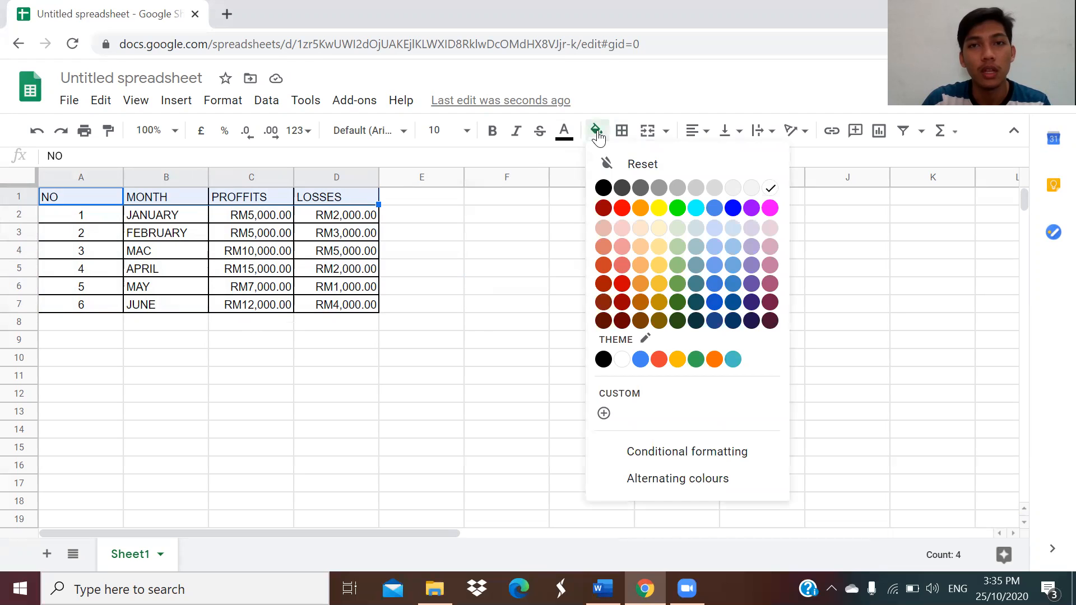
{"action": "left_click", "coordinate": [598, 135]}
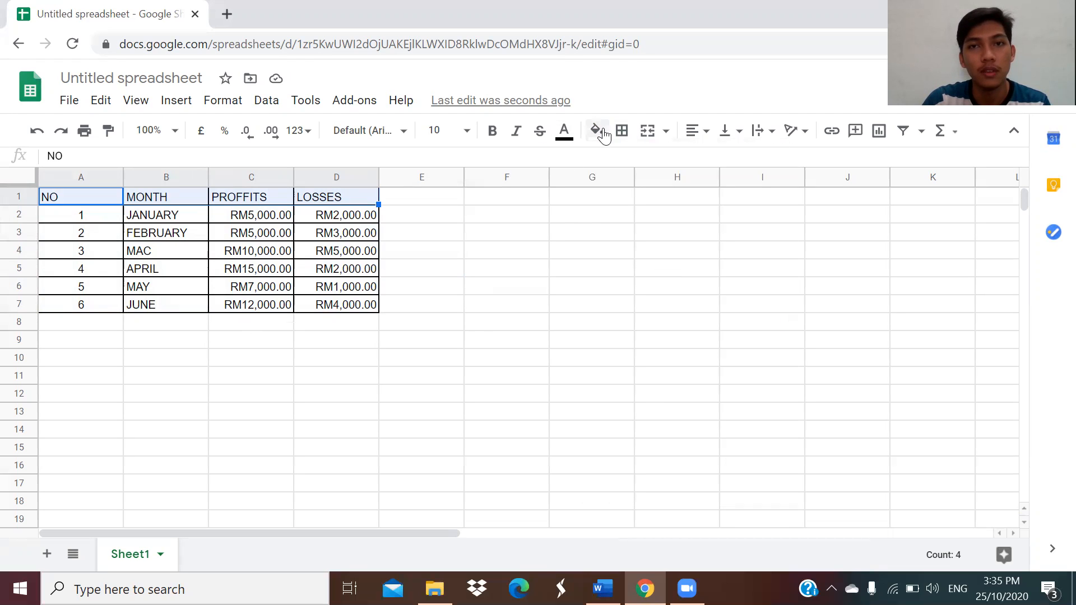
{"action": "left_click", "coordinate": [597, 134]}
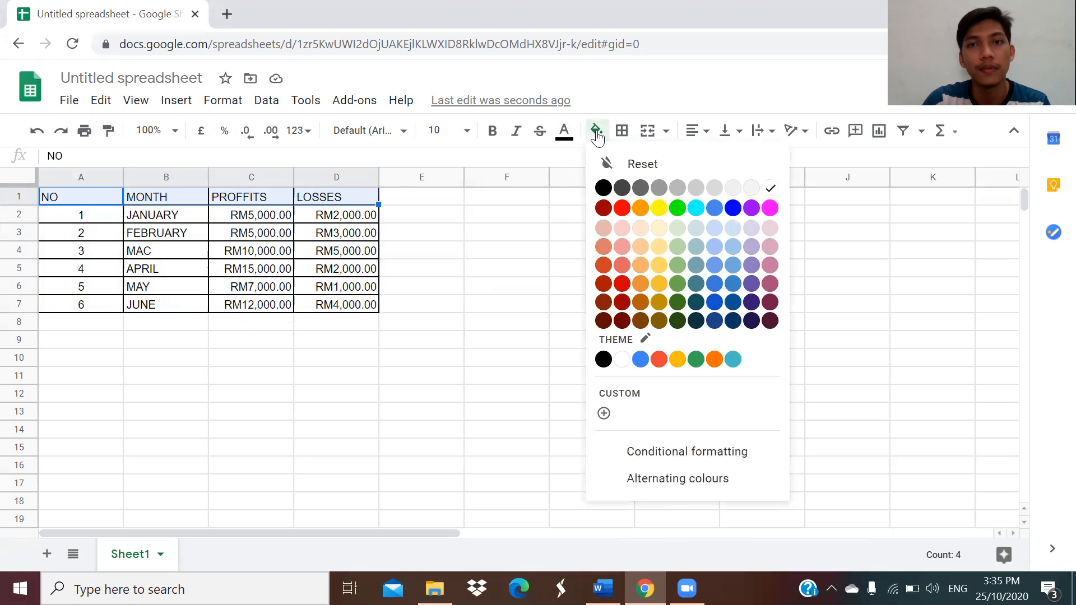
{"action": "left_click", "coordinate": [678, 210]}
{"action": "left_click", "coordinate": [679, 215]}
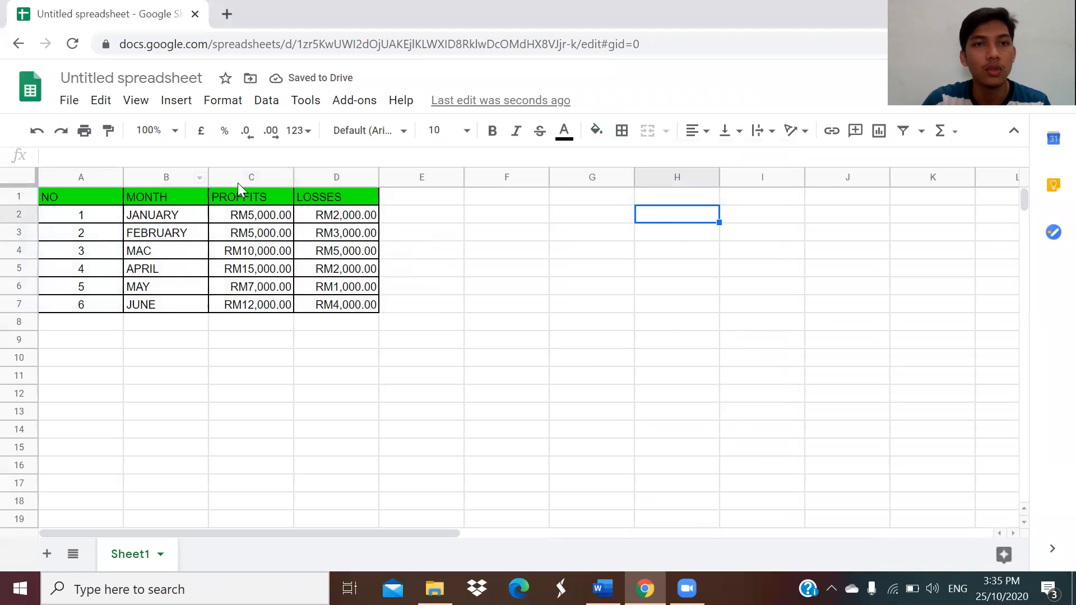
{"action": "left_click", "coordinate": [426, 251]}
{"action": "left_click", "coordinate": [516, 252]}
{"action": "left_click", "coordinate": [471, 309]}
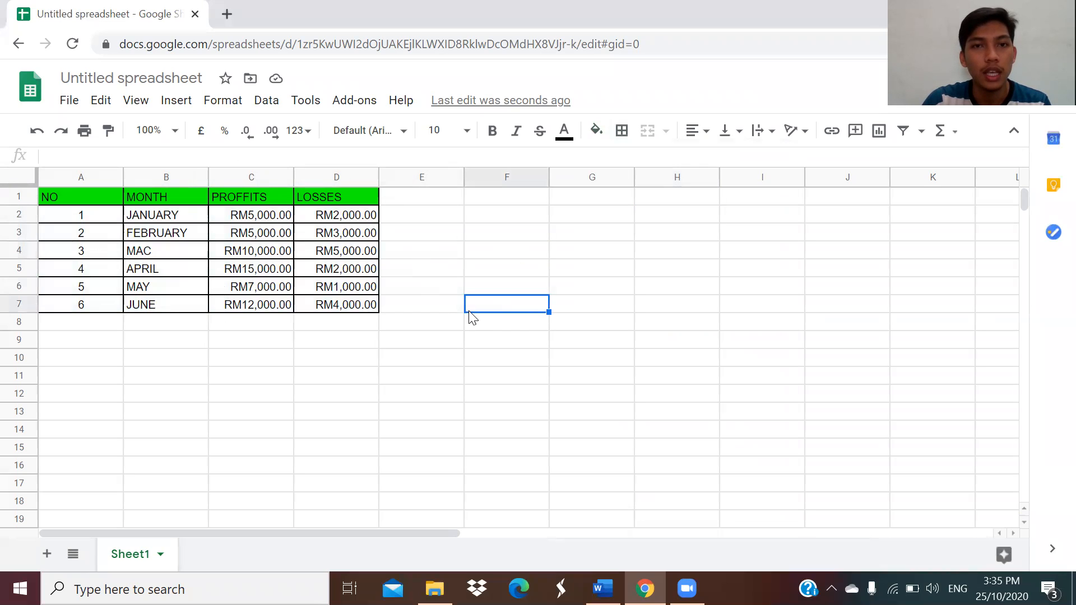
{"action": "left_click", "coordinate": [408, 287]}
{"action": "left_click", "coordinate": [409, 269]}
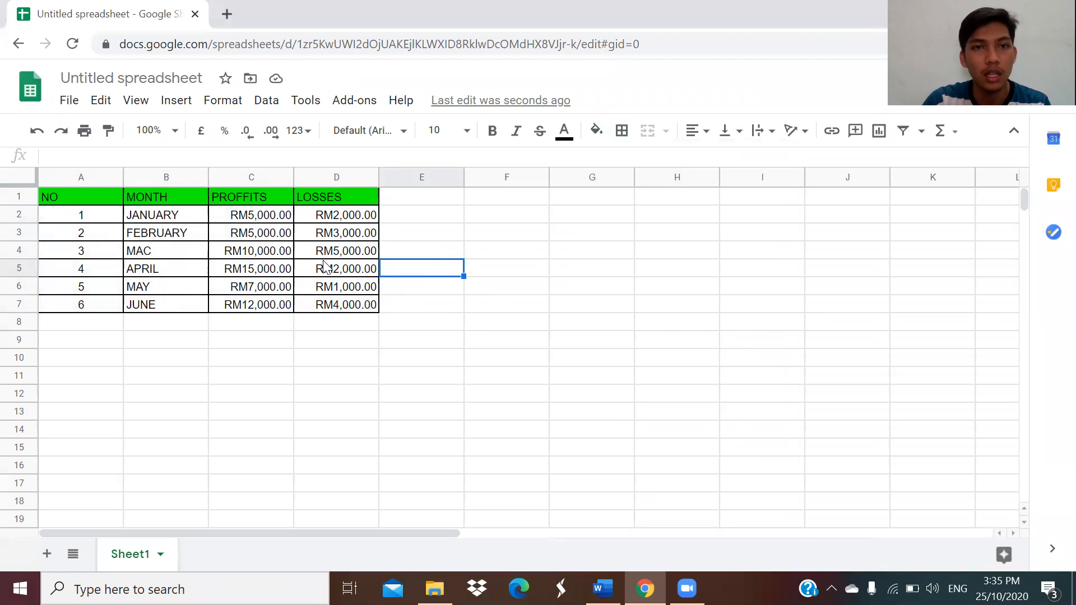
{"action": "left_click", "coordinate": [487, 281]}
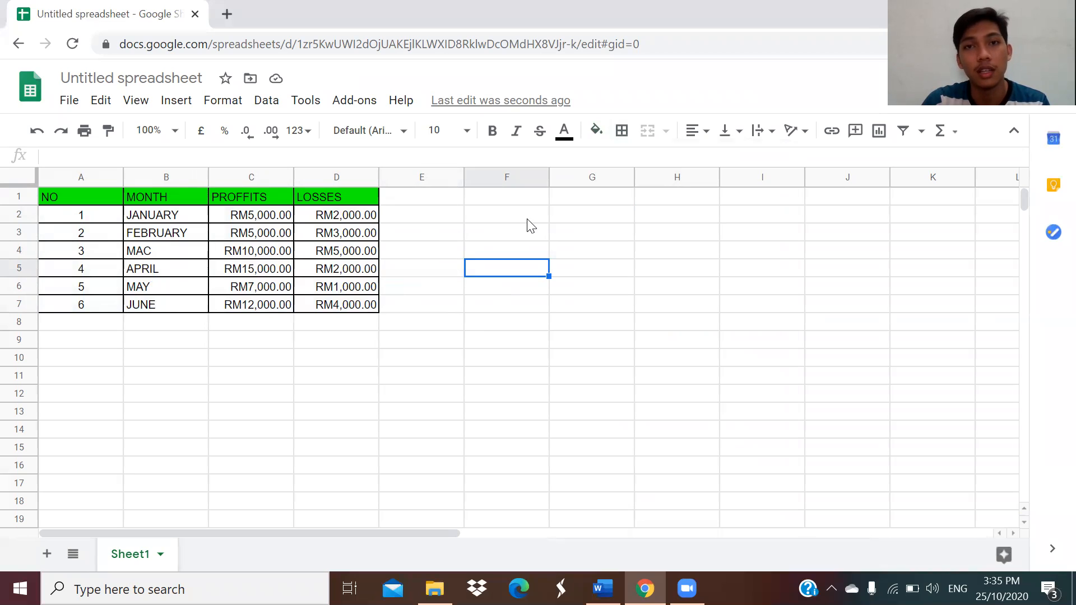
{"action": "left_click", "coordinate": [439, 237]}
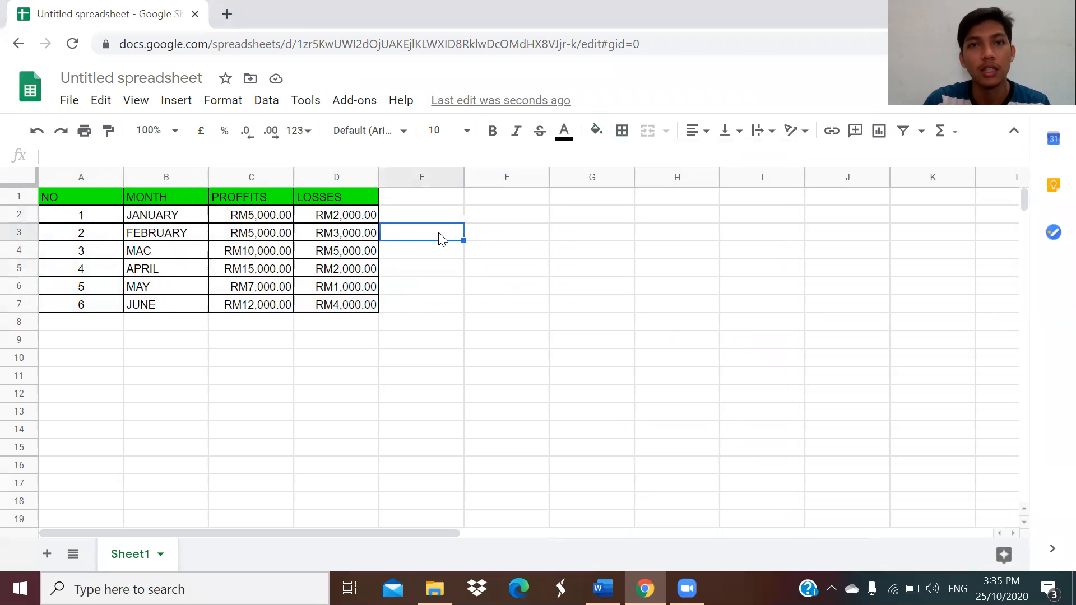
{"action": "left_click", "coordinate": [502, 252]}
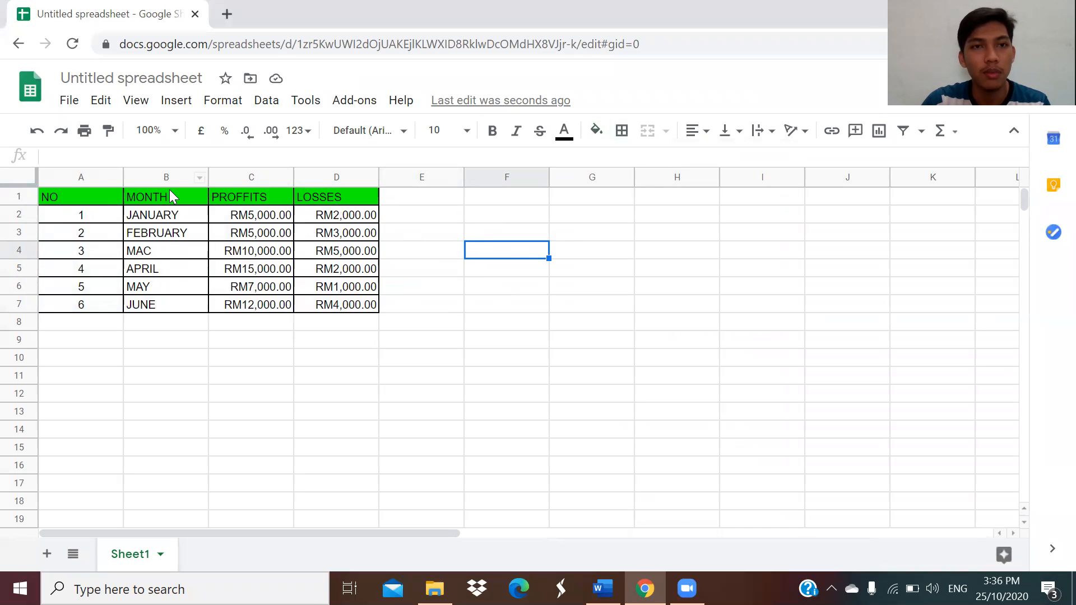
Step: Insert a chart from the month, profit and loss data in B1:D7 and move it slightly up to the sheet's first row
{"action": "left_click", "coordinate": [137, 202]}
{"action": "left_click_drag", "start_coordinate": [138, 205], "coordinate": [360, 311]}
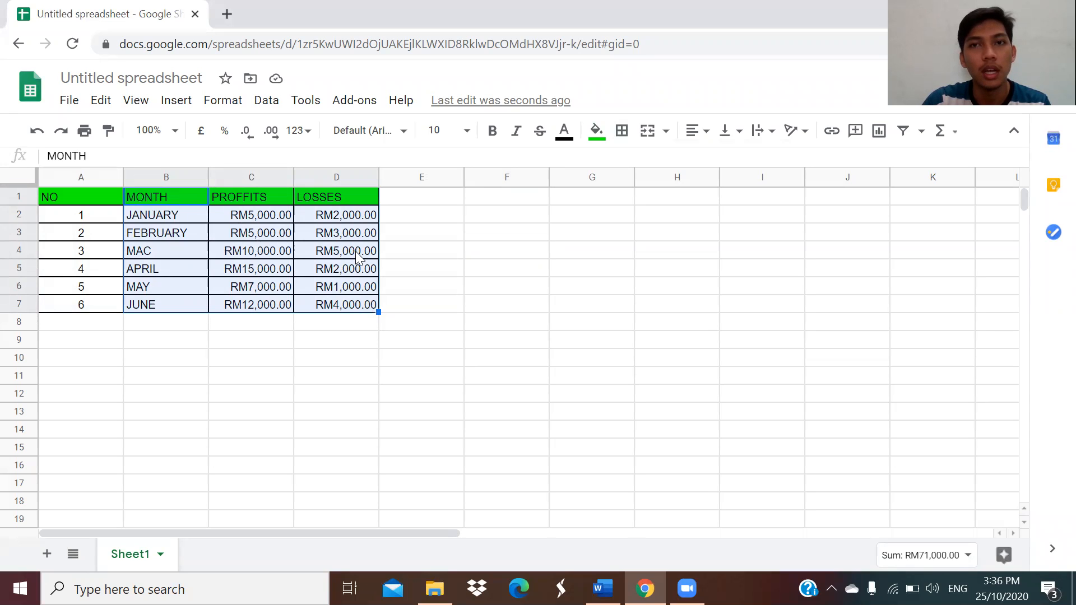
{"action": "left_click", "coordinate": [172, 102]}
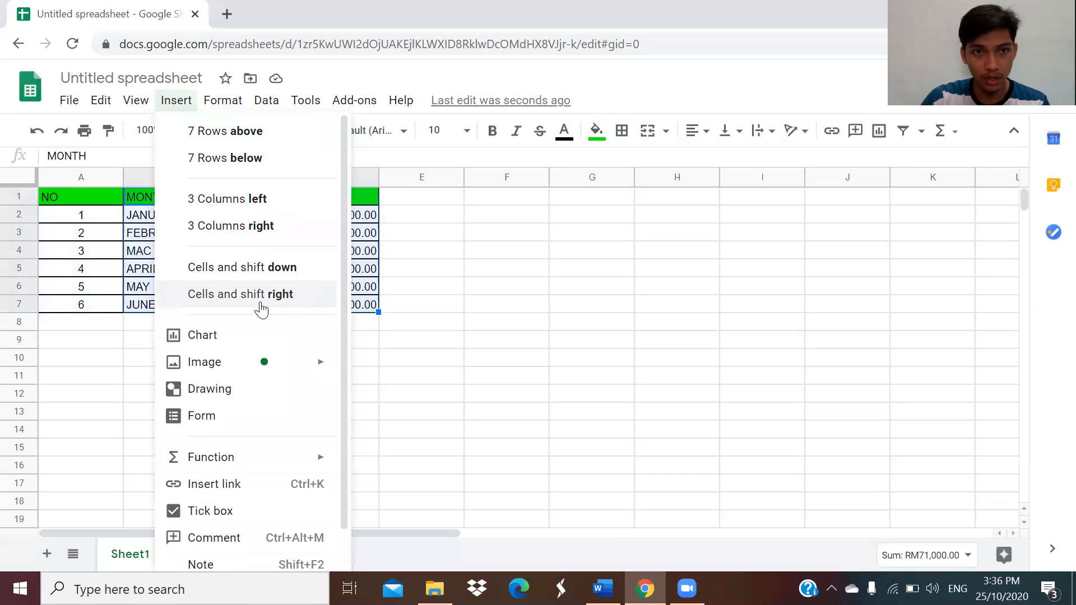
{"action": "left_click", "coordinate": [259, 335]}
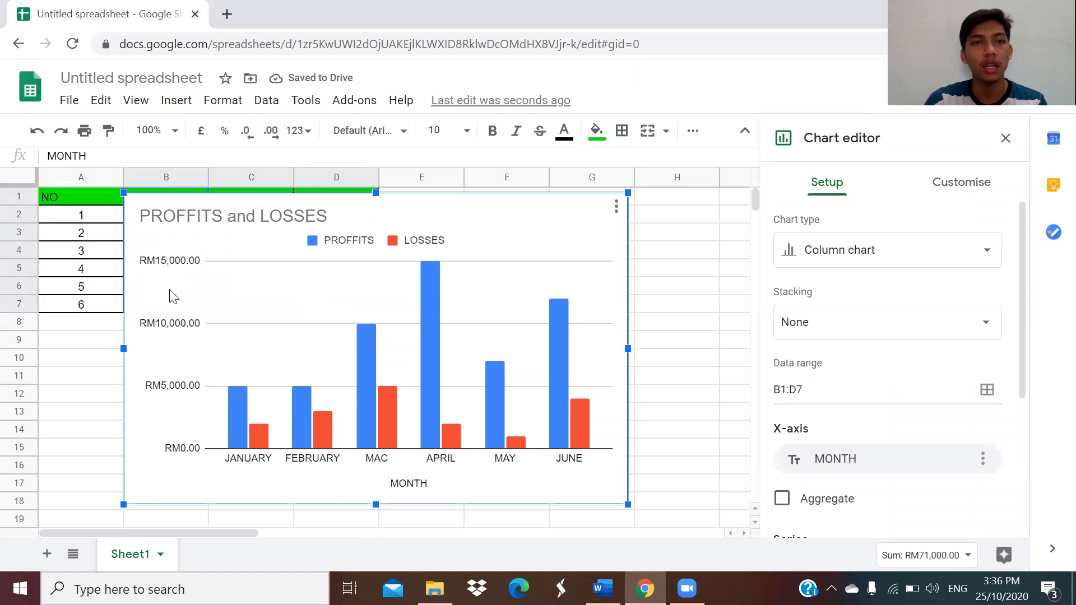
{"action": "mouse_move", "coordinate": [135, 241]}
{"action": "left_mouse_down"}
{"action": "mouse_move", "coordinate": [146, 270]}
{"action": "mouse_move", "coordinate": [150, 251]}
{"action": "mouse_move", "coordinate": [135, 237]}
{"action": "left_mouse_up"}
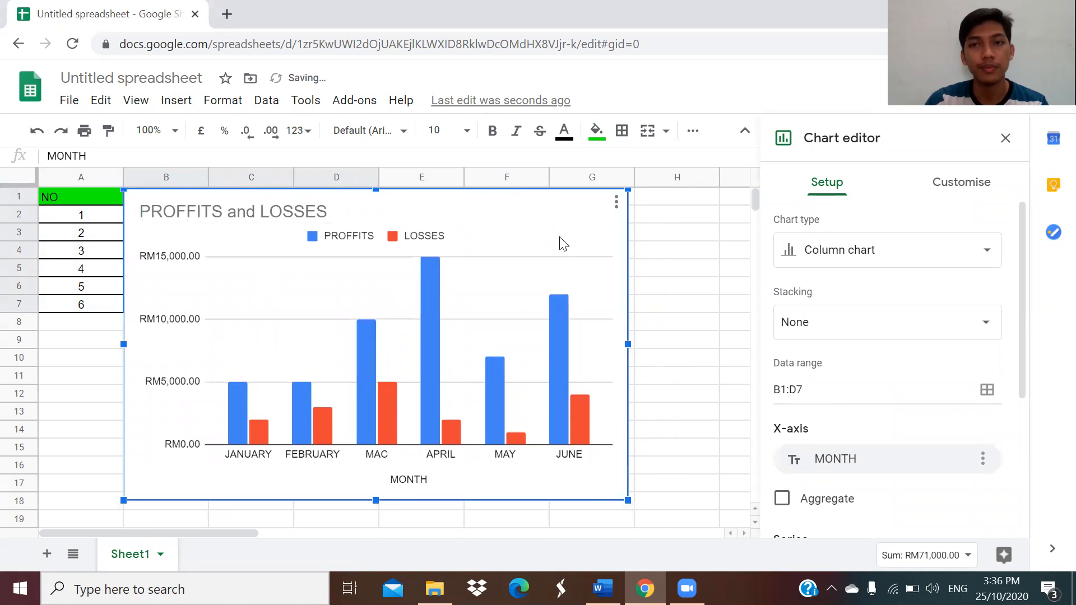
Step: Examine the chart's setup and customisation options, then close the chart editor
{"action": "scroll", "coordinate": [879, 269], "scroll_direction": "down", "scroll_amount": 1}
{"action": "scroll", "coordinate": [878, 269], "scroll_direction": "up", "scroll_amount": 1}
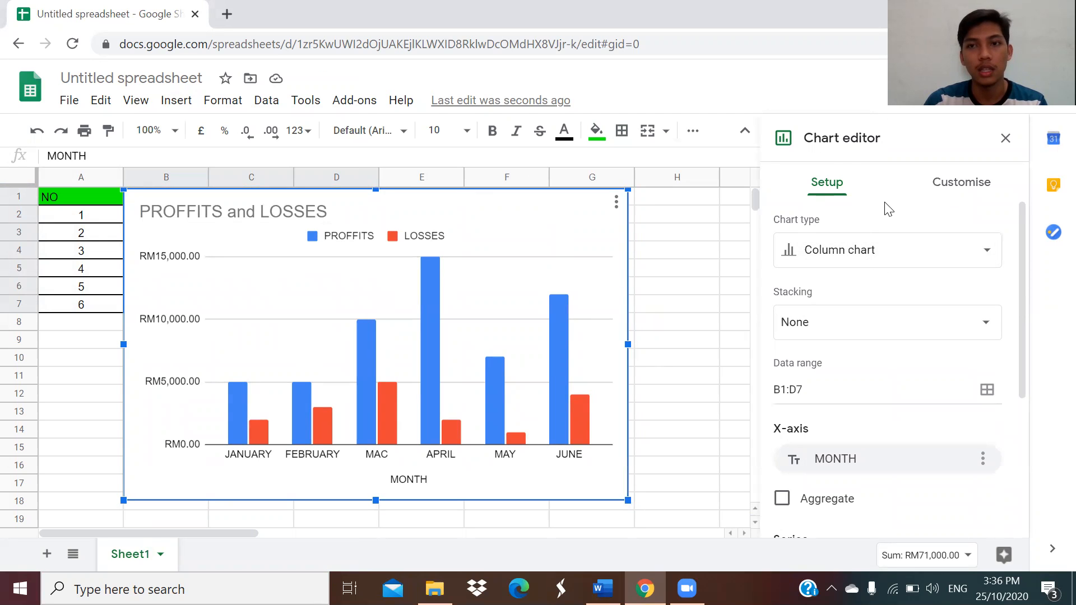
{"action": "scroll", "coordinate": [875, 313], "scroll_direction": "down", "scroll_amount": 1}
{"action": "scroll", "coordinate": [876, 315], "scroll_direction": "up", "scroll_amount": 1}
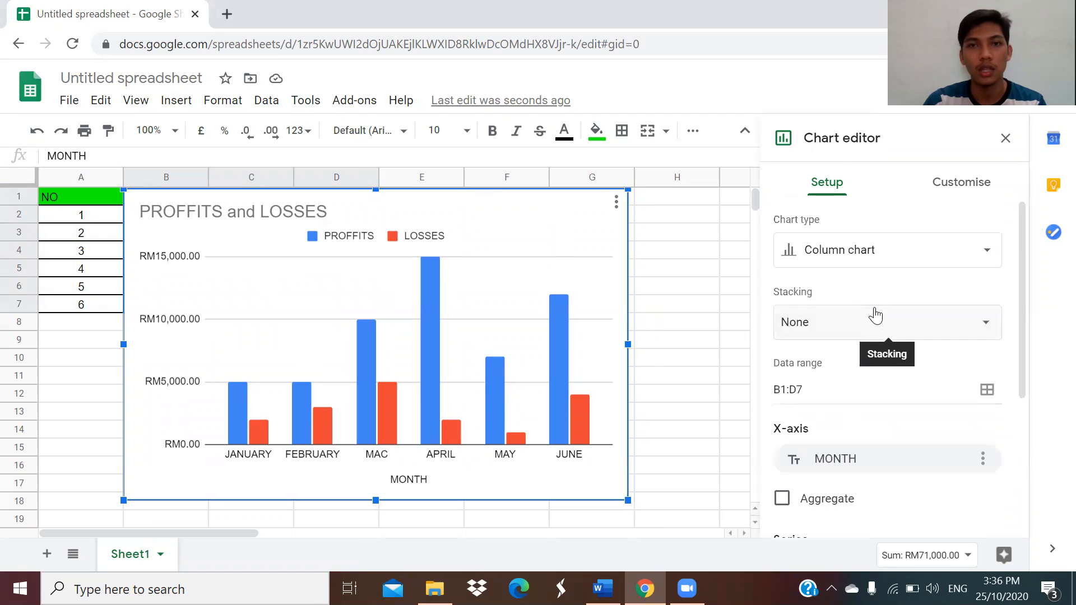
{"action": "scroll", "coordinate": [883, 311], "scroll_direction": "down", "scroll_amount": 4}
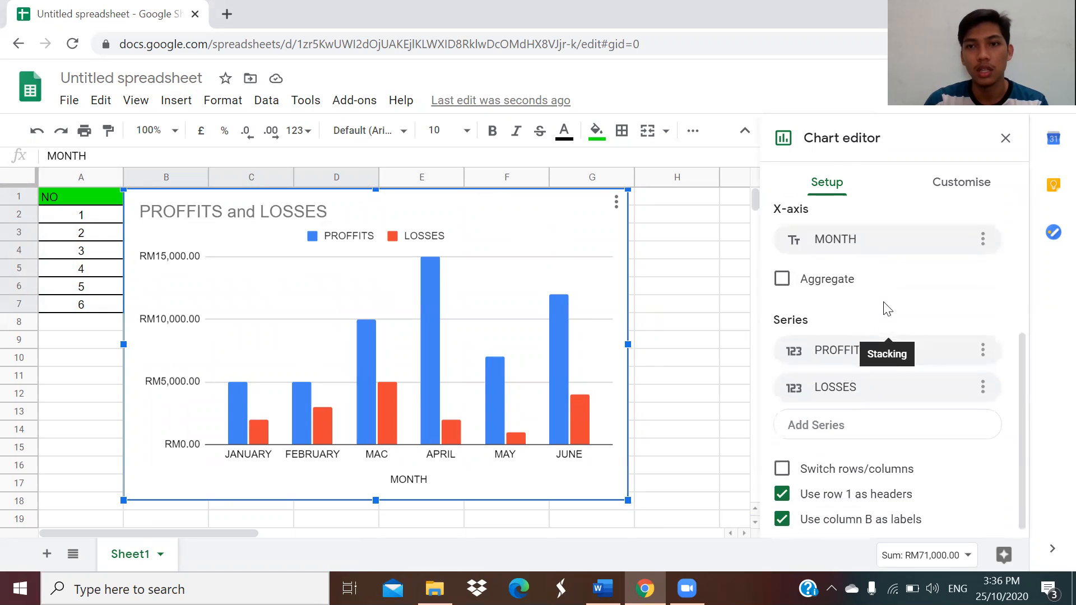
{"action": "left_click", "coordinate": [955, 178]}
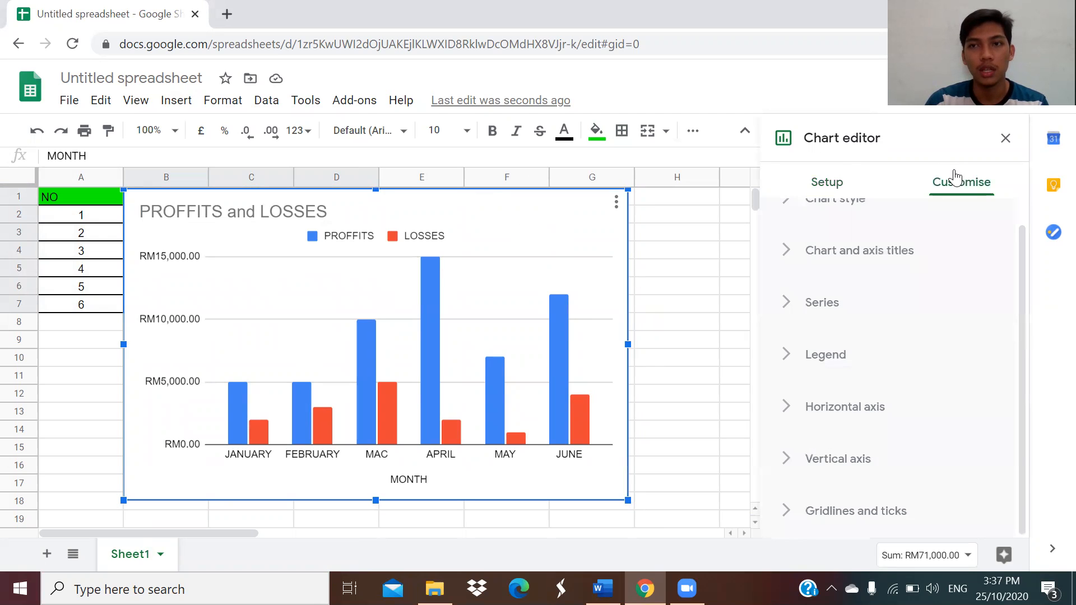
{"action": "scroll", "coordinate": [895, 282], "scroll_direction": "up", "scroll_amount": 1}
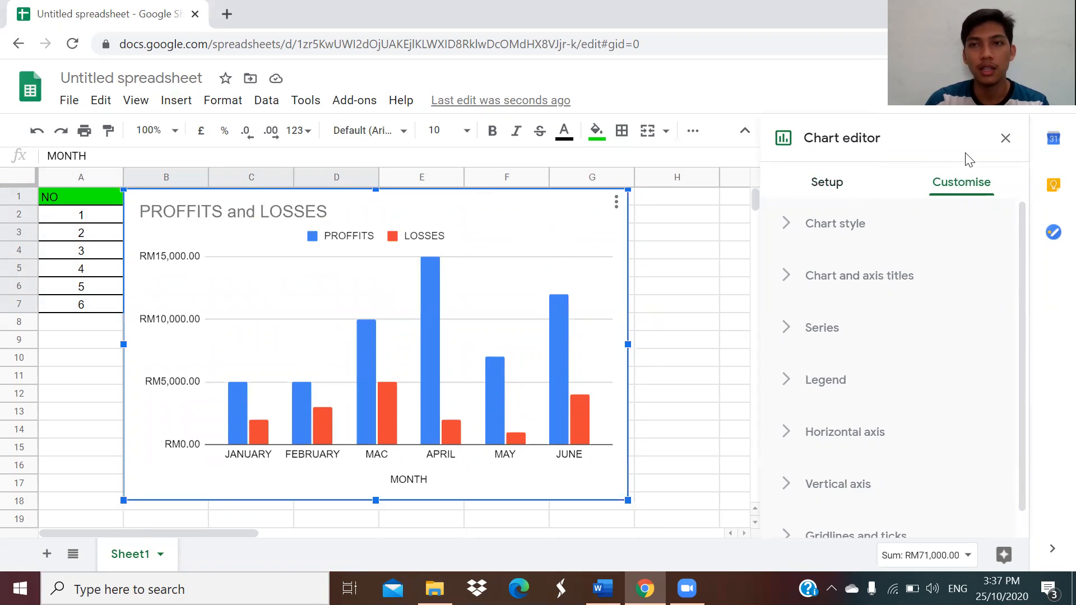
{"action": "left_click", "coordinate": [1013, 141]}
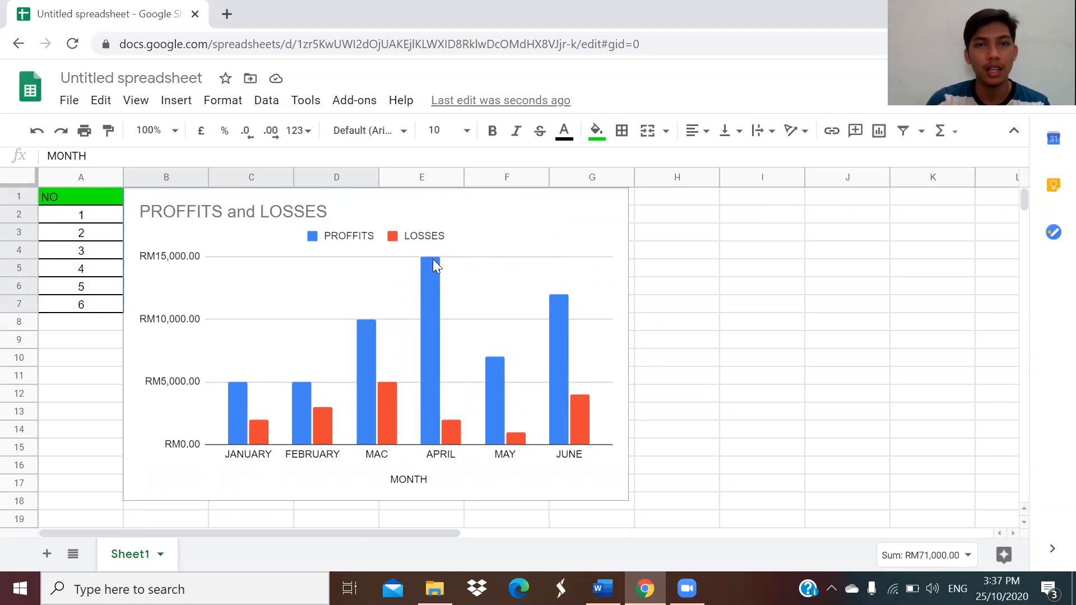
Step: Reopen the chart editor from the chart's style options and switch to its setup settings
{"action": "right_click", "coordinate": [506, 231]}
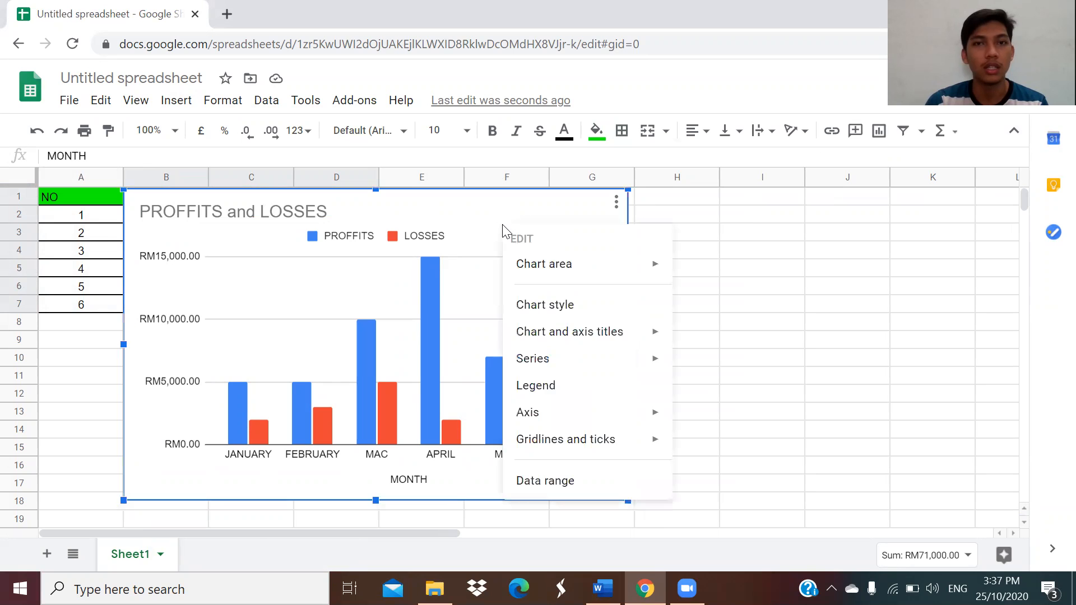
{"action": "left_click", "coordinate": [563, 308]}
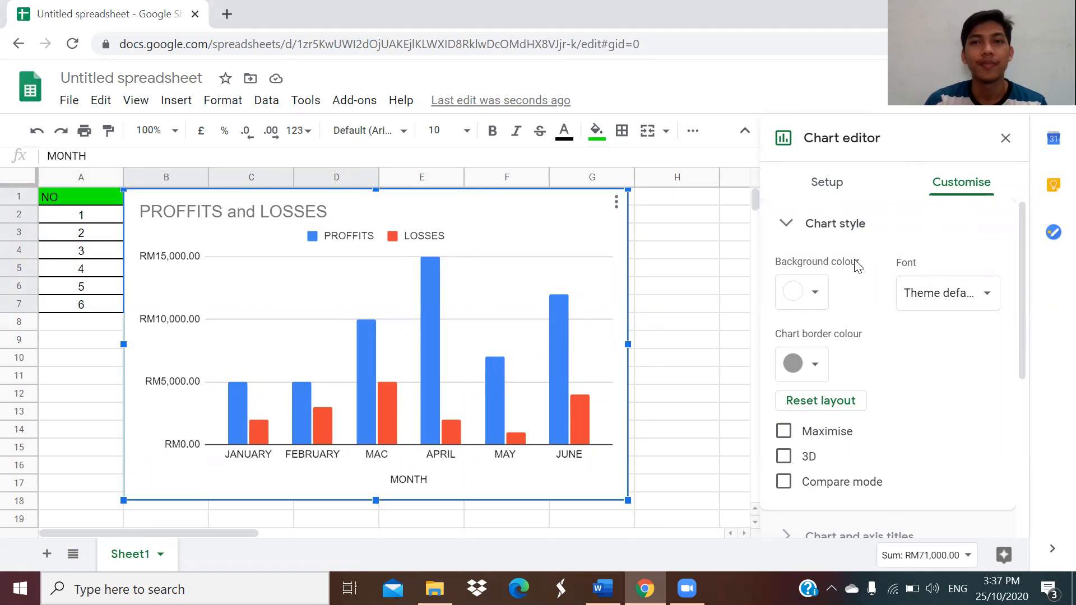
{"action": "left_click", "coordinate": [840, 199]}
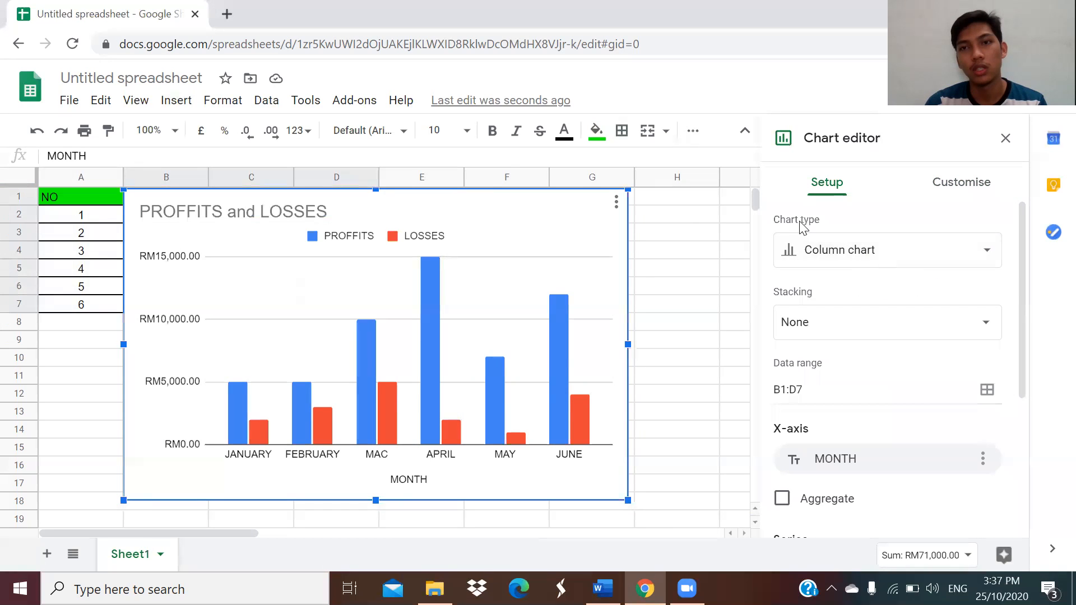
Step: Look through the available chart types, from the suggested ones to line, area, bar, pie and scatter, without changing the column chart
{"action": "left_click", "coordinate": [929, 259]}
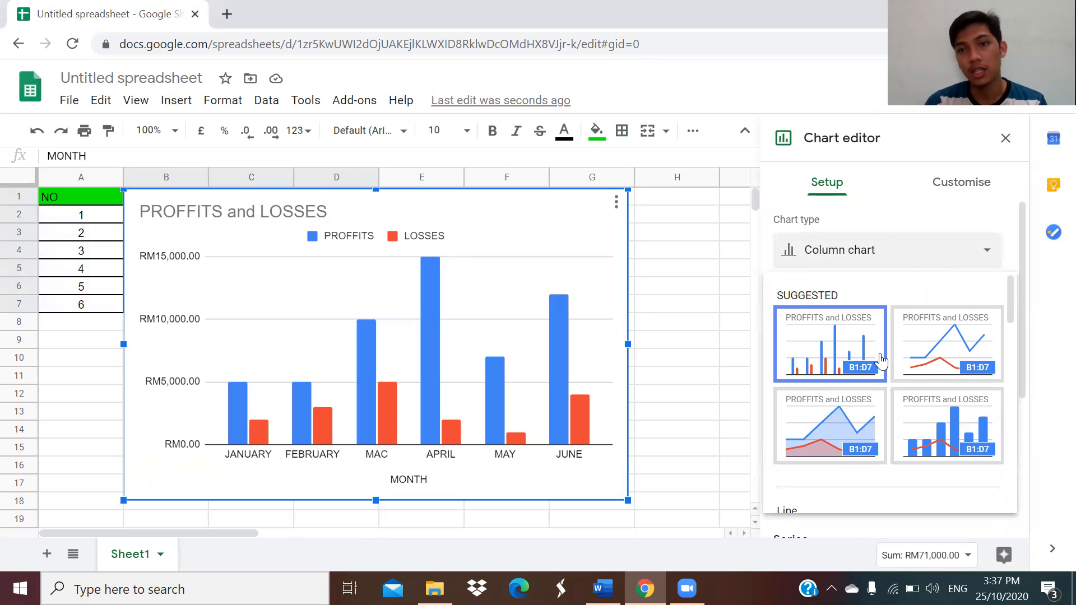
{"action": "scroll", "coordinate": [881, 358], "scroll_direction": "down", "scroll_amount": 1}
{"action": "scroll", "coordinate": [880, 360], "scroll_direction": "down", "scroll_amount": 1}
{"action": "scroll", "coordinate": [880, 360], "scroll_direction": "up", "scroll_amount": 1}
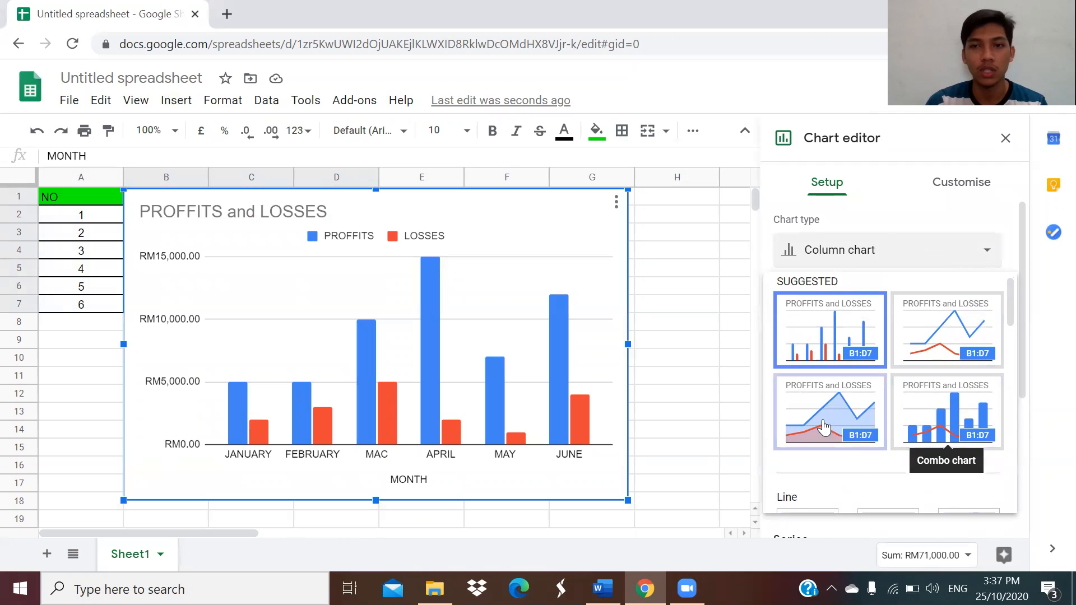
{"action": "scroll", "coordinate": [872, 412], "scroll_direction": "down", "scroll_amount": 2}
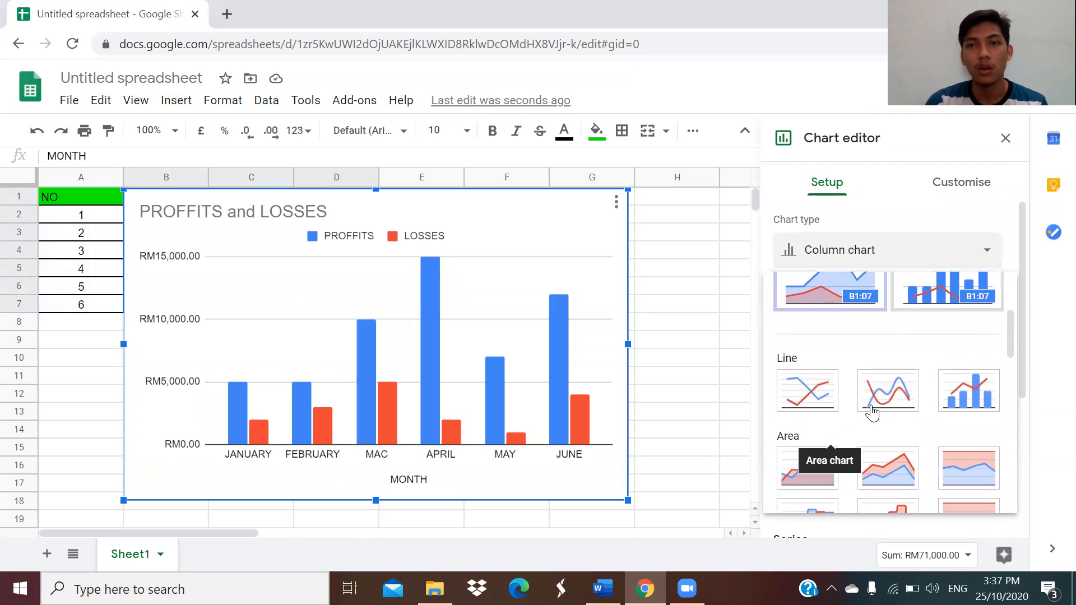
{"action": "scroll", "coordinate": [872, 413], "scroll_direction": "down", "scroll_amount": 1}
{"action": "scroll", "coordinate": [872, 413], "scroll_direction": "down", "scroll_amount": 3}
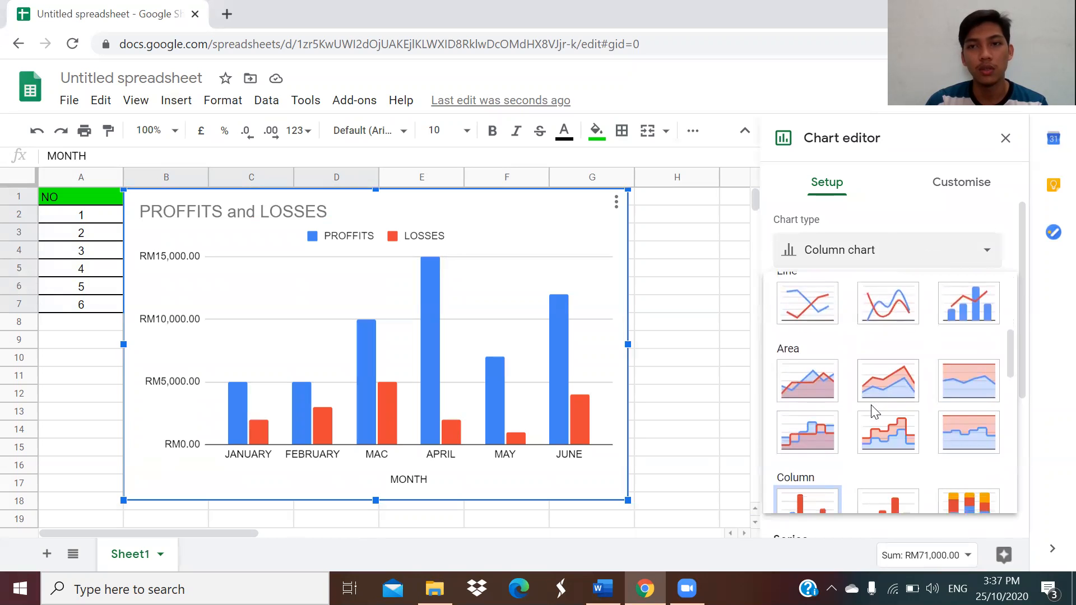
{"action": "scroll", "coordinate": [872, 413], "scroll_direction": "up", "scroll_amount": 2}
{"action": "scroll", "coordinate": [843, 319], "scroll_direction": "up", "scroll_amount": 2}
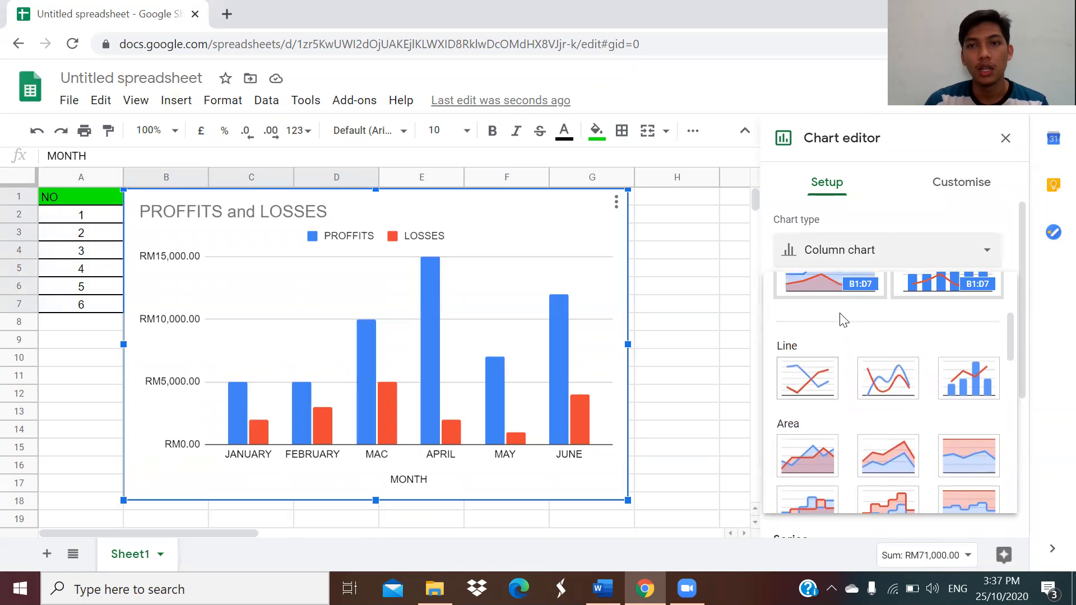
{"action": "scroll", "coordinate": [843, 318], "scroll_direction": "down", "scroll_amount": 1}
{"action": "scroll", "coordinate": [854, 405], "scroll_direction": "down", "scroll_amount": 6}
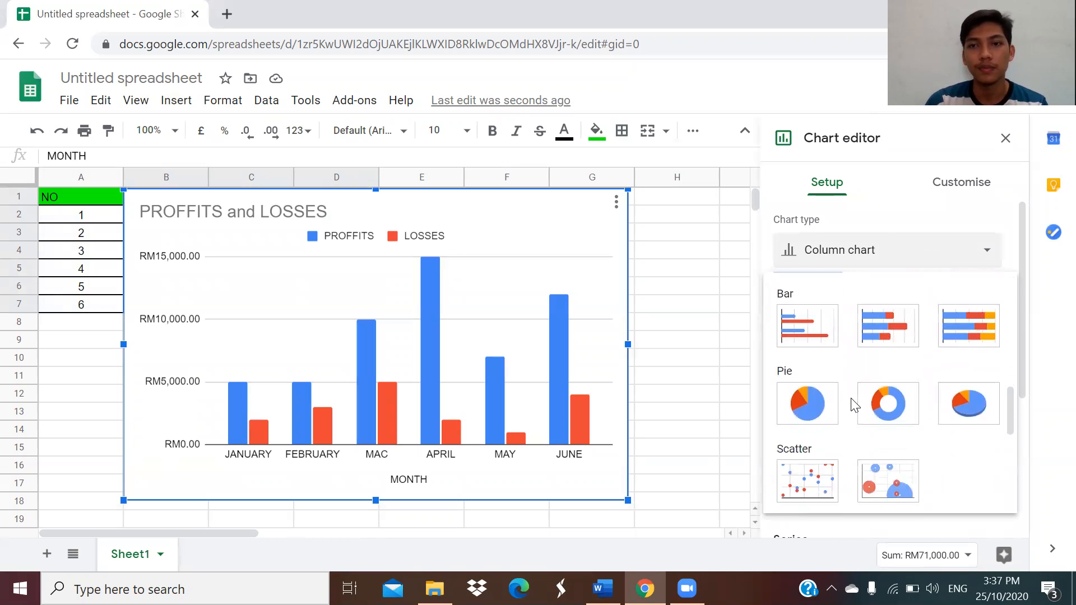
{"action": "scroll", "coordinate": [854, 406], "scroll_direction": "up", "scroll_amount": 3}
{"action": "scroll", "coordinate": [853, 403], "scroll_direction": "up", "scroll_amount": 4}
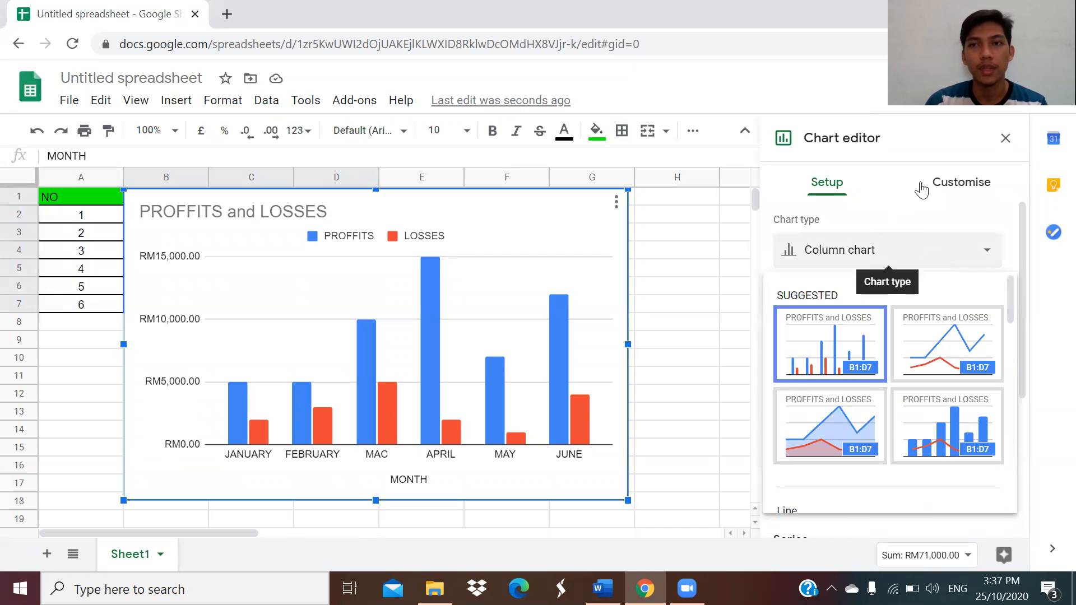
{"action": "left_click", "coordinate": [913, 207]}
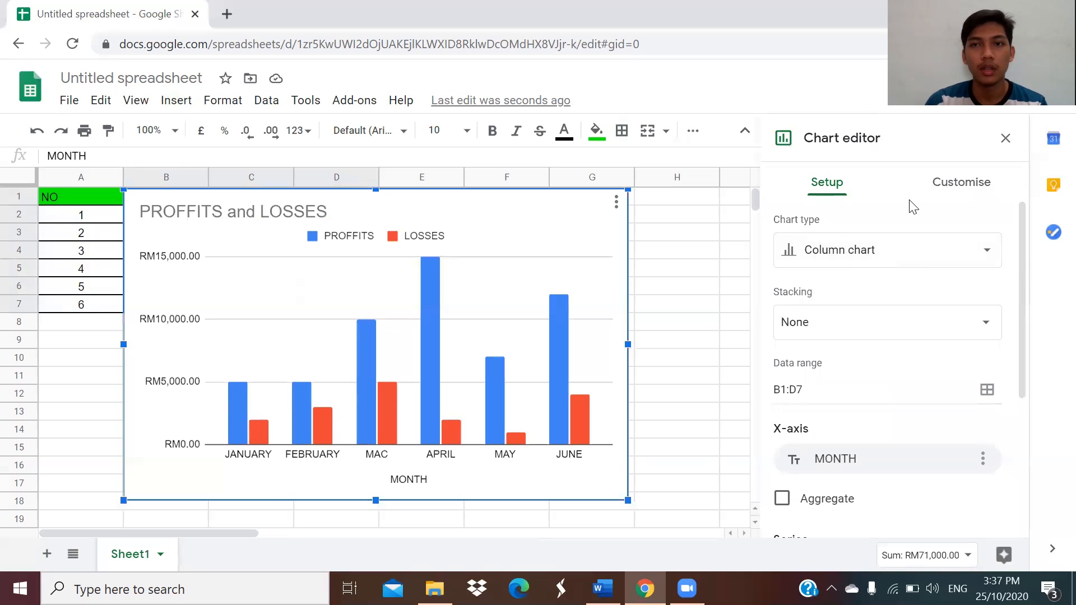
Step: Set the column chart's stacking to Standard
{"action": "scroll", "coordinate": [846, 325], "scroll_direction": "down", "scroll_amount": 2}
{"action": "scroll", "coordinate": [843, 333], "scroll_direction": "up", "scroll_amount": 1}
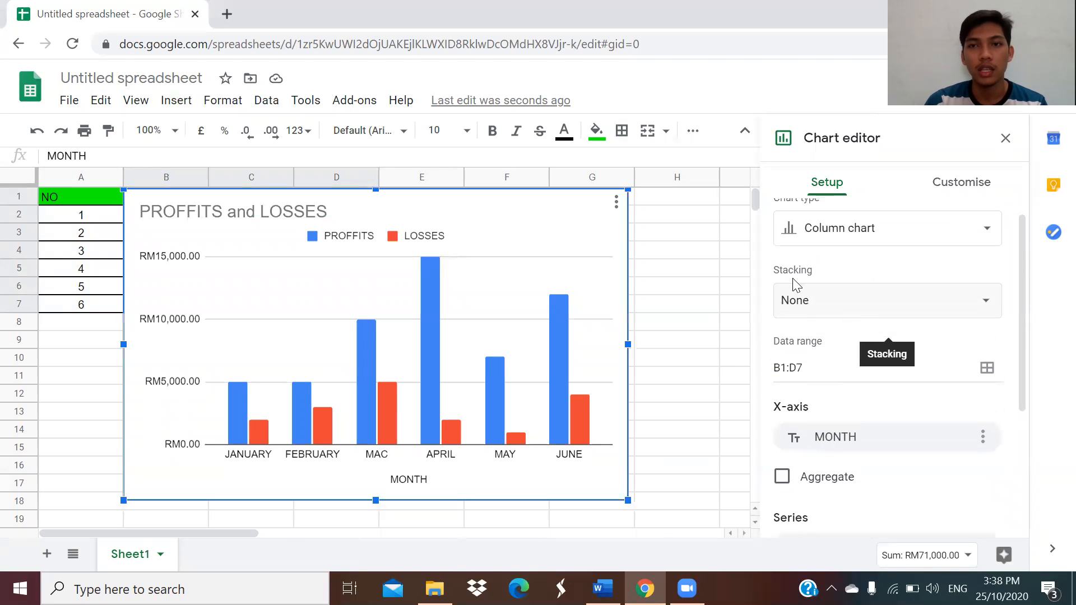
{"action": "left_click", "coordinate": [828, 311]}
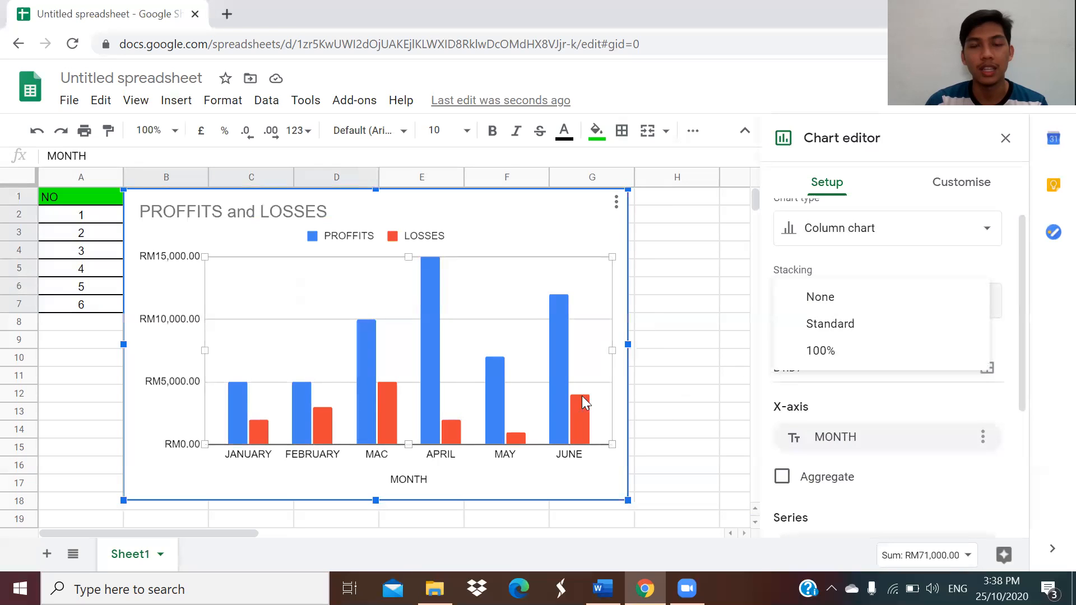
{"action": "left_click", "coordinate": [832, 329]}
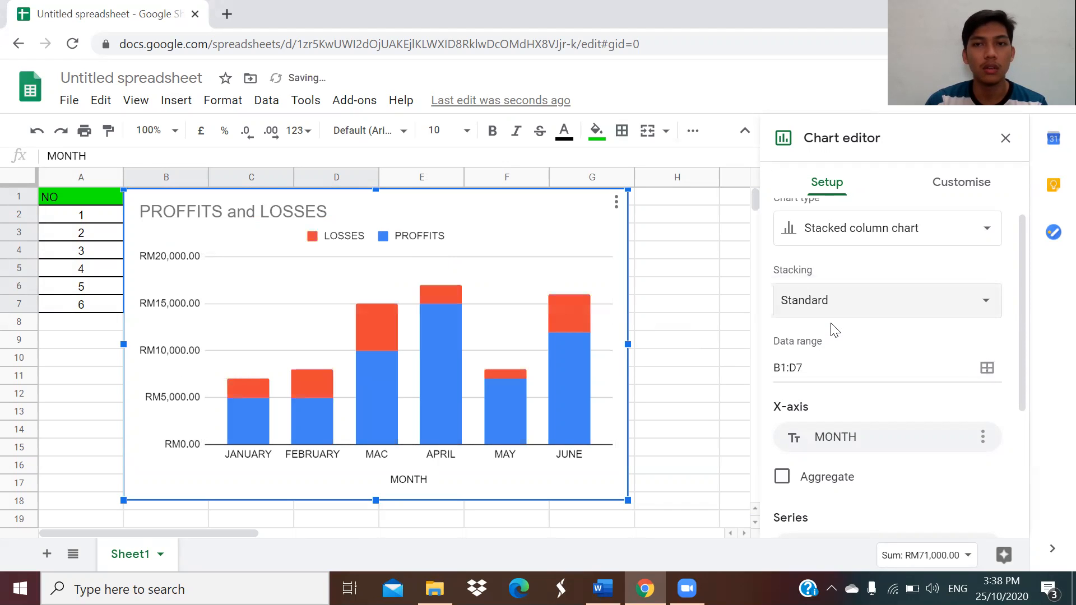
Step: Try 100% stacking on the column chart, and set its stacking back to None
{"action": "left_click", "coordinate": [855, 305]}
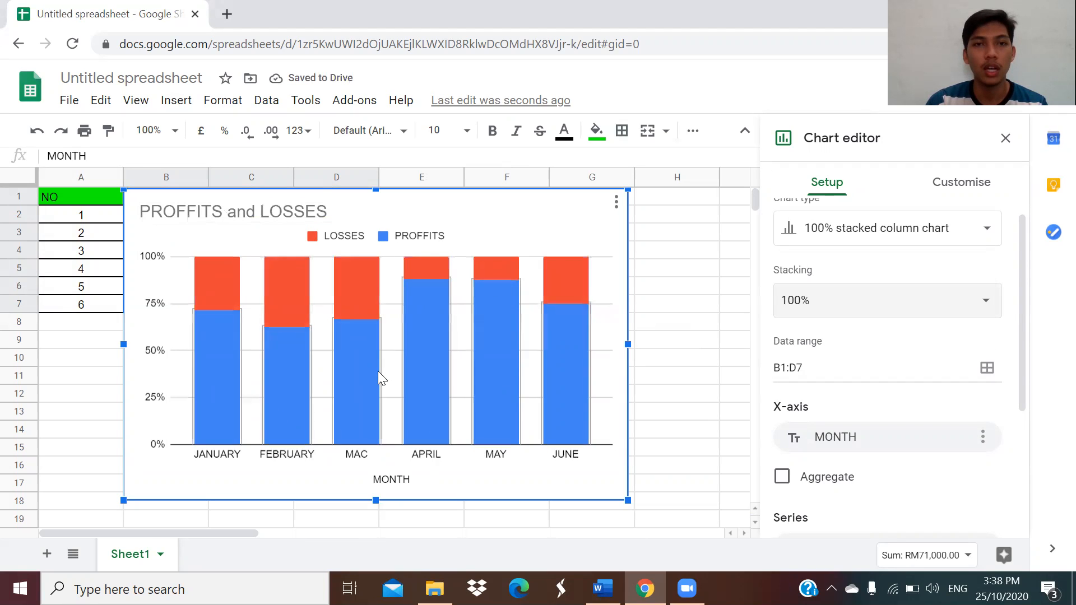
{"action": "left_click", "coordinate": [891, 302]}
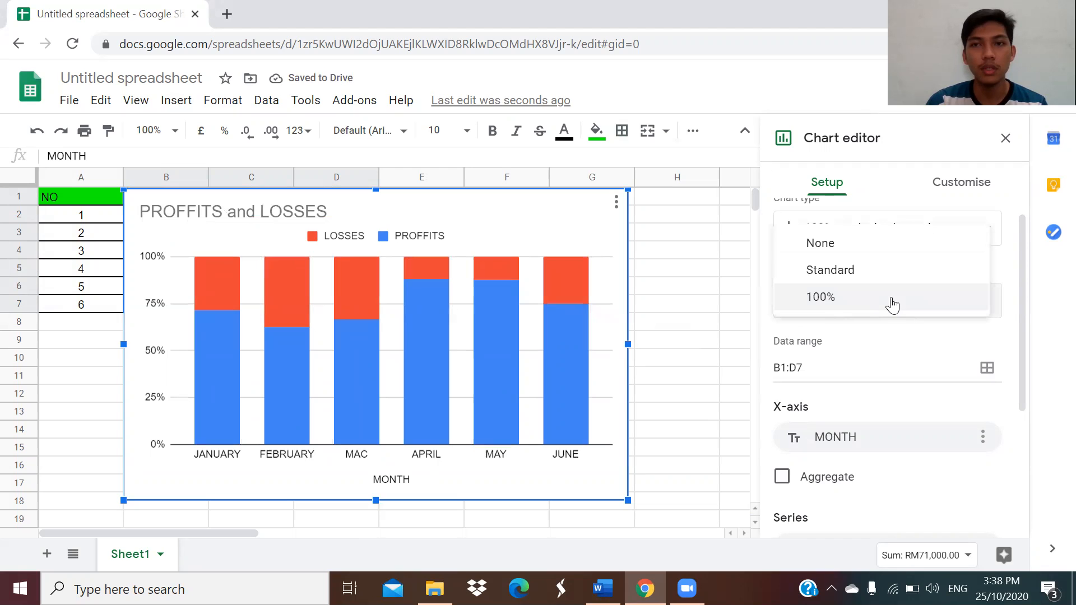
{"action": "left_click", "coordinate": [877, 247]}
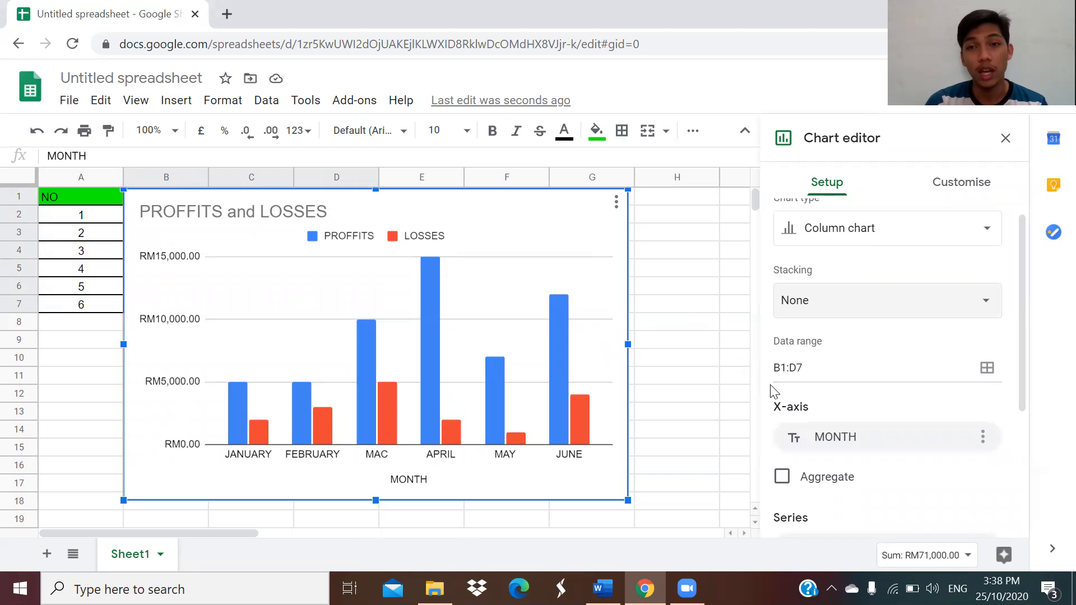
Step: Move the chart below the table to expose the source data, return it over the table, and review the remaining setup options
{"action": "left_click_drag", "start_coordinate": [602, 276], "coordinate": [613, 413]}
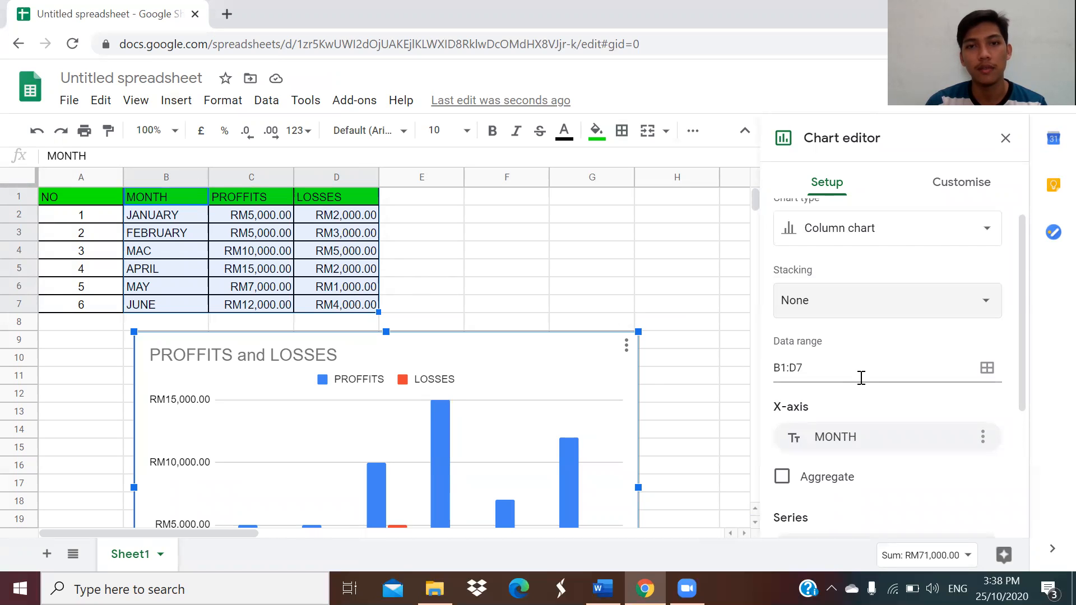
{"action": "left_click_drag", "start_coordinate": [511, 380], "coordinate": [514, 228]}
{"action": "scroll", "coordinate": [920, 420], "scroll_direction": "down", "scroll_amount": 4}
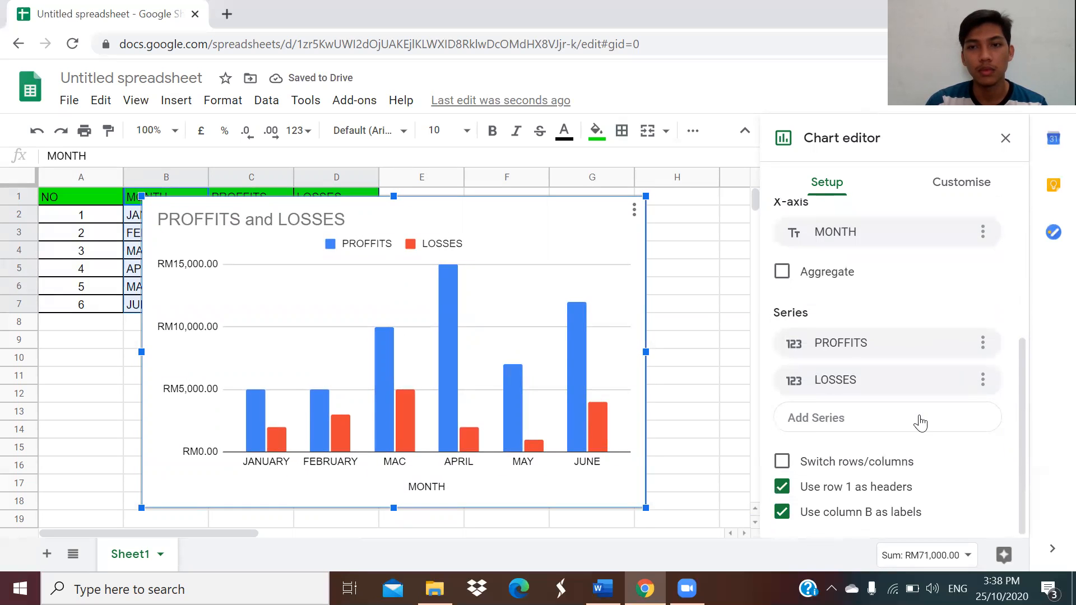
{"action": "scroll", "coordinate": [881, 341], "scroll_direction": "up", "scroll_amount": 4}
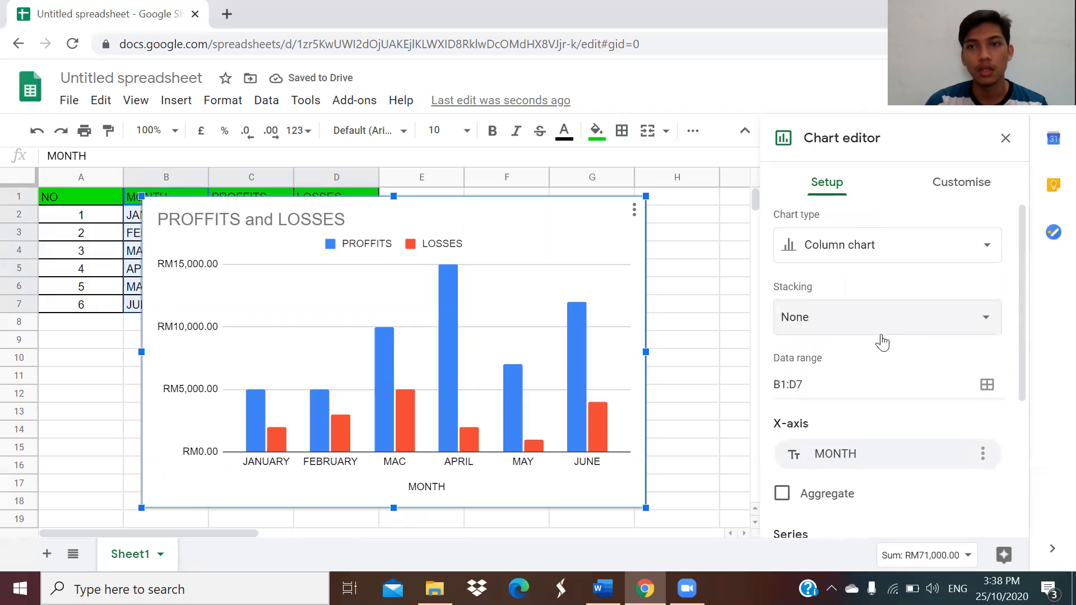
Step: Review the chart's customisation categories and set the chart style's background colour to yellow
{"action": "left_click", "coordinate": [961, 183]}
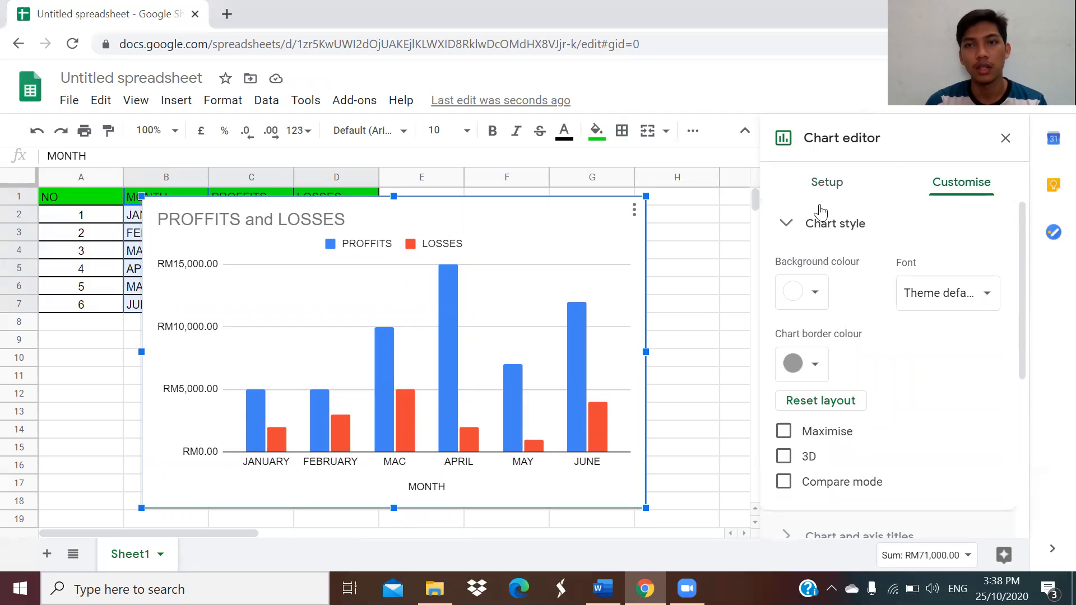
{"action": "left_click", "coordinate": [792, 230]}
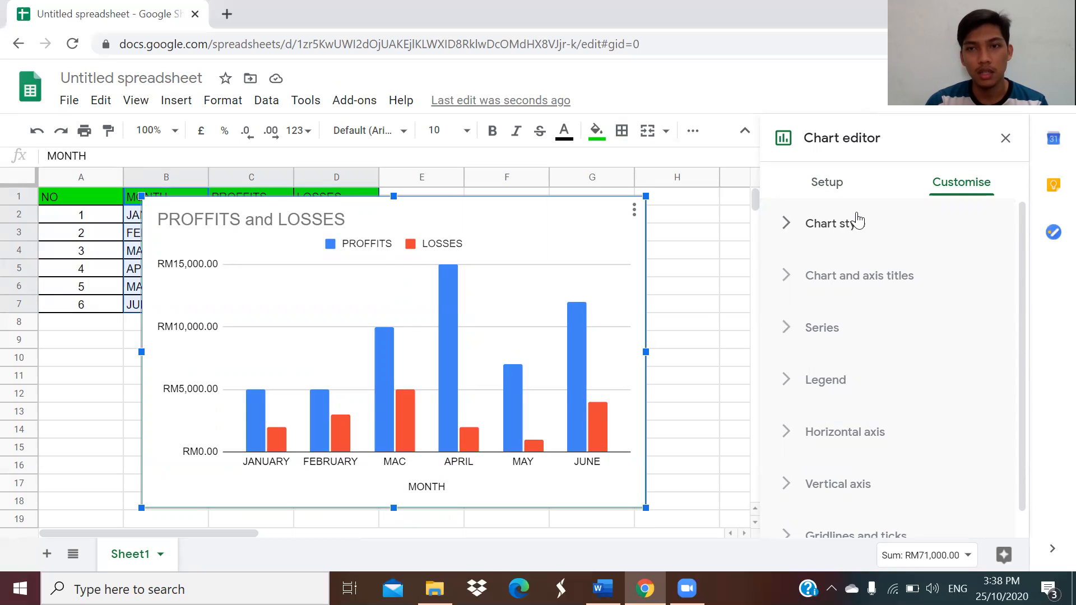
{"action": "scroll", "coordinate": [857, 297], "scroll_direction": "down", "scroll_amount": 1}
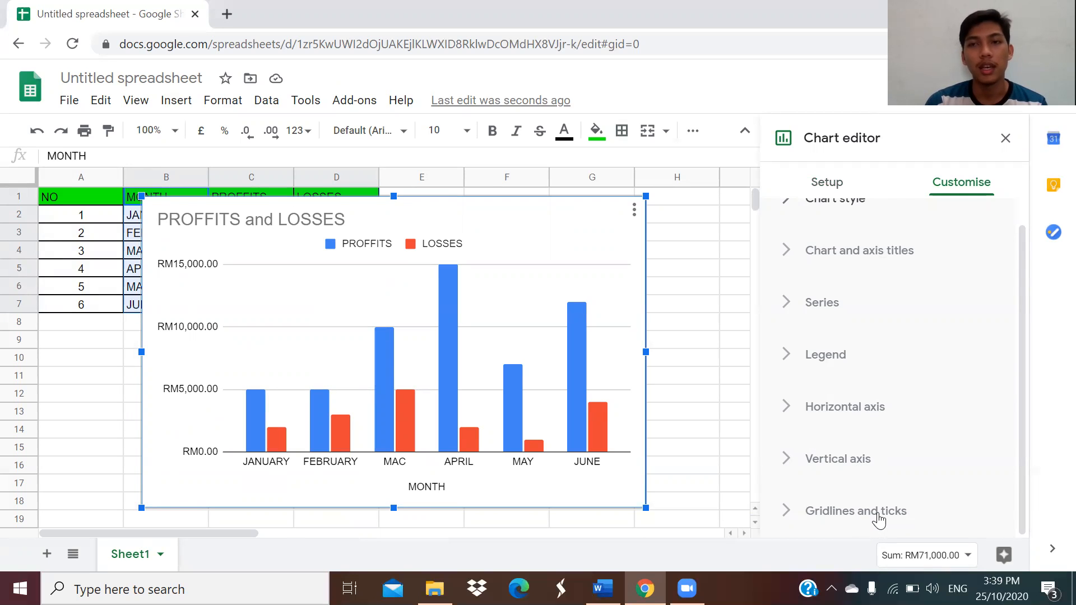
{"action": "scroll", "coordinate": [878, 520], "scroll_direction": "up", "scroll_amount": 1}
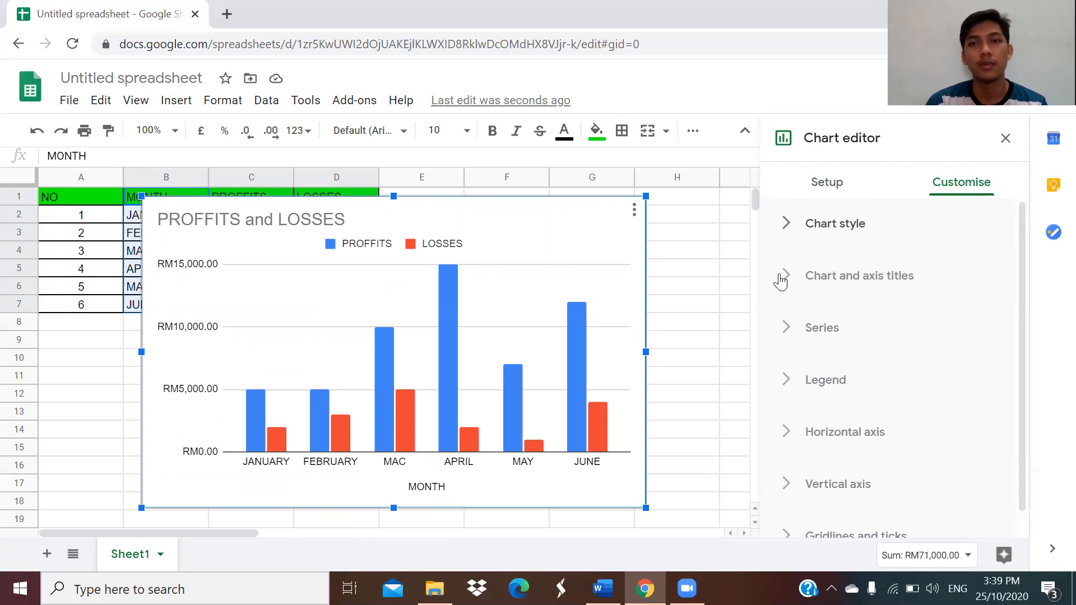
{"action": "left_click", "coordinate": [848, 237]}
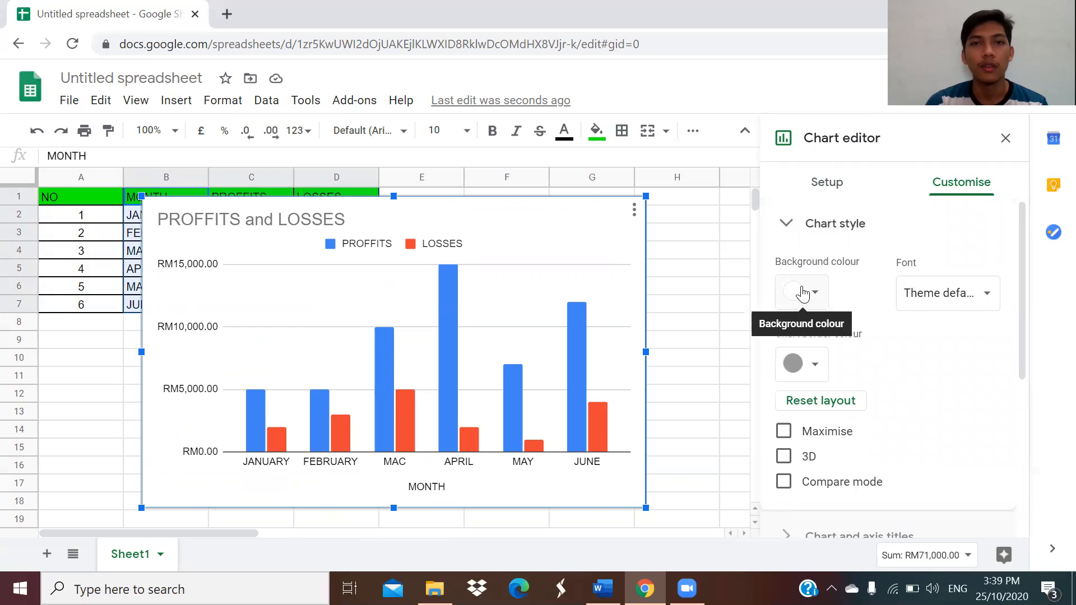
{"action": "scroll", "coordinate": [804, 290], "scroll_direction": "down", "scroll_amount": 1}
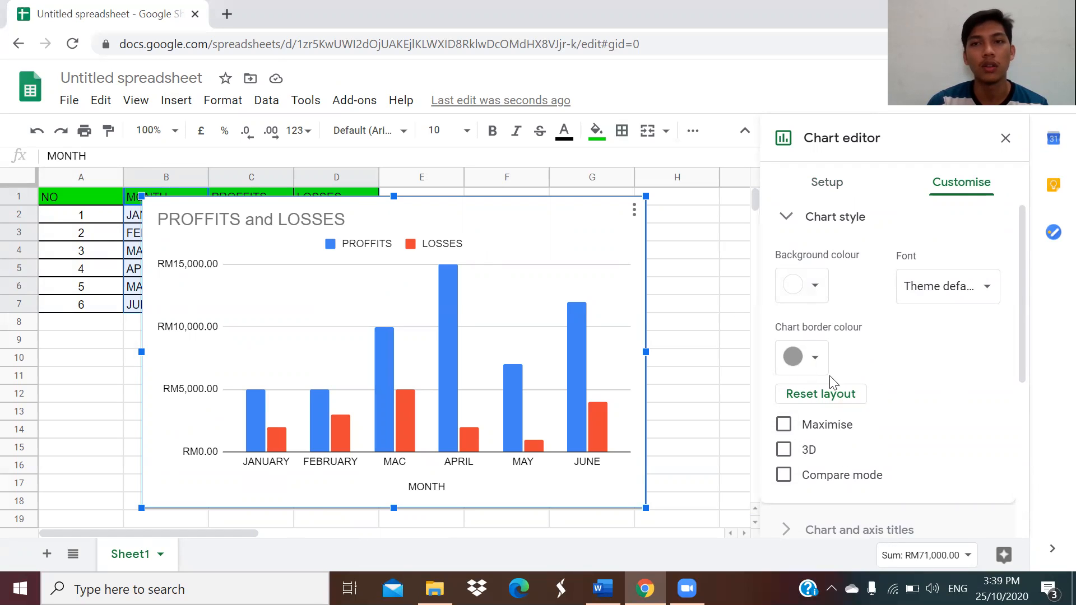
{"action": "left_click", "coordinate": [809, 302]}
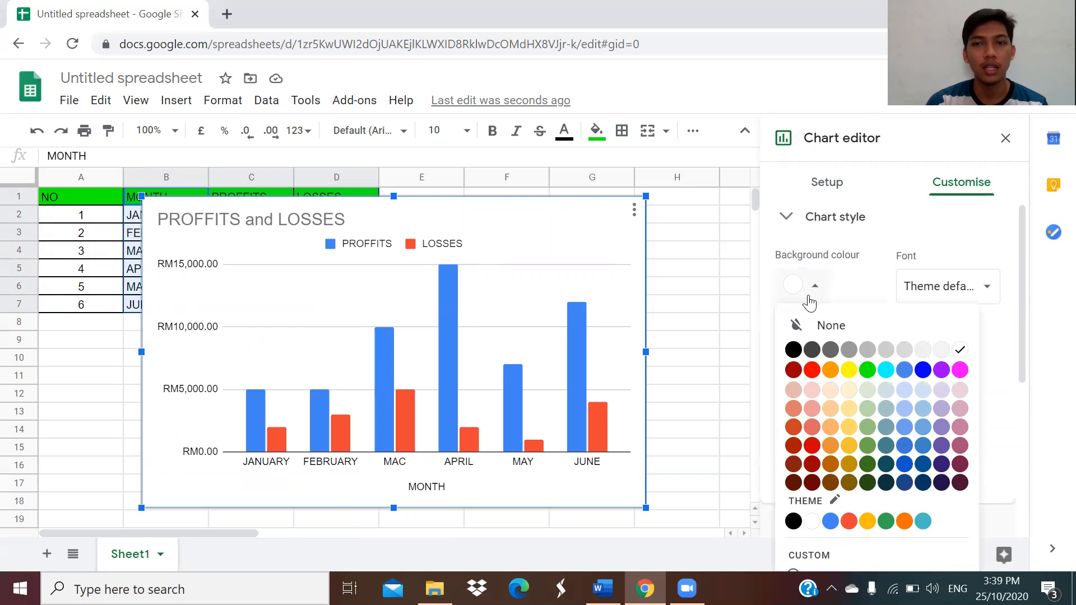
{"action": "left_click", "coordinate": [849, 371]}
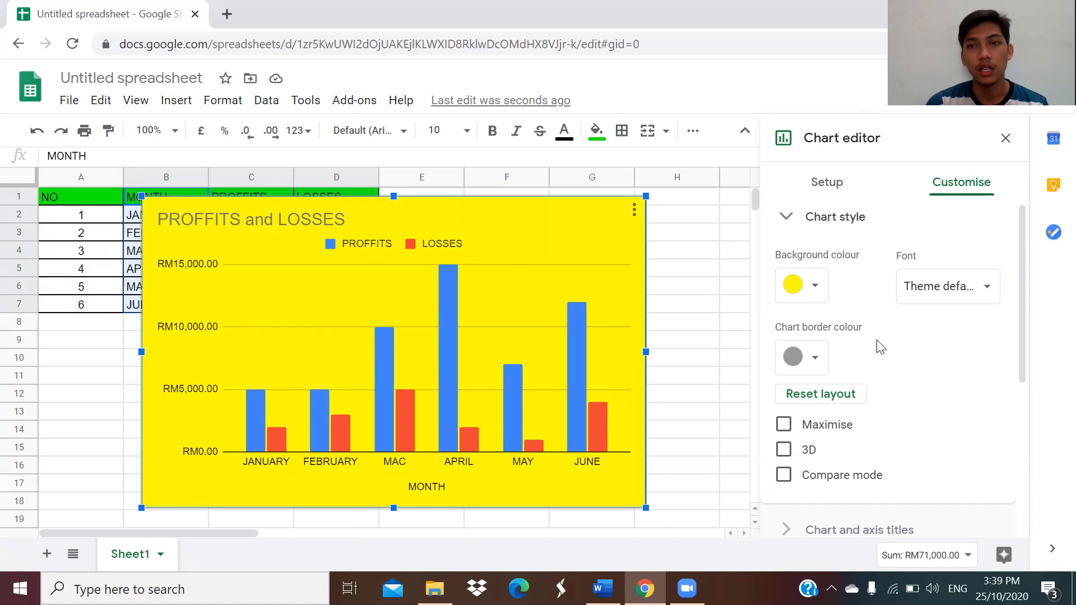
Step: Set the chart's font to Arial in its style options
{"action": "scroll", "coordinate": [880, 347], "scroll_direction": "down", "scroll_amount": 2}
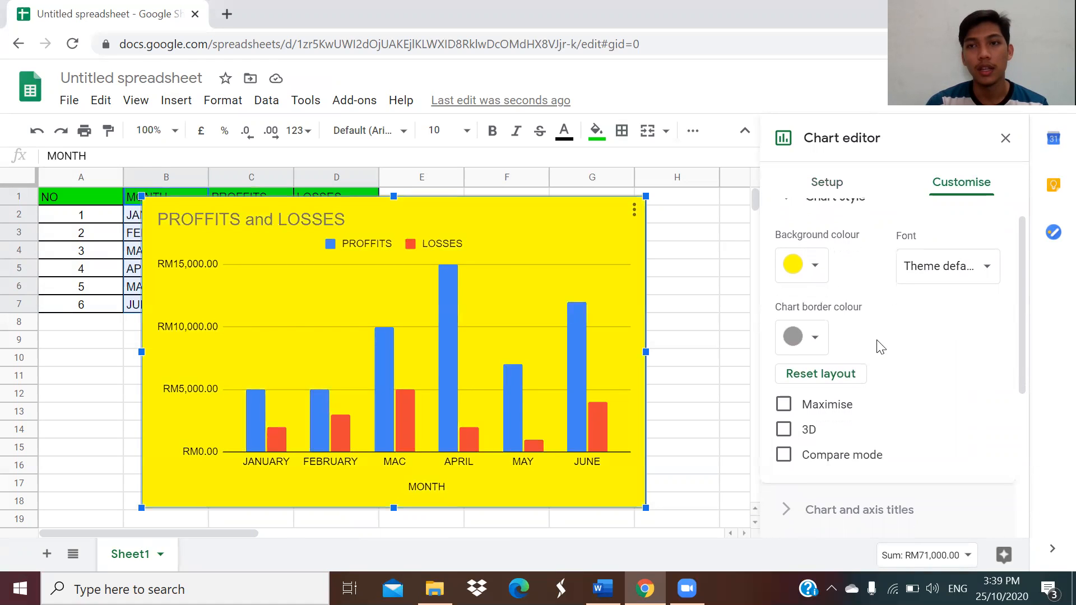
{"action": "left_click", "coordinate": [945, 254]}
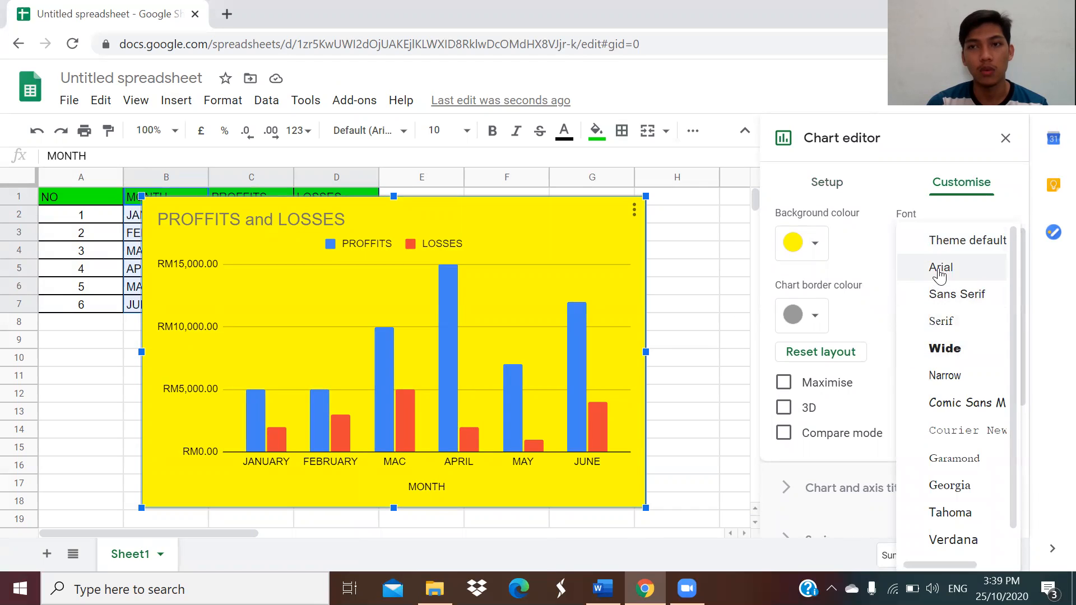
{"action": "left_click", "coordinate": [939, 269]}
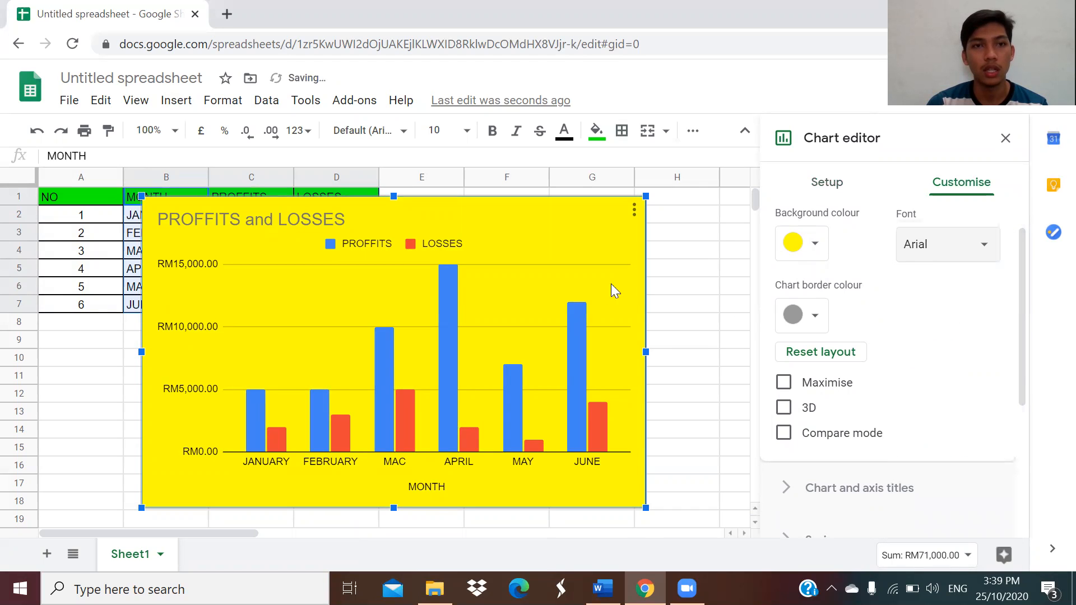
Step: Try the Maximise, 3D and Compare mode options on the chart, switching each one off again
{"action": "scroll", "coordinate": [931, 325], "scroll_direction": "down", "scroll_amount": 4}
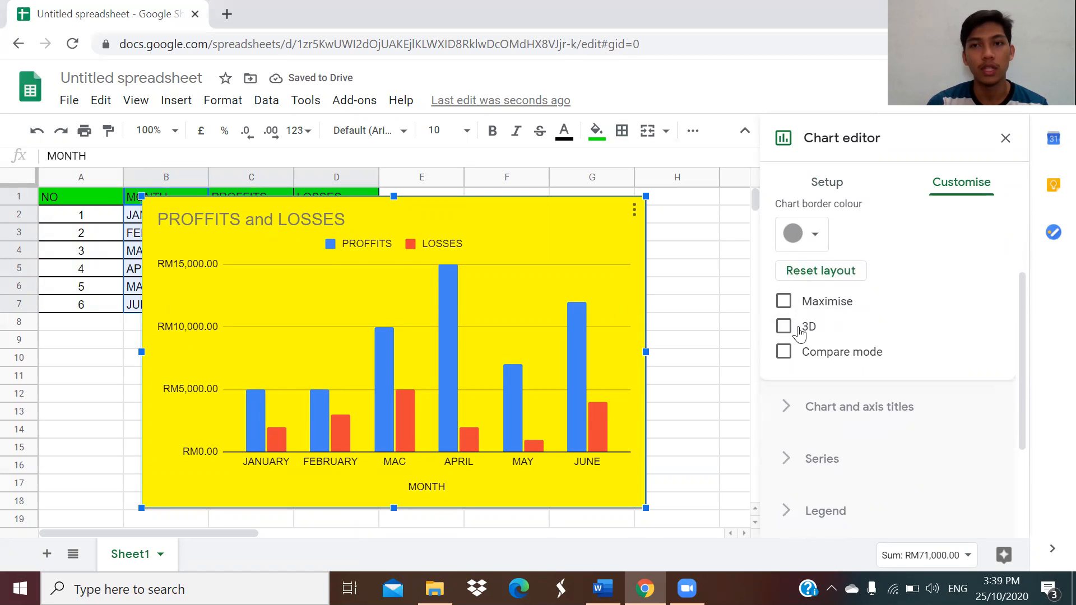
{"action": "left_click", "coordinate": [783, 302]}
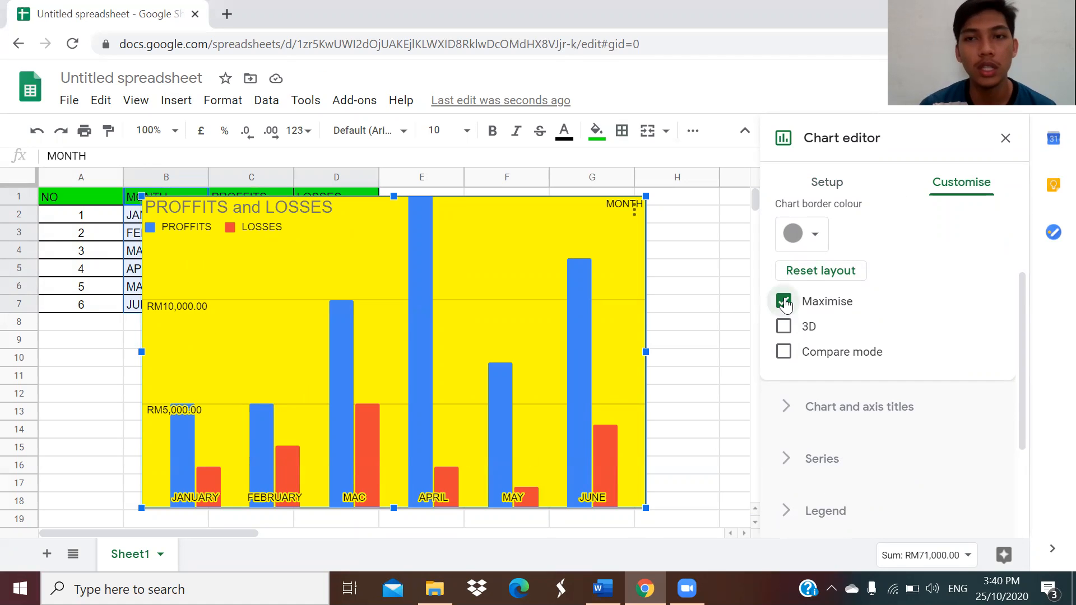
{"action": "left_click", "coordinate": [784, 302]}
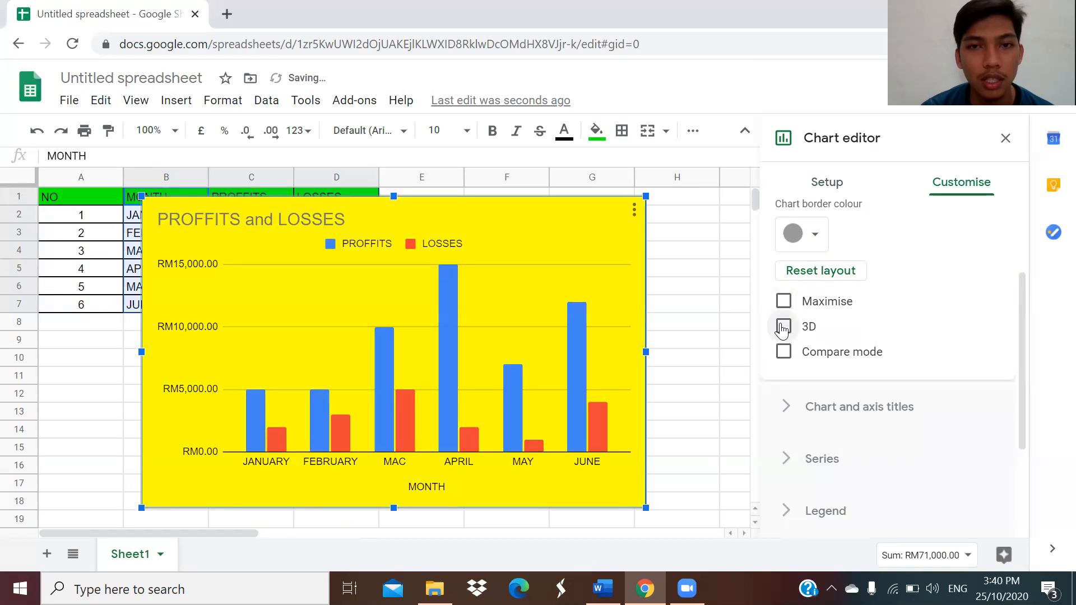
{"action": "left_click", "coordinate": [783, 328]}
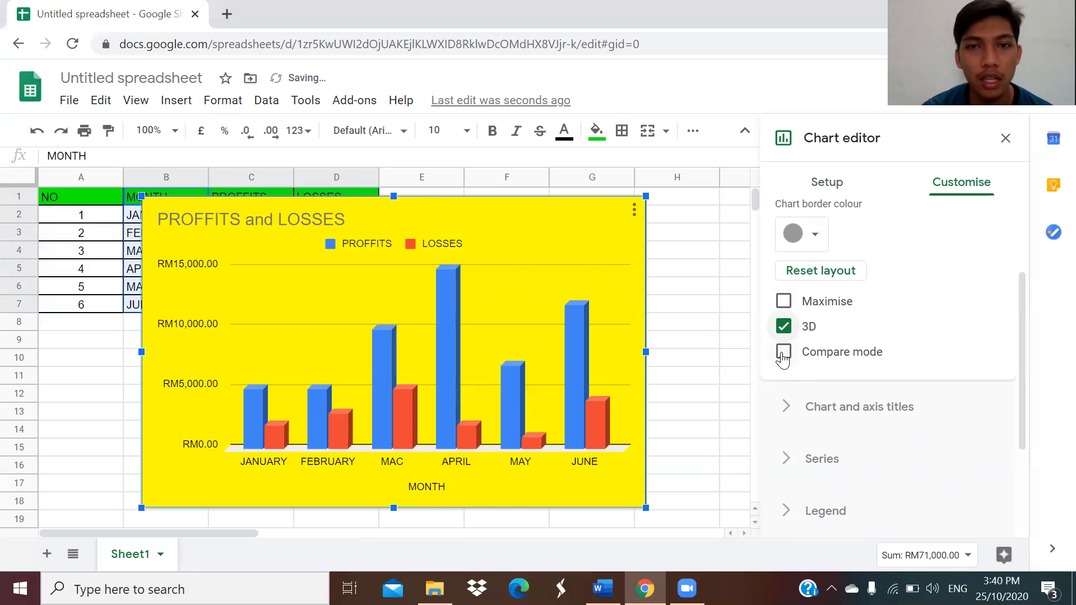
{"action": "left_click", "coordinate": [783, 354]}
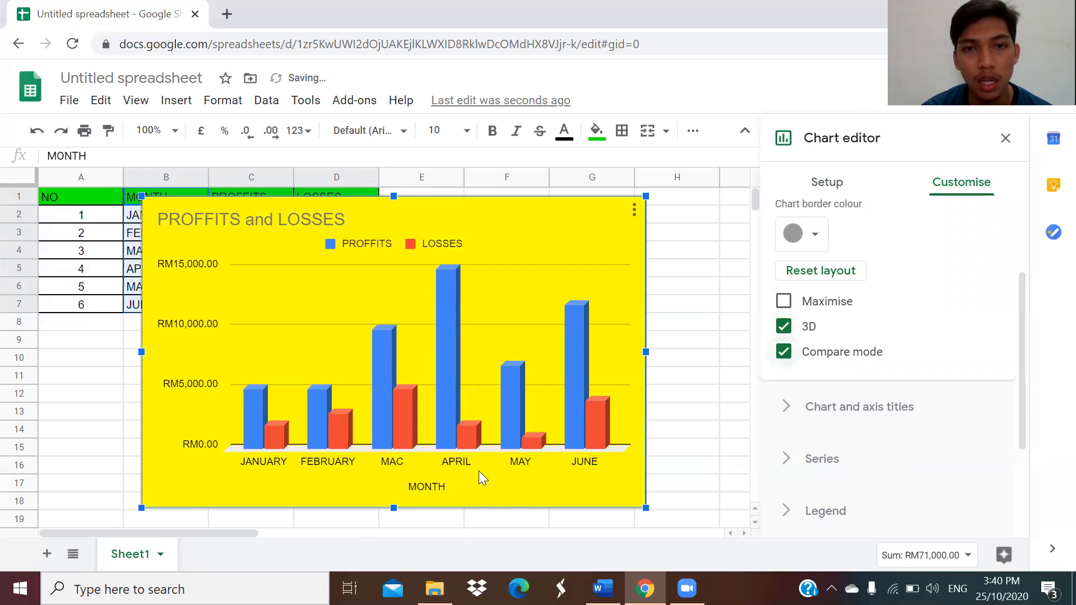
{"action": "left_click", "coordinate": [784, 353]}
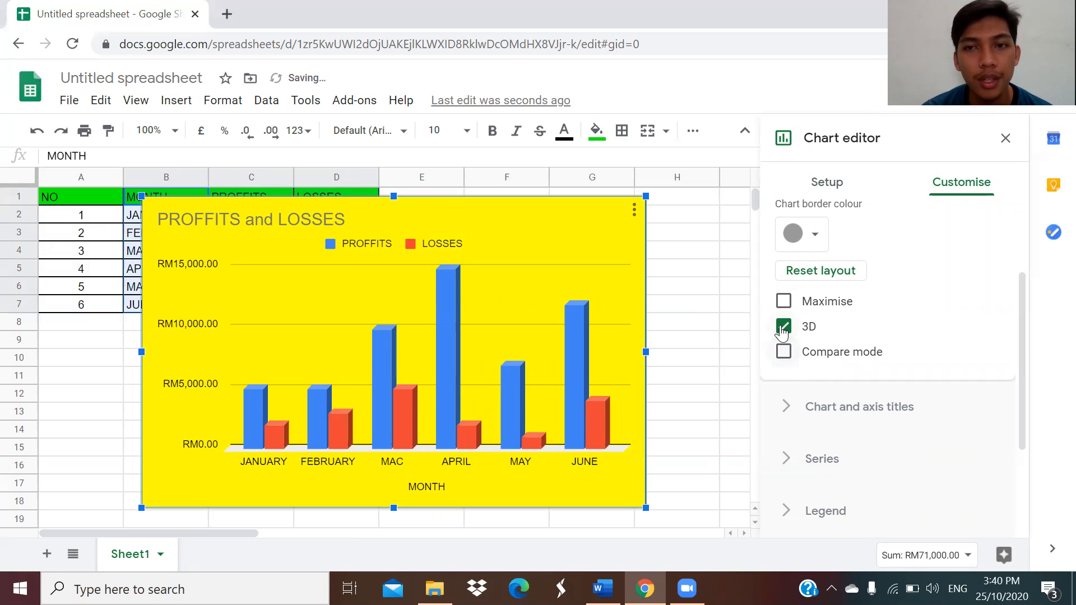
{"action": "left_click", "coordinate": [783, 328]}
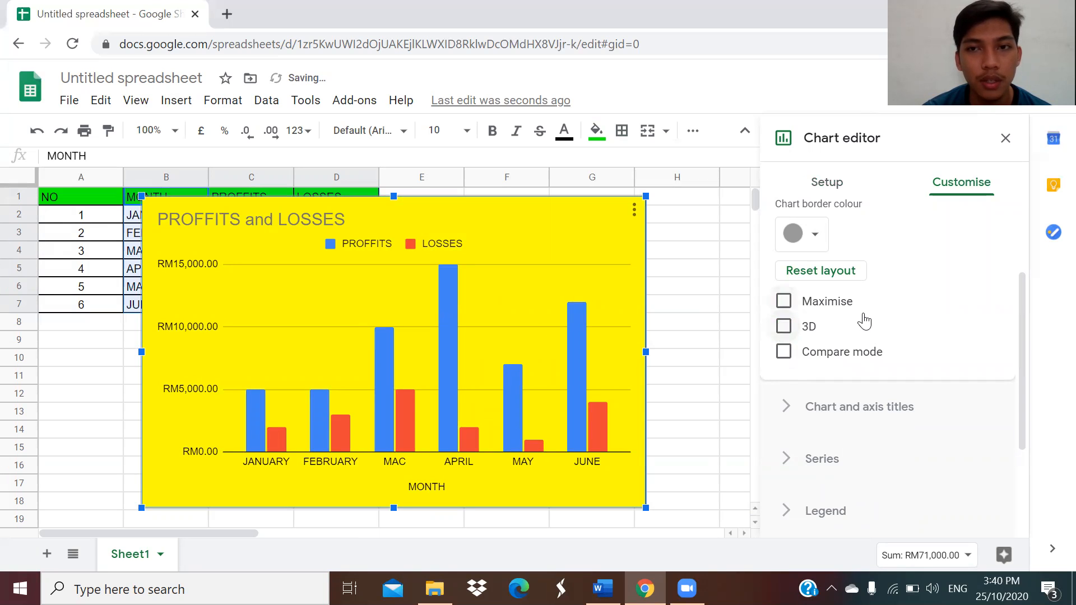
Step: Examine the chart title's text, font, size, format and text colour options without changing them
{"action": "scroll", "coordinate": [864, 319], "scroll_direction": "down", "scroll_amount": 3}
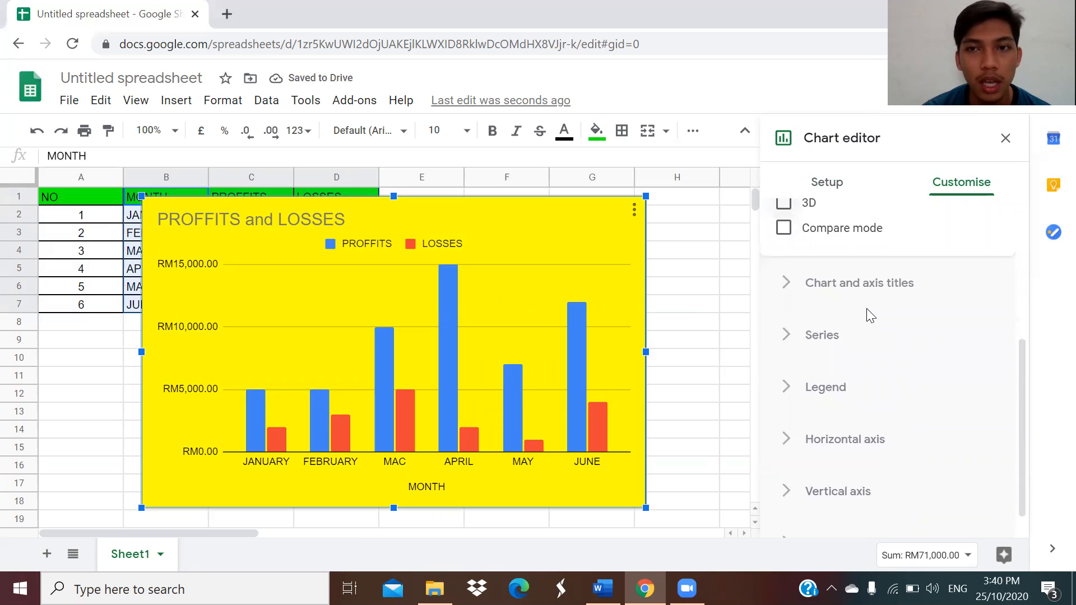
{"action": "left_click", "coordinate": [884, 303]}
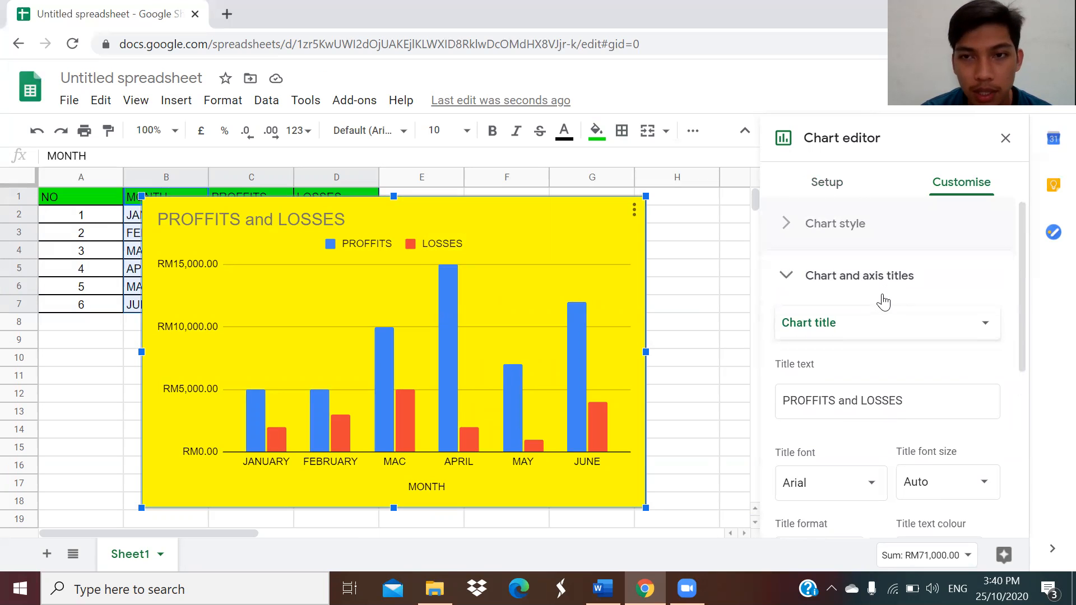
{"action": "scroll", "coordinate": [886, 303], "scroll_direction": "down", "scroll_amount": 2}
{"action": "scroll", "coordinate": [884, 300], "scroll_direction": "up", "scroll_amount": 1}
{"action": "scroll", "coordinate": [884, 300], "scroll_direction": "down", "scroll_amount": 1}
{"action": "left_click", "coordinate": [927, 300]}
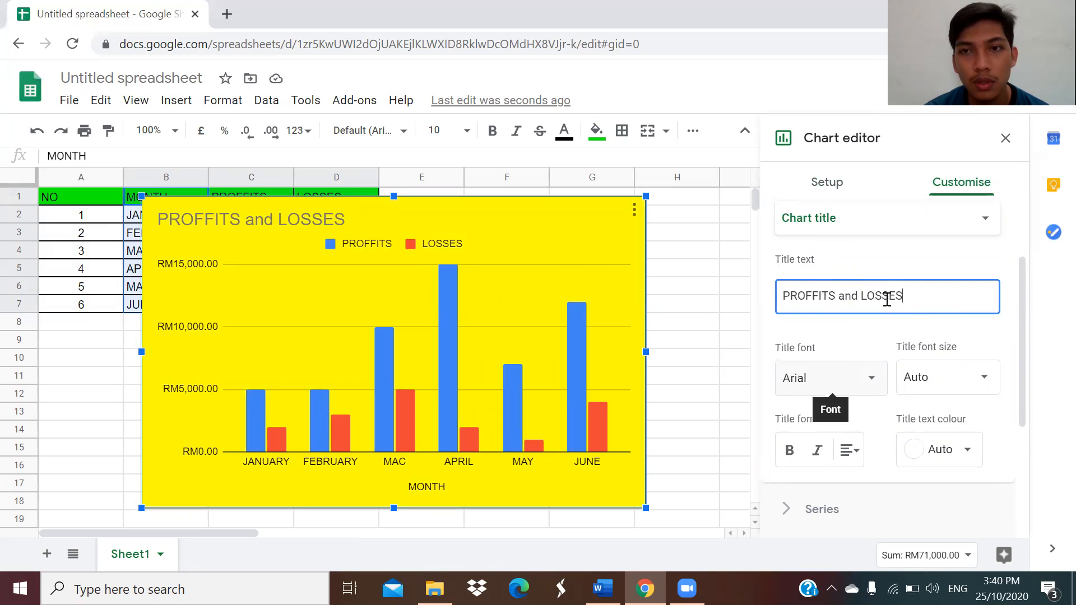
{"action": "scroll", "coordinate": [900, 301], "scroll_direction": "down", "scroll_amount": 1}
{"action": "scroll", "coordinate": [900, 303], "scroll_direction": "up", "scroll_amount": 3}
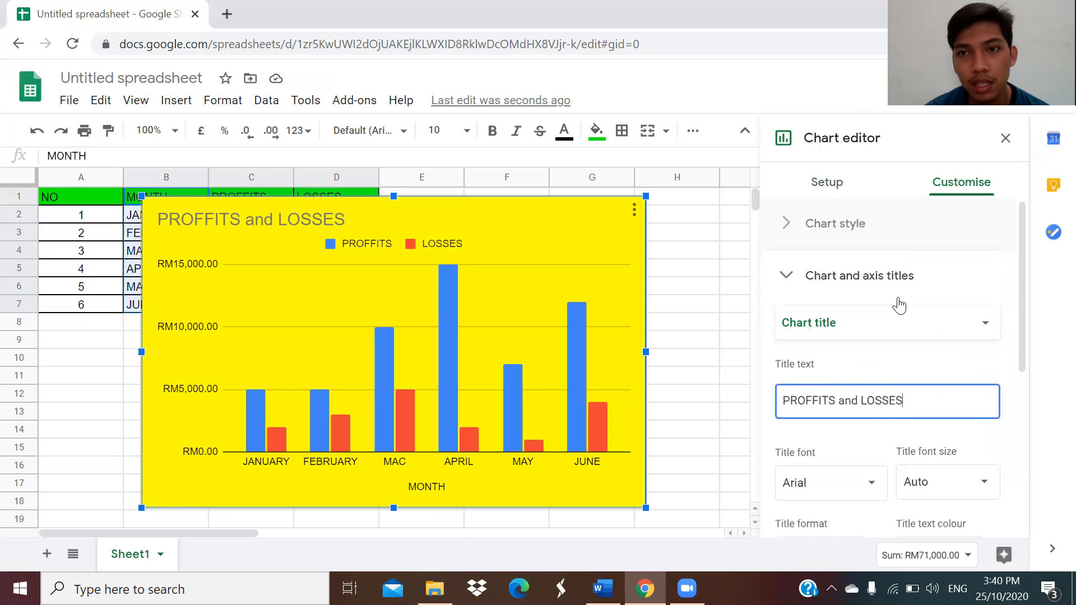
{"action": "scroll", "coordinate": [874, 427], "scroll_direction": "down", "scroll_amount": 3}
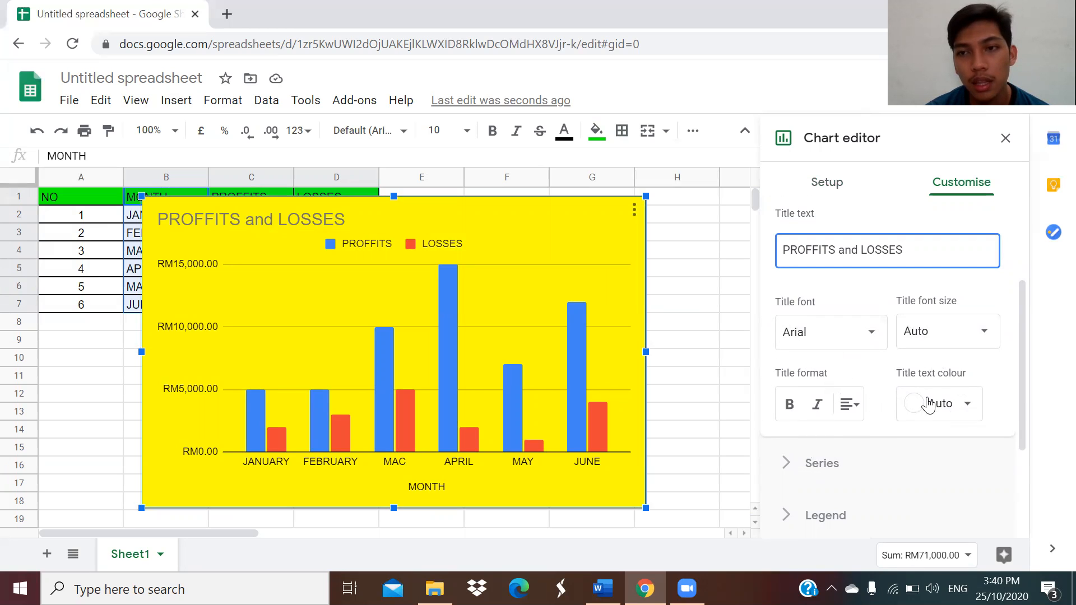
{"action": "scroll", "coordinate": [839, 385], "scroll_direction": "down", "scroll_amount": 1}
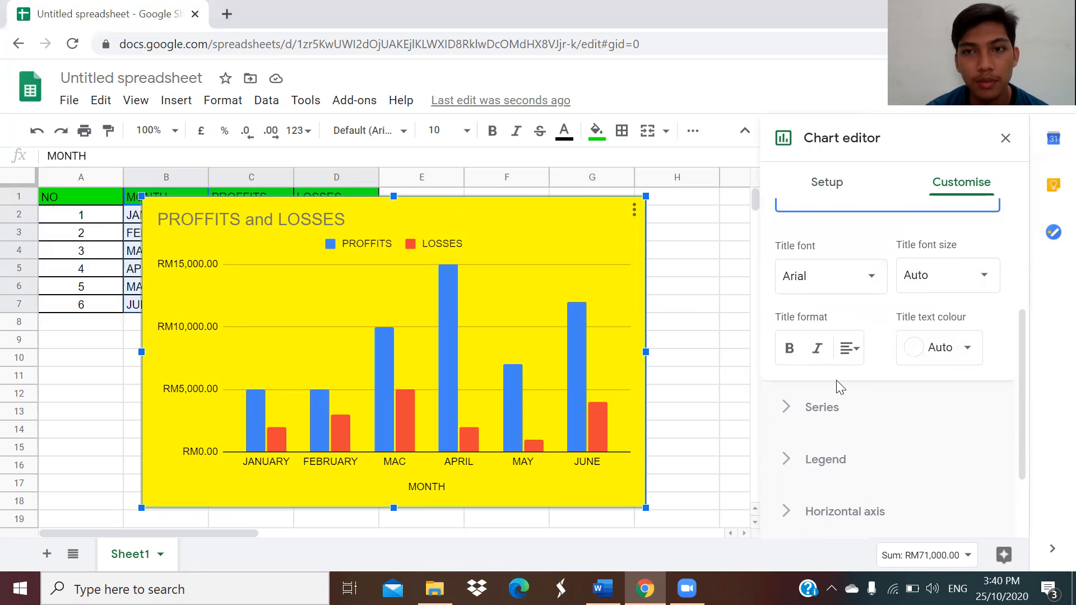
{"action": "scroll", "coordinate": [866, 332], "scroll_direction": "up", "scroll_amount": 2}
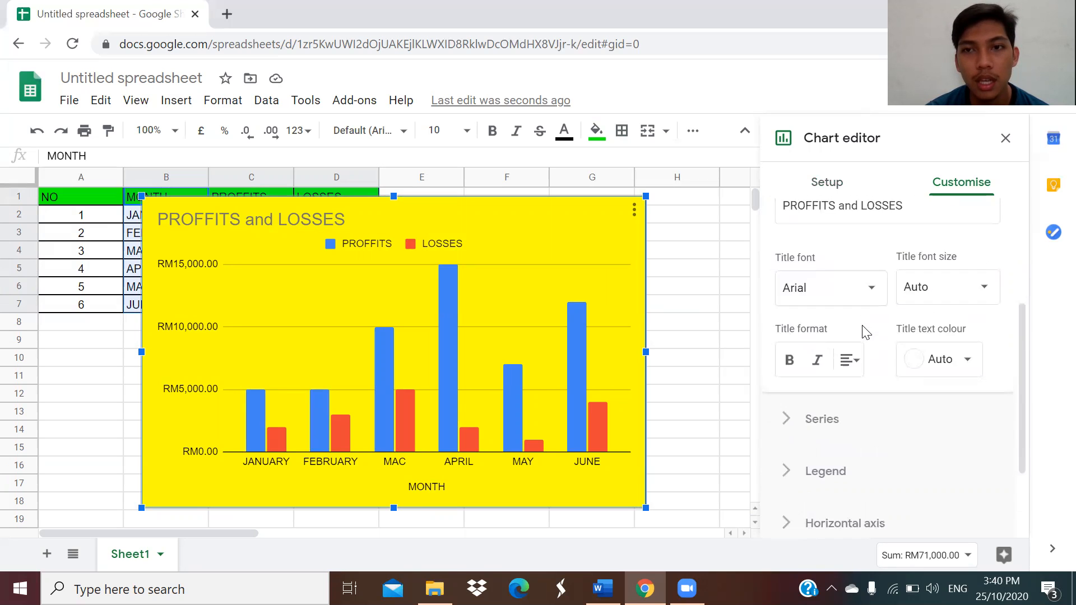
{"action": "scroll", "coordinate": [866, 332], "scroll_direction": "down", "scroll_amount": 2}
{"action": "scroll", "coordinate": [866, 332], "scroll_direction": "up", "scroll_amount": 2}
Step: Assign all of the chart's series to the right axis
{"action": "scroll", "coordinate": [866, 331], "scroll_direction": "down", "scroll_amount": 4}
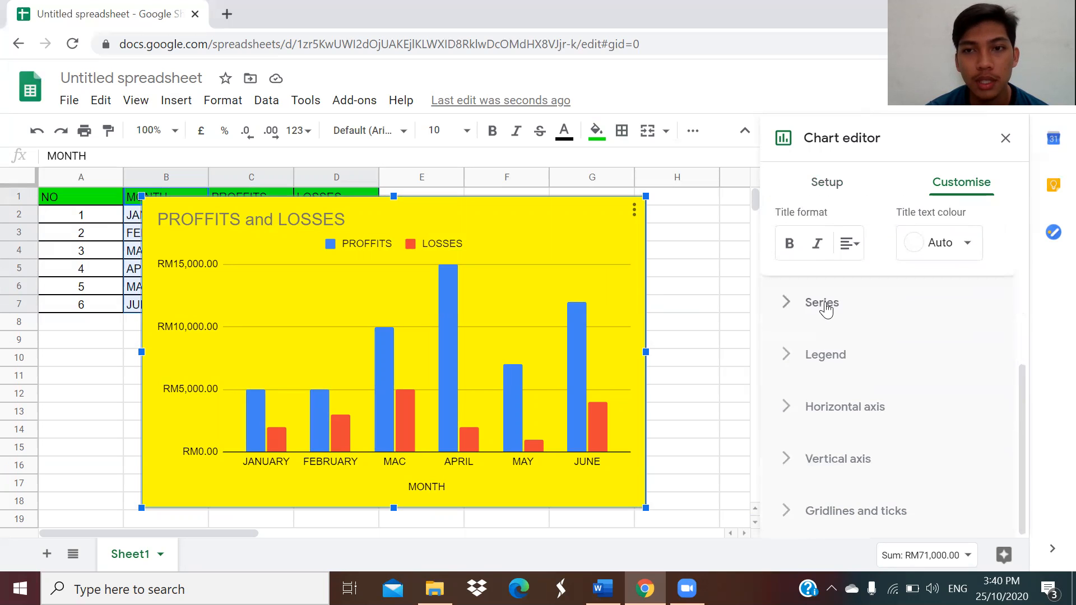
{"action": "left_click", "coordinate": [826, 306]}
{"action": "scroll", "coordinate": [826, 309], "scroll_direction": "down", "scroll_amount": 3}
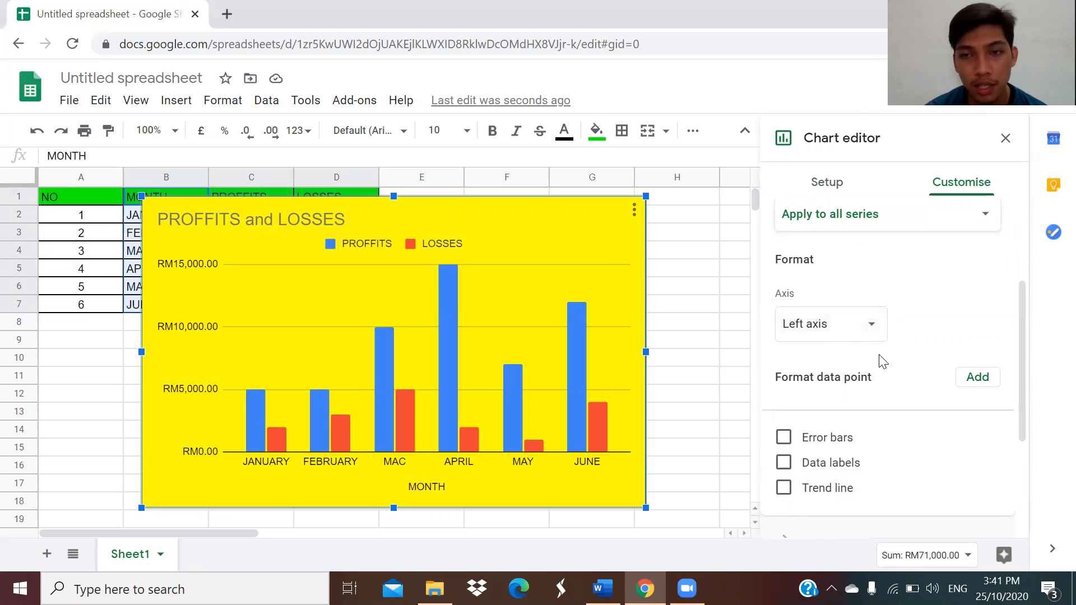
{"action": "left_click", "coordinate": [845, 323]}
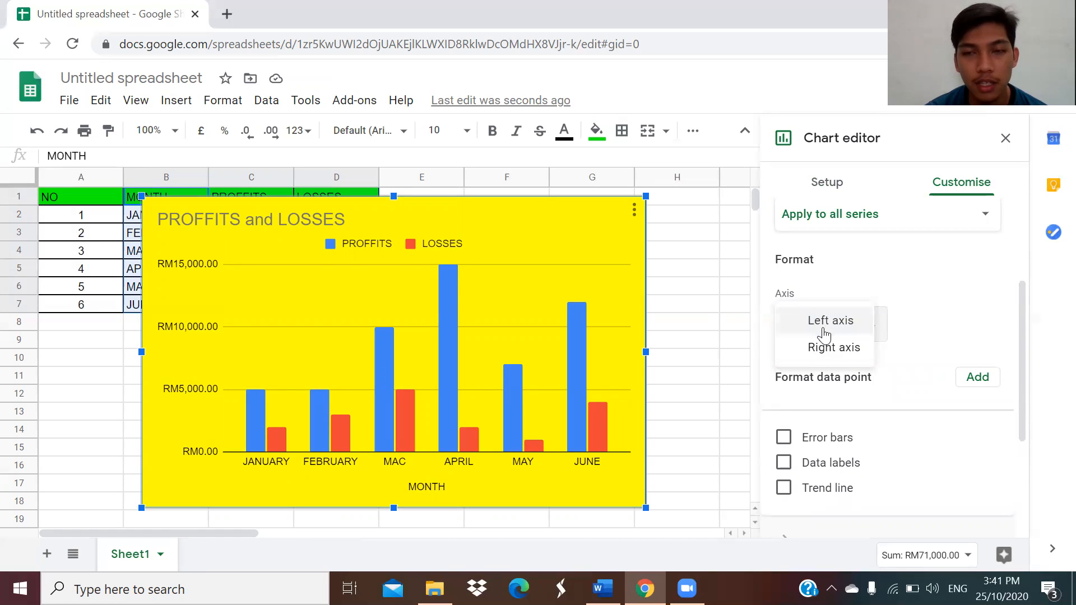
{"action": "left_click", "coordinate": [826, 348]}
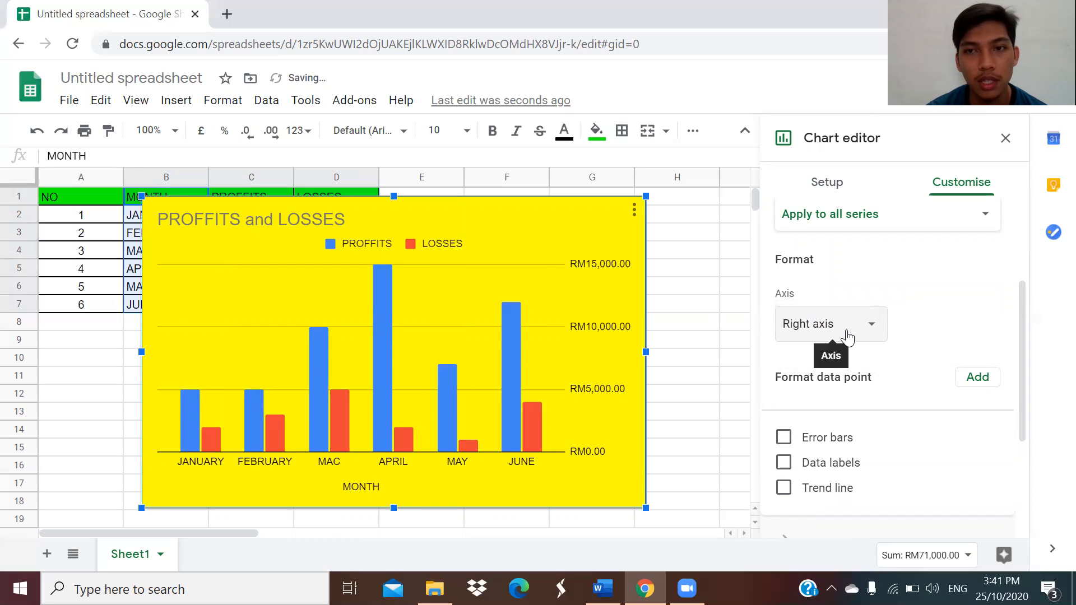
Step: Assign all of the chart's series to the left axis
{"action": "left_click", "coordinate": [844, 327]}
{"action": "left_click", "coordinate": [825, 298]}
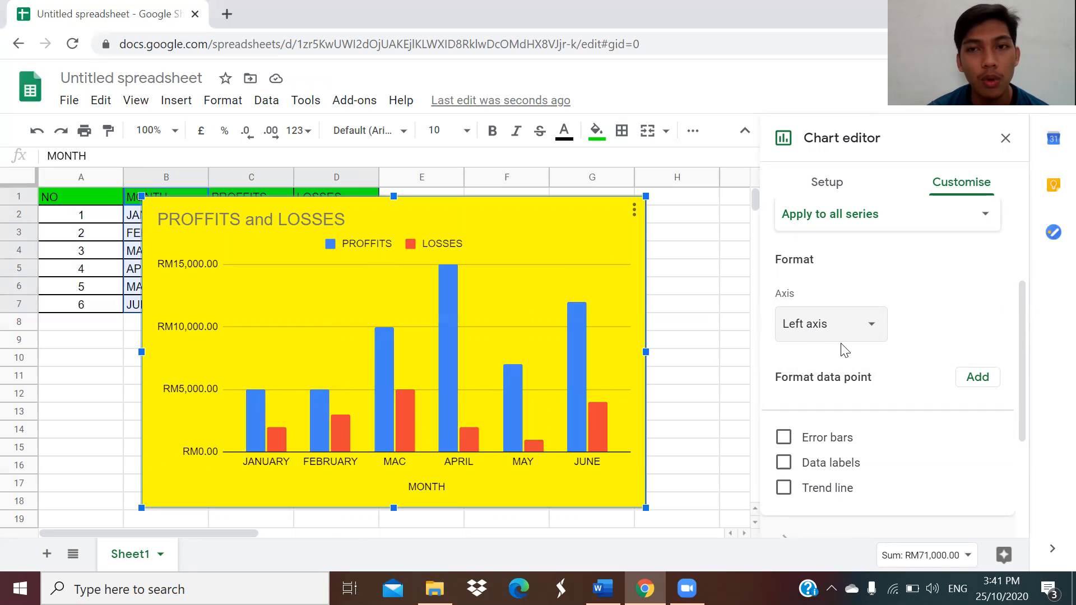
Step: Try the Error bars and Data labels options on all series, switching each one off again
{"action": "scroll", "coordinate": [848, 381], "scroll_direction": "down", "scroll_amount": 1}
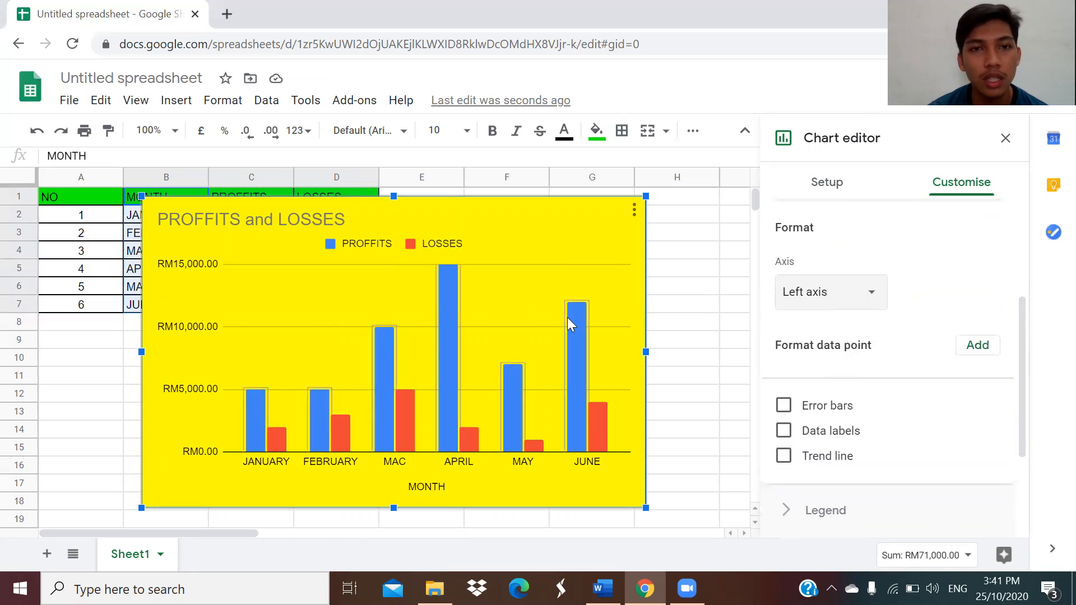
{"action": "scroll", "coordinate": [843, 390], "scroll_direction": "down", "scroll_amount": 1}
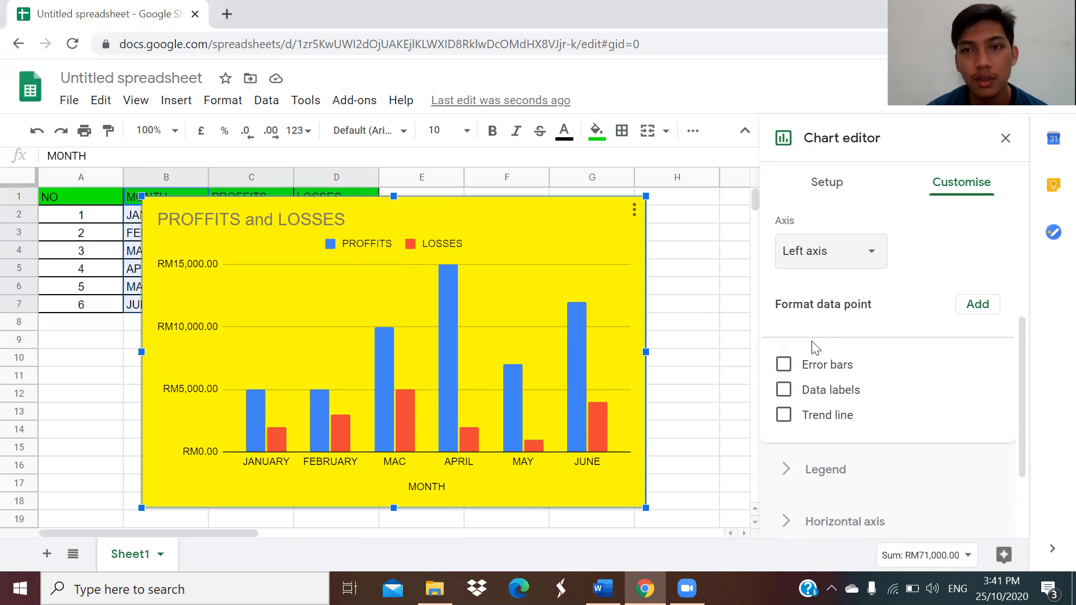
{"action": "scroll", "coordinate": [813, 350], "scroll_direction": "down", "scroll_amount": 1}
{"action": "left_click", "coordinate": [784, 309]}
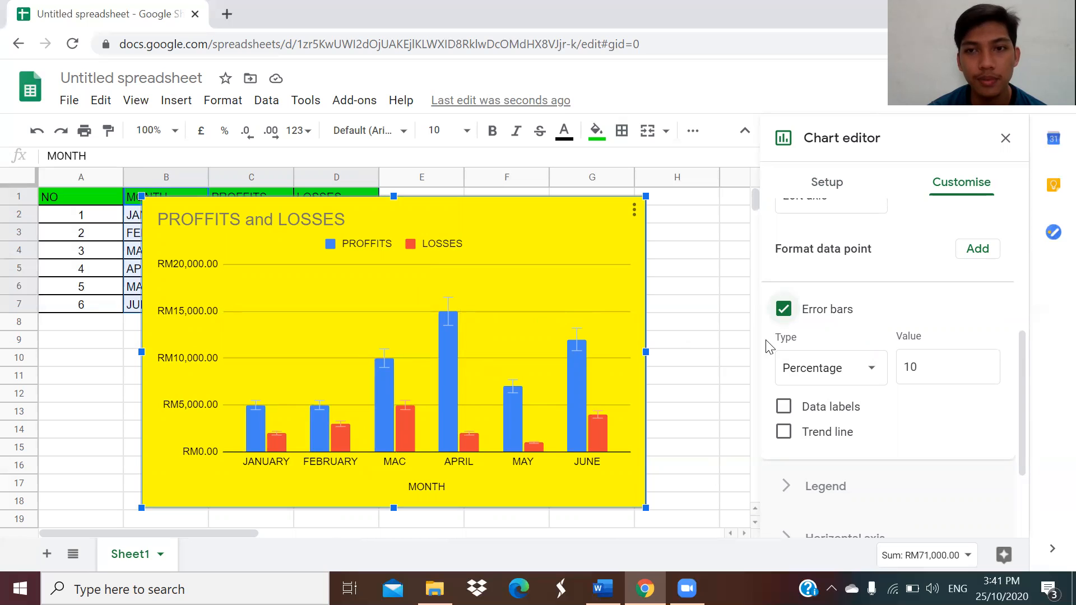
{"action": "left_click", "coordinate": [784, 309]}
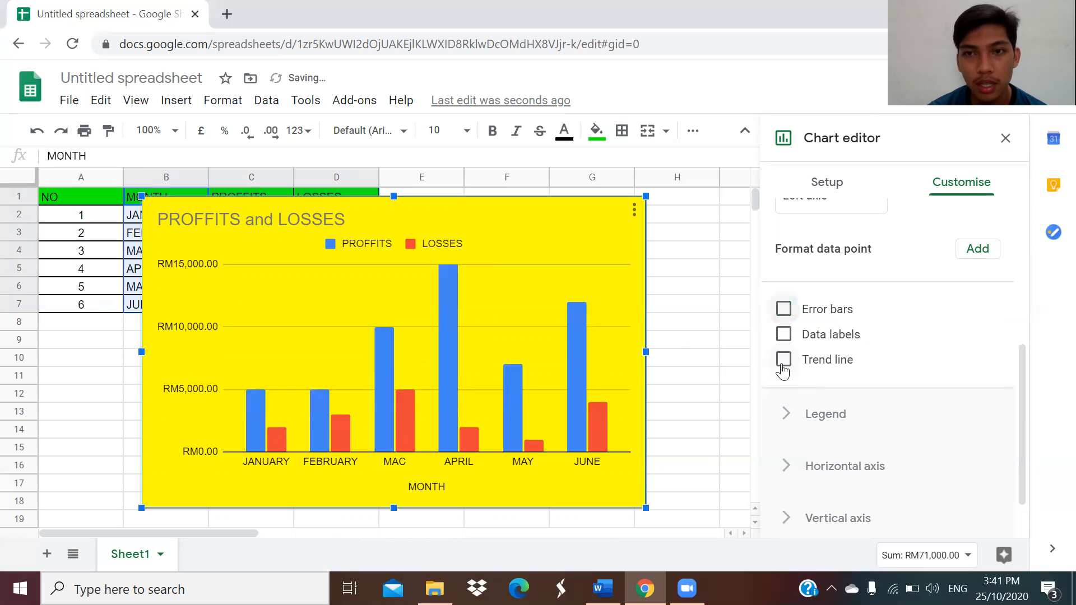
{"action": "left_click", "coordinate": [784, 334]}
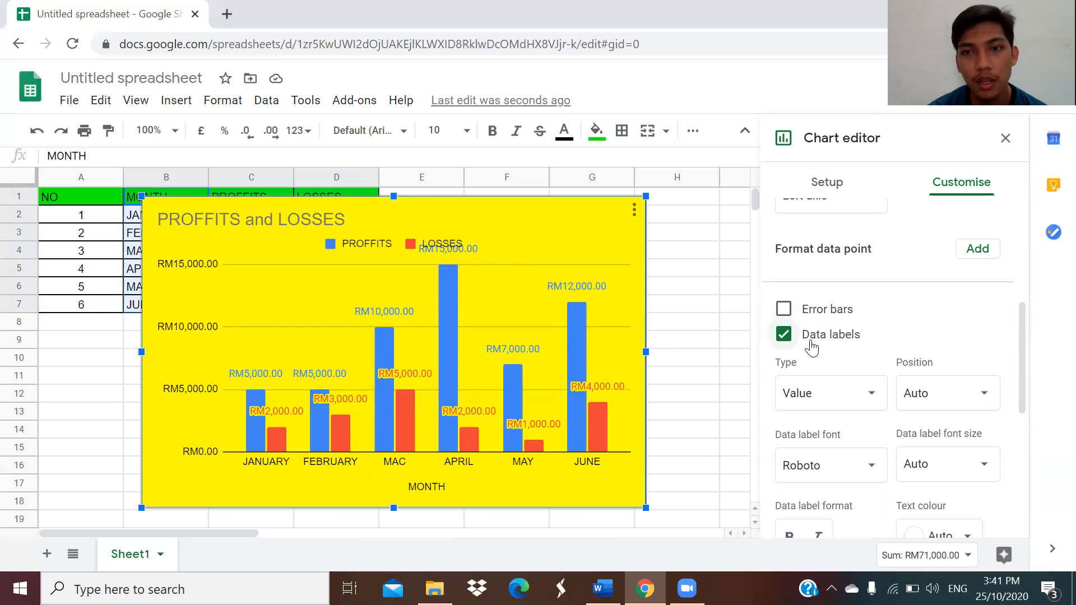
{"action": "left_click", "coordinate": [783, 335]}
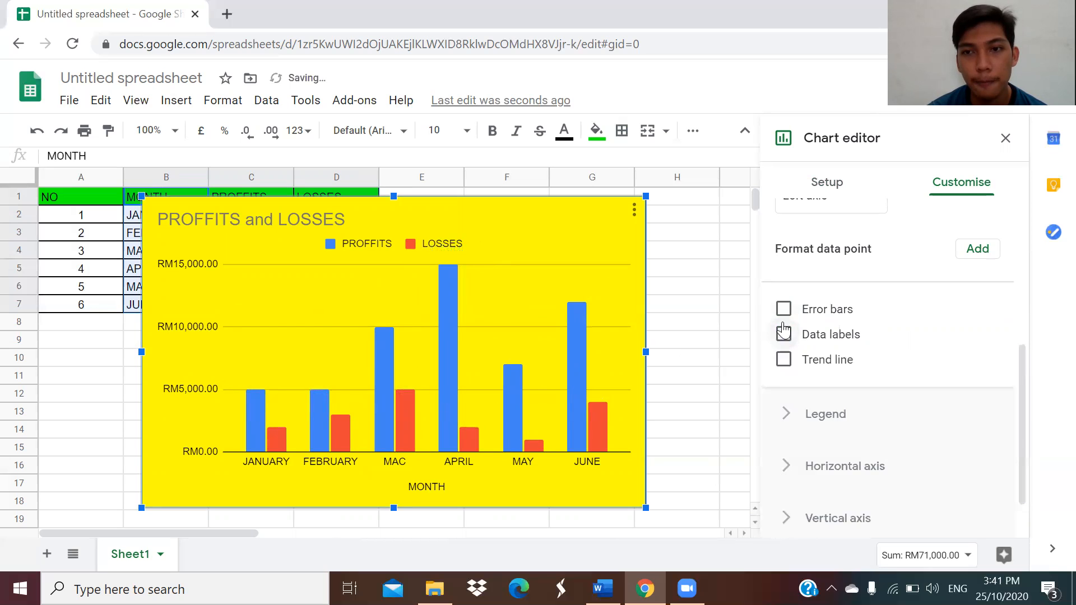
Step: Try adding a linear trend line to all series and remove it again
{"action": "scroll", "coordinate": [784, 319], "scroll_direction": "down", "scroll_amount": 1}
{"action": "left_click", "coordinate": [783, 301]}
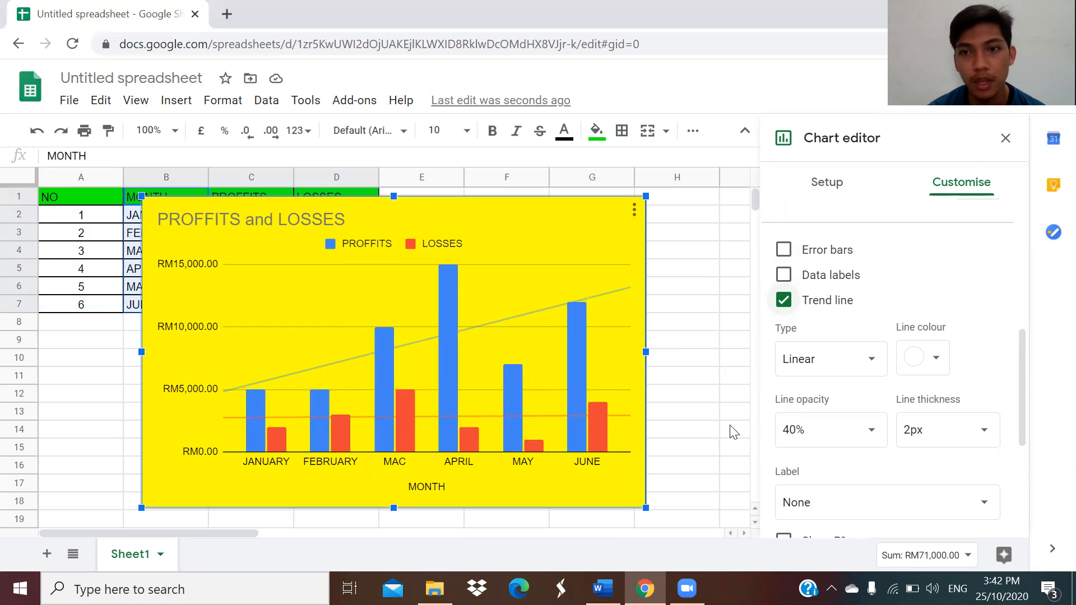
{"action": "scroll", "coordinate": [734, 432], "scroll_direction": "down", "scroll_amount": 1}
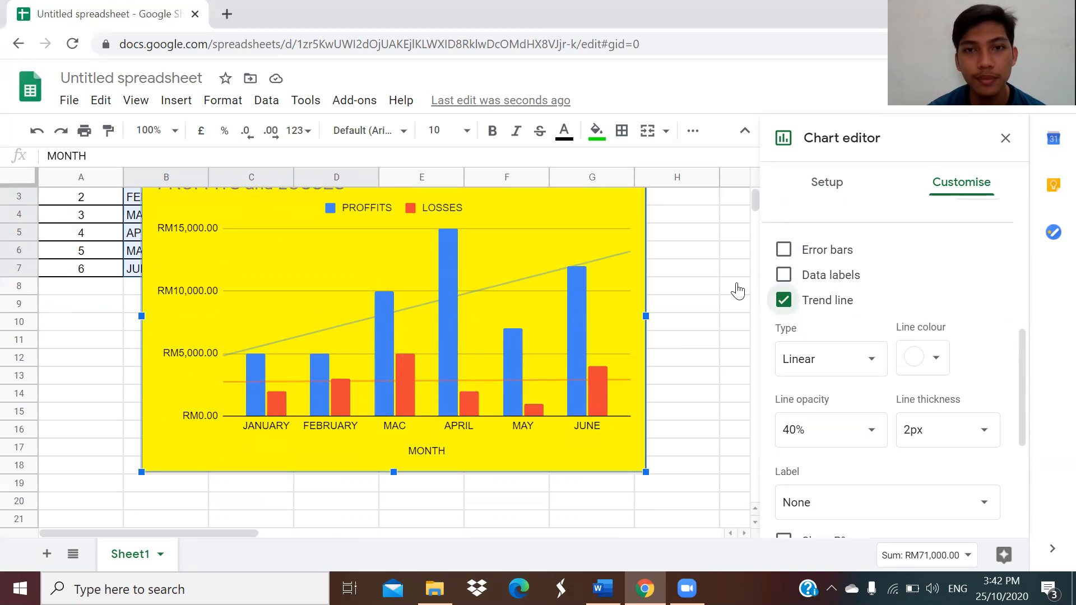
{"action": "key", "text": "ctrl+z"}
{"action": "scroll", "coordinate": [704, 288], "scroll_direction": "up", "scroll_amount": 1}
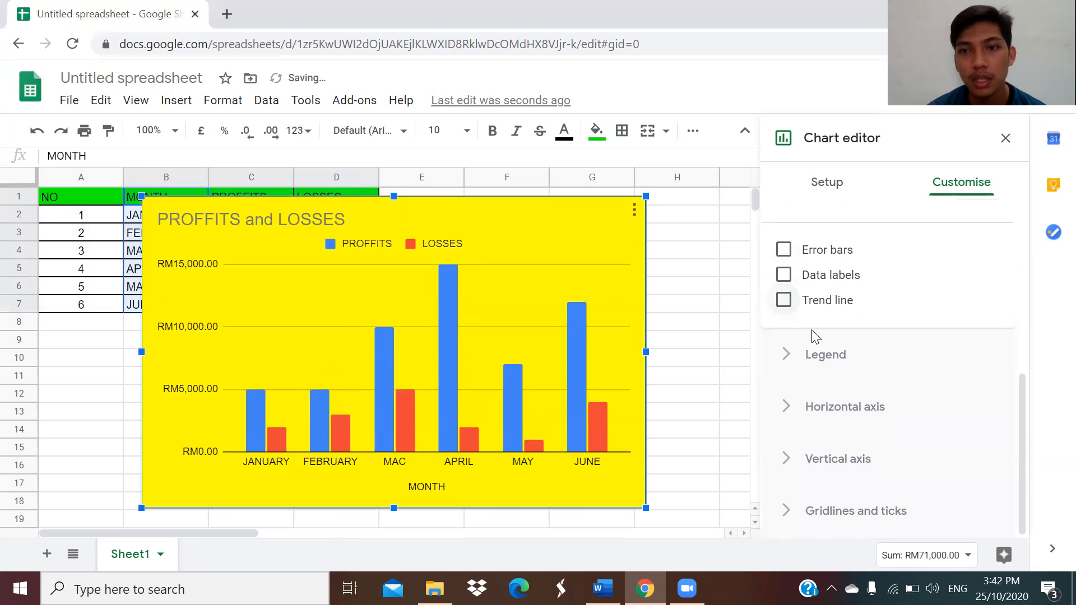
Step: Examine the legend's position, font, size, format and text colour options without changing them
{"action": "left_click", "coordinate": [825, 355]}
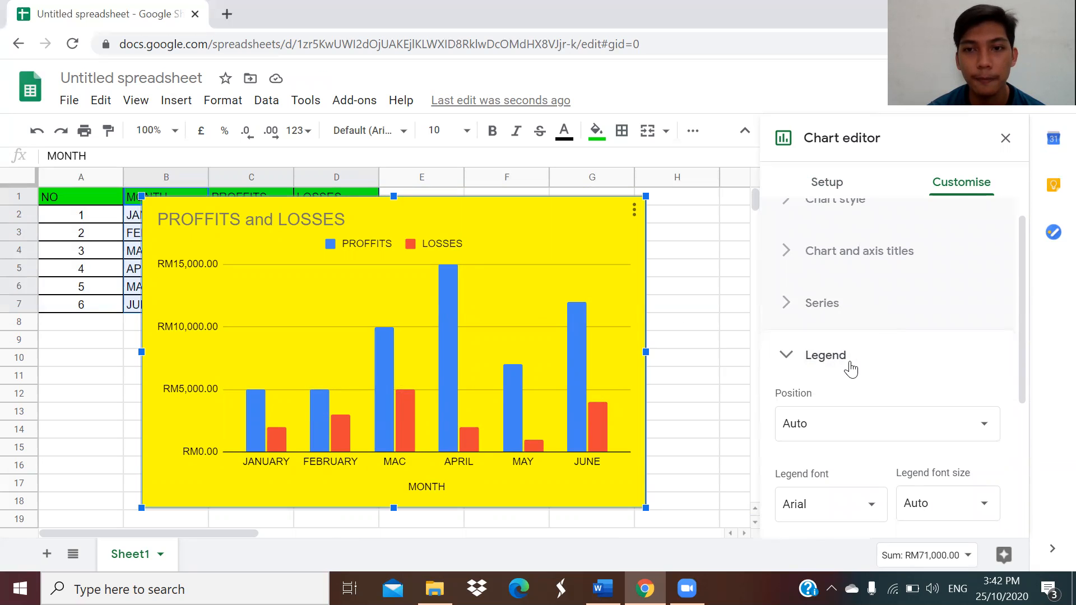
{"action": "scroll", "coordinate": [852, 368], "scroll_direction": "down", "scroll_amount": 2}
{"action": "scroll", "coordinate": [852, 367], "scroll_direction": "down", "scroll_amount": 1}
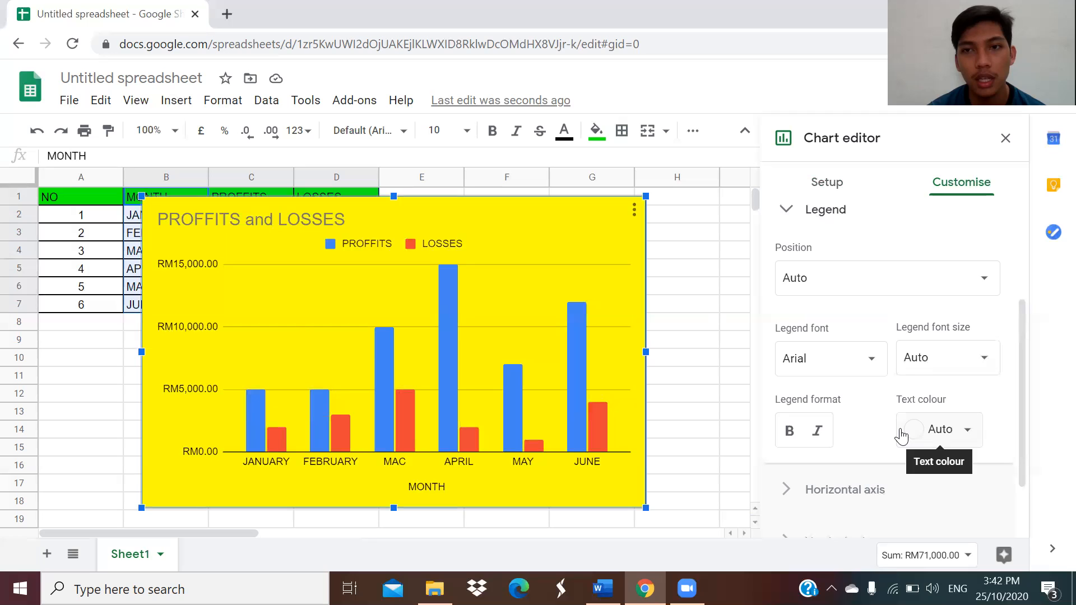
{"action": "scroll", "coordinate": [901, 436], "scroll_direction": "up", "scroll_amount": 2}
{"action": "scroll", "coordinate": [901, 436], "scroll_direction": "up", "scroll_amount": 2}
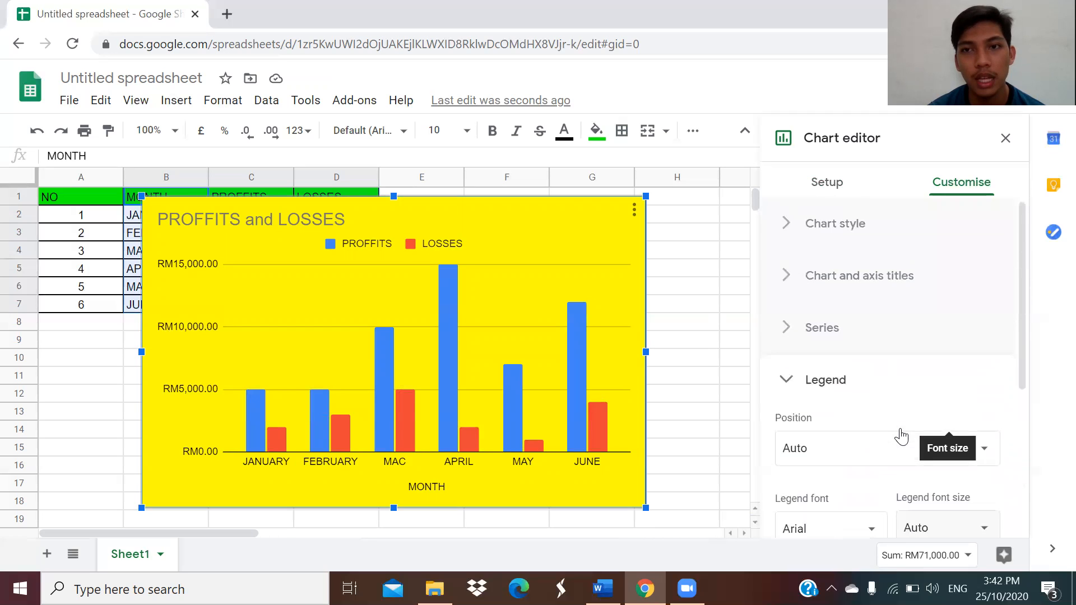
Step: Make the month labels on the chart's horizontal axis bold
{"action": "scroll", "coordinate": [904, 436], "scroll_direction": "down", "scroll_amount": 5}
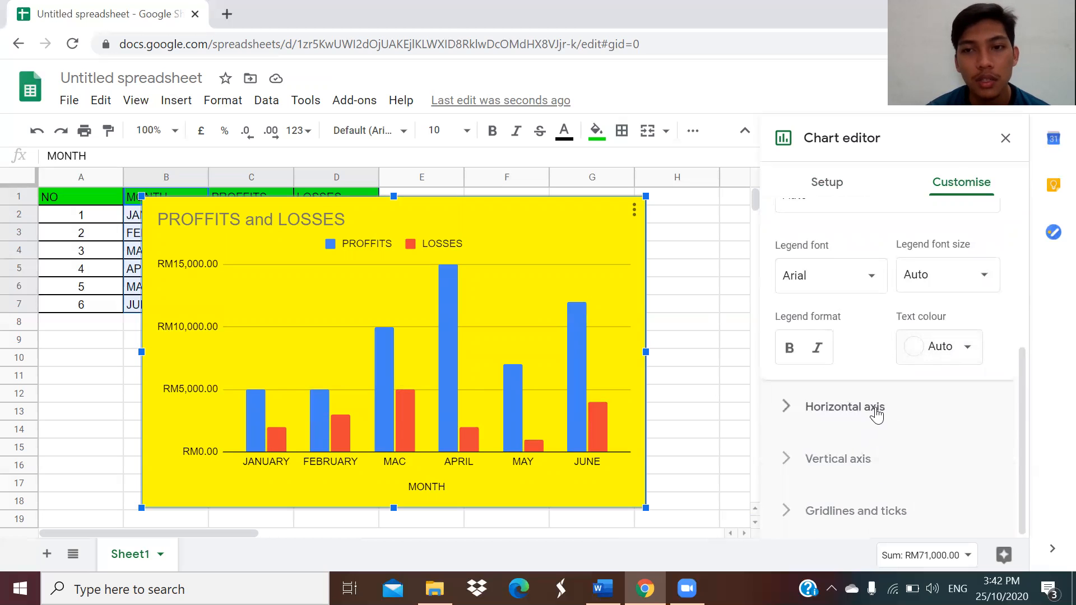
{"action": "left_click", "coordinate": [877, 412]}
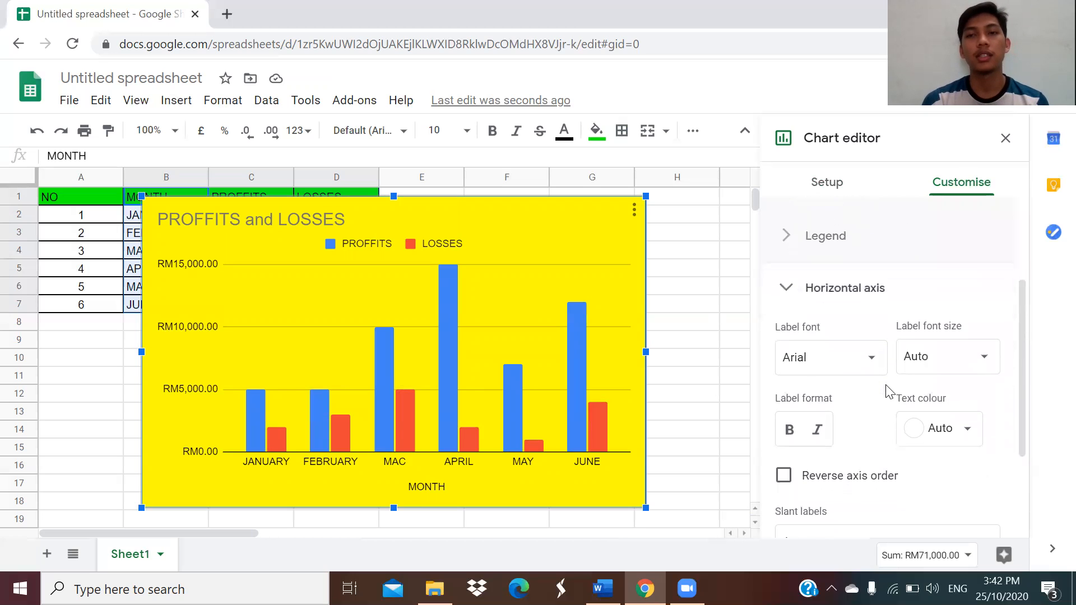
{"action": "scroll", "coordinate": [890, 392], "scroll_direction": "down", "scroll_amount": 1}
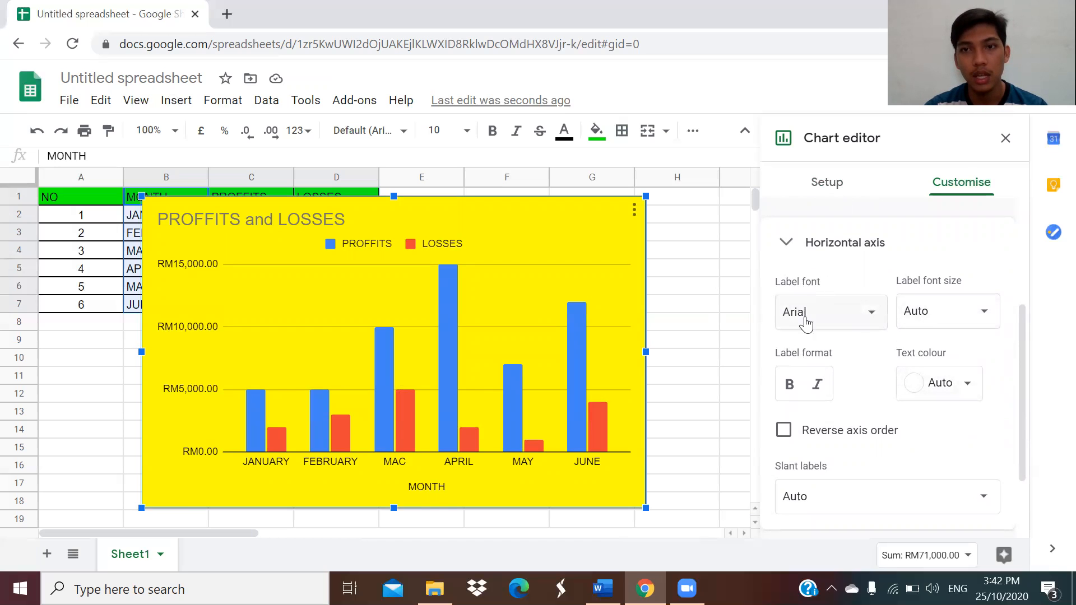
{"action": "scroll", "coordinate": [823, 409], "scroll_direction": "up", "scroll_amount": 1}
{"action": "scroll", "coordinate": [824, 409], "scroll_direction": "down", "scroll_amount": 1}
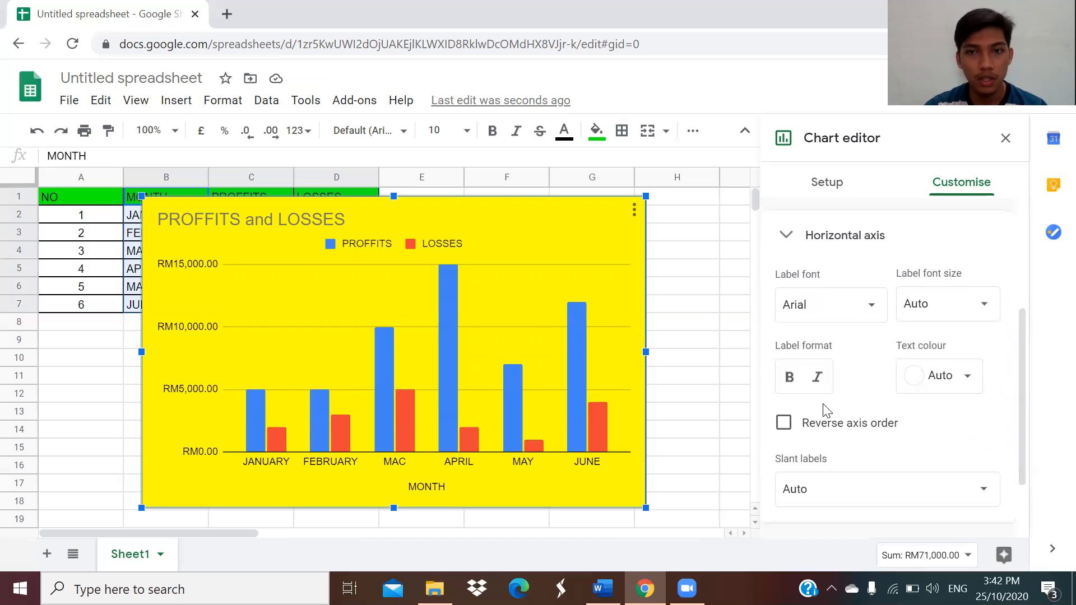
{"action": "left_click", "coordinate": [791, 379]}
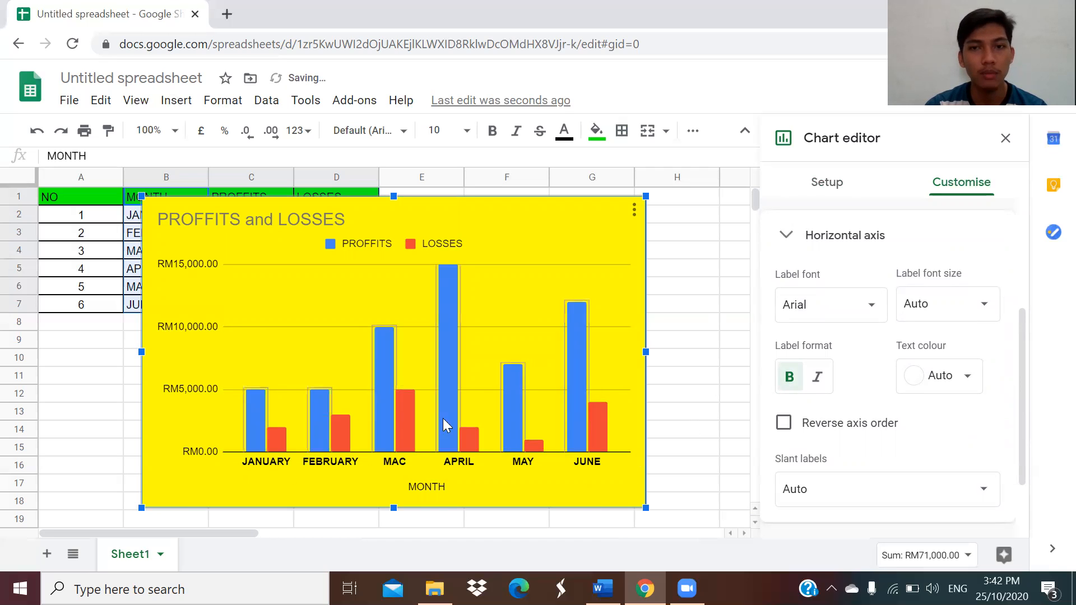
Step: Make the amount labels on the chart's vertical axis italic
{"action": "scroll", "coordinate": [870, 416], "scroll_direction": "down", "scroll_amount": 2}
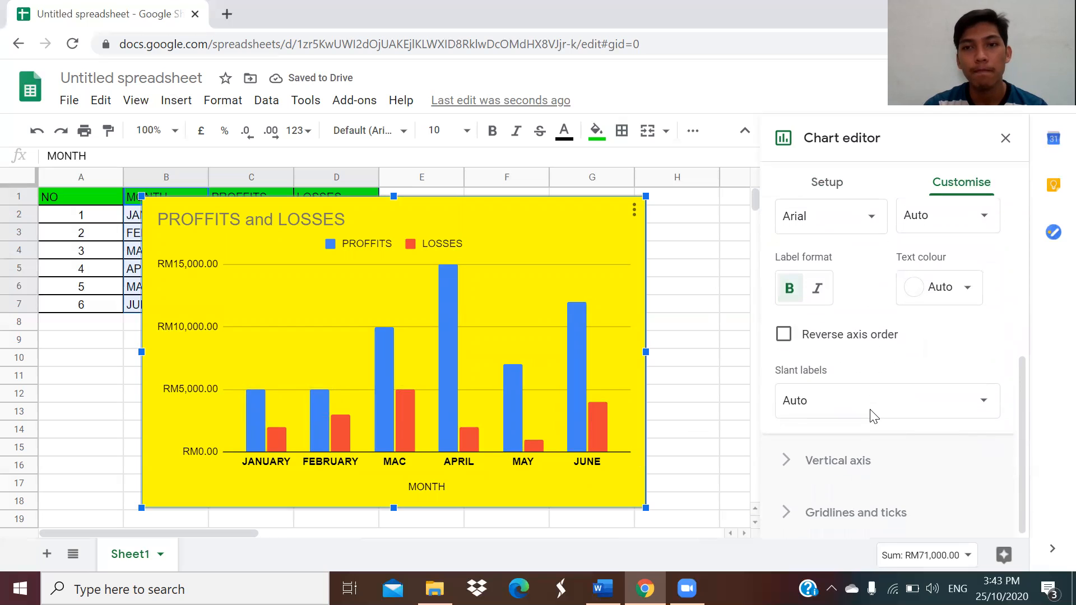
{"action": "left_click", "coordinate": [859, 465]}
{"action": "scroll", "coordinate": [860, 464], "scroll_direction": "down", "scroll_amount": 4}
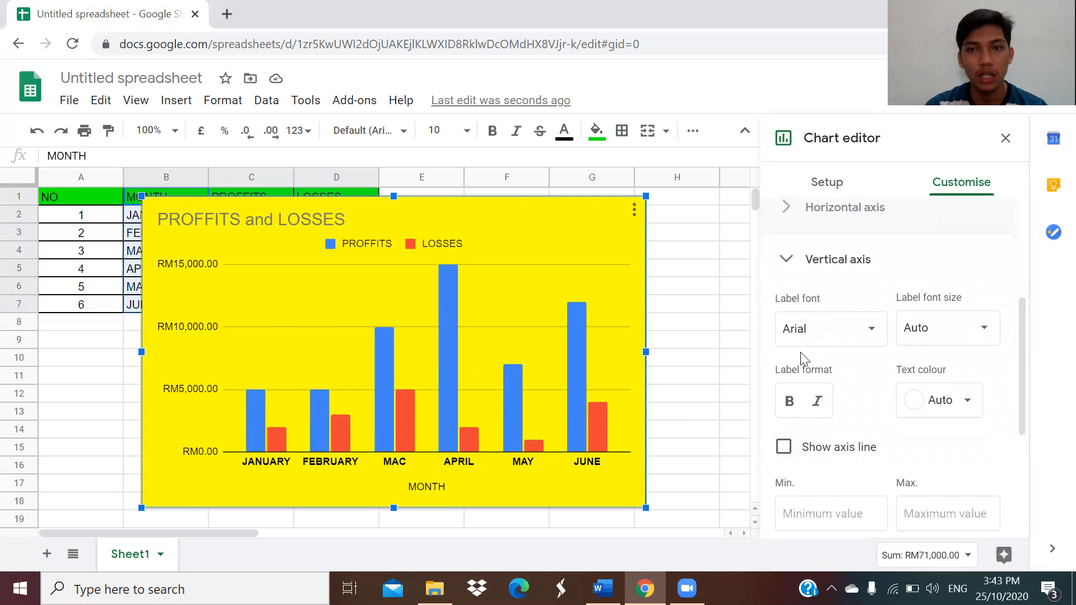
{"action": "left_click", "coordinate": [817, 408]}
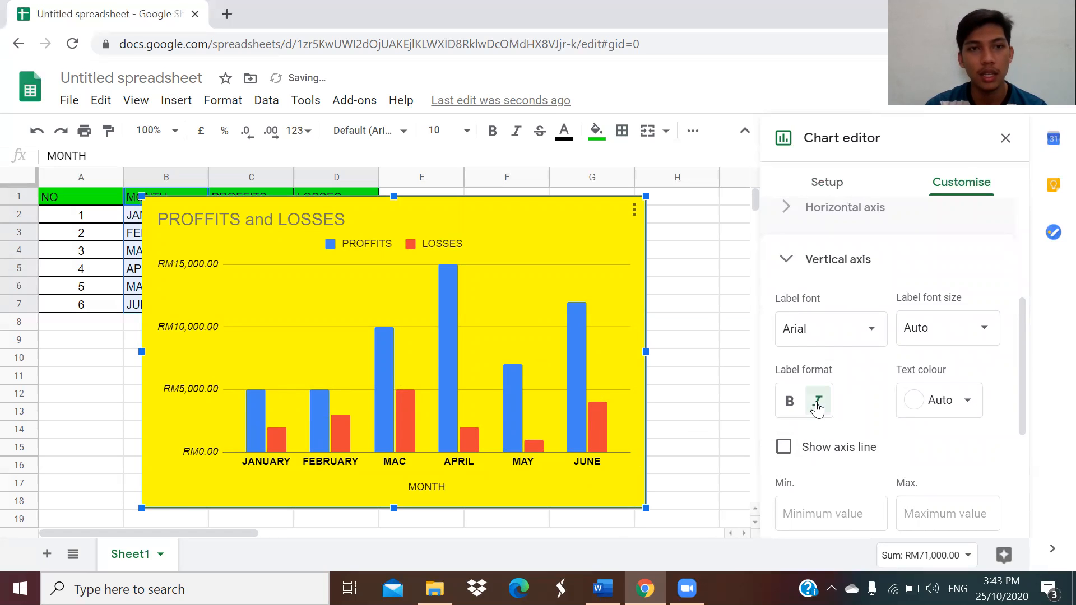
Step: Examine the vertical axis's range, number format and scale factor choices, leaving the scale factor at Default
{"action": "scroll", "coordinate": [994, 384], "scroll_direction": "down", "scroll_amount": 2}
{"action": "scroll", "coordinate": [994, 378], "scroll_direction": "down", "scroll_amount": 1}
{"action": "scroll", "coordinate": [830, 321], "scroll_direction": "down", "scroll_amount": 1}
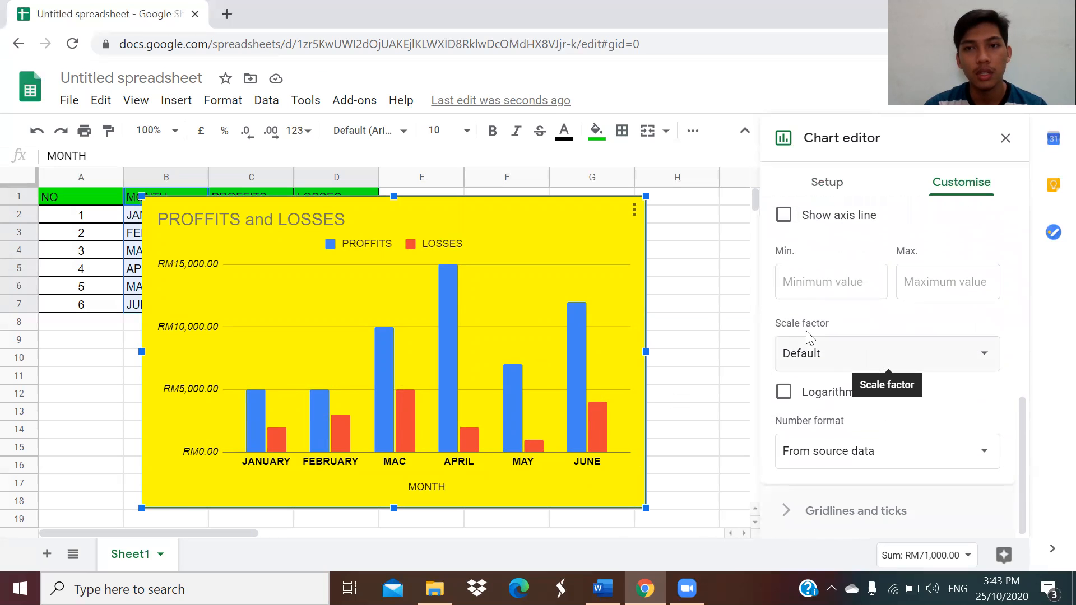
{"action": "left_click", "coordinate": [870, 365]}
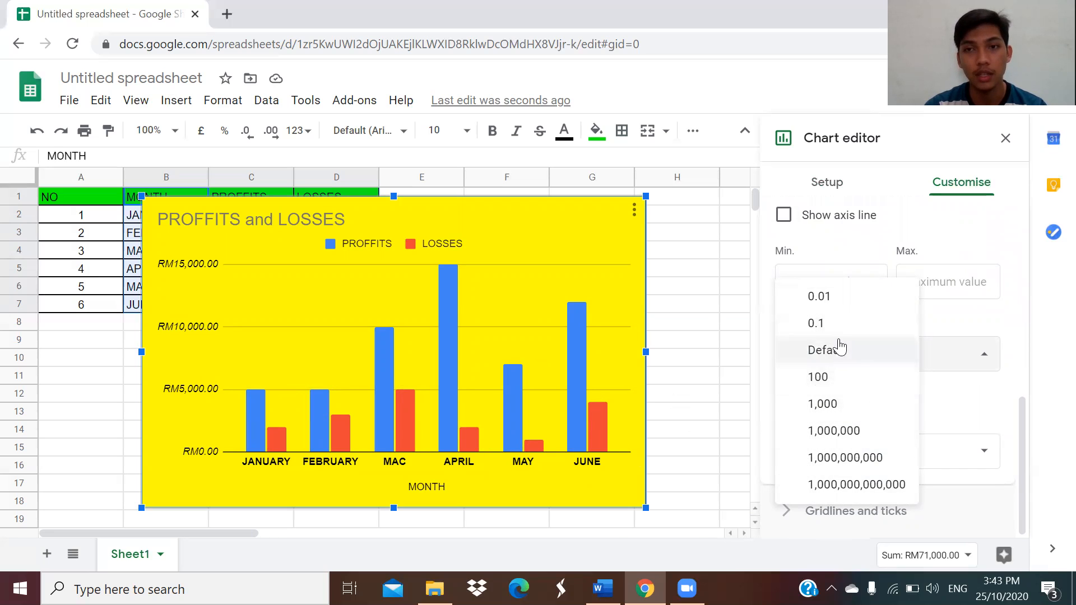
{"action": "left_click", "coordinate": [872, 352]}
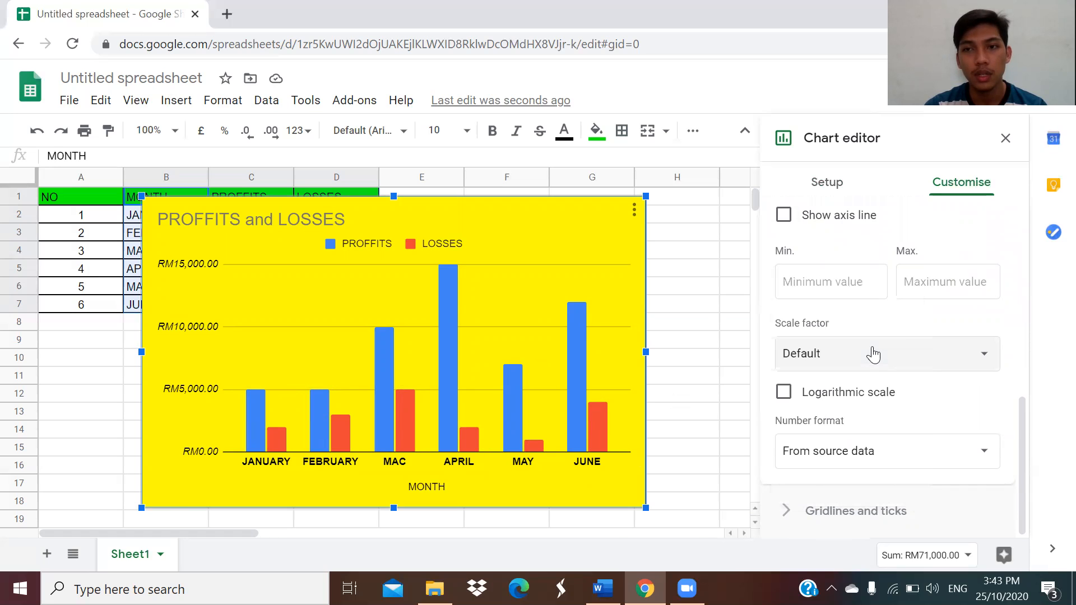
{"action": "left_click", "coordinate": [874, 354]}
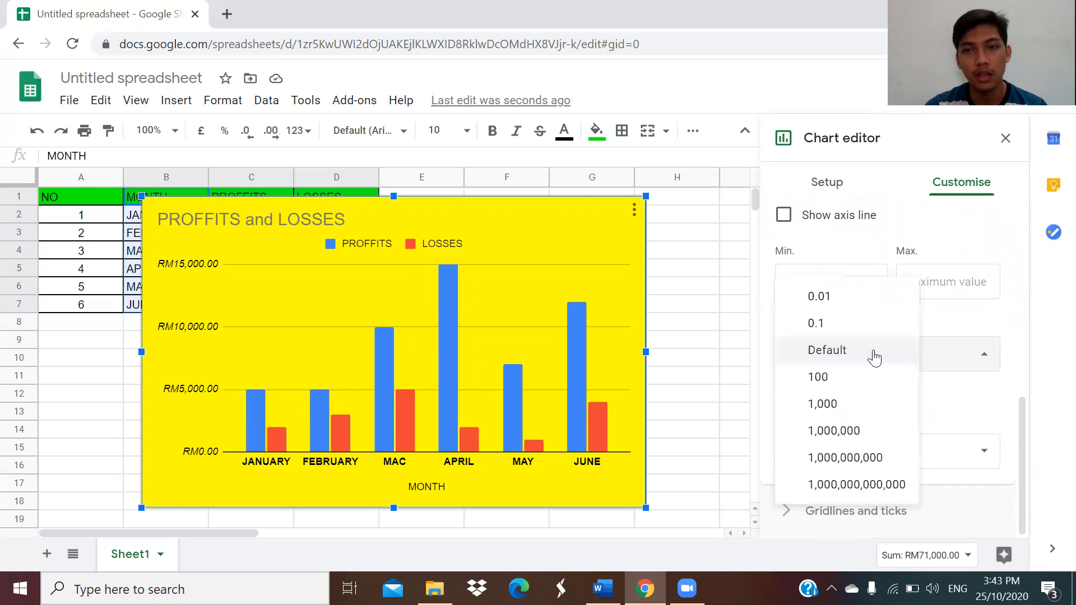
{"action": "left_click", "coordinate": [873, 354]}
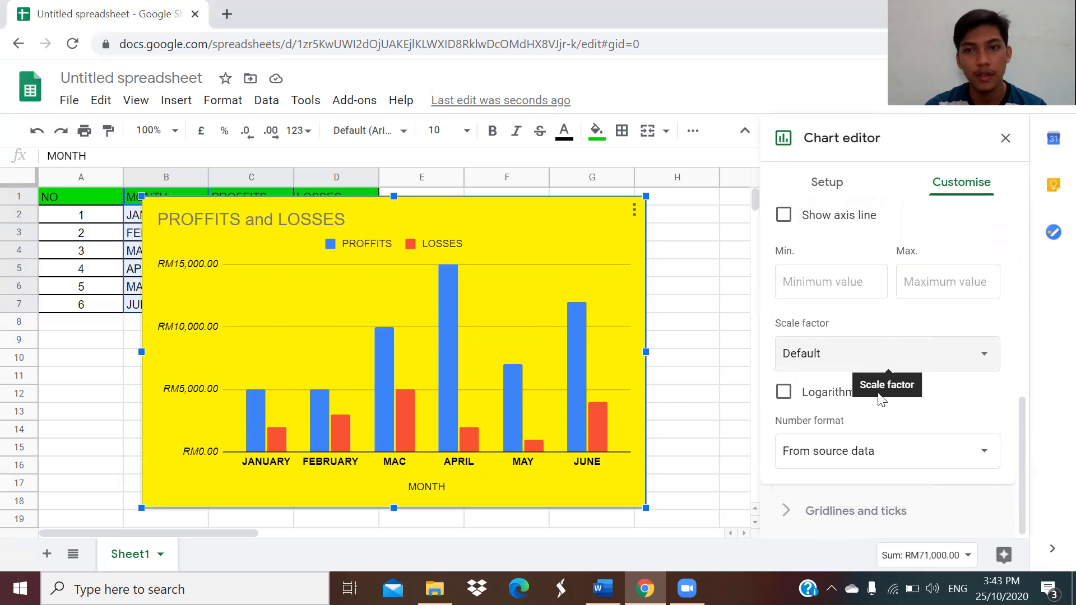
Step: Try switching the major gridlines of the vertical axis off and back on in the gridline options
{"action": "left_click", "coordinate": [844, 526]}
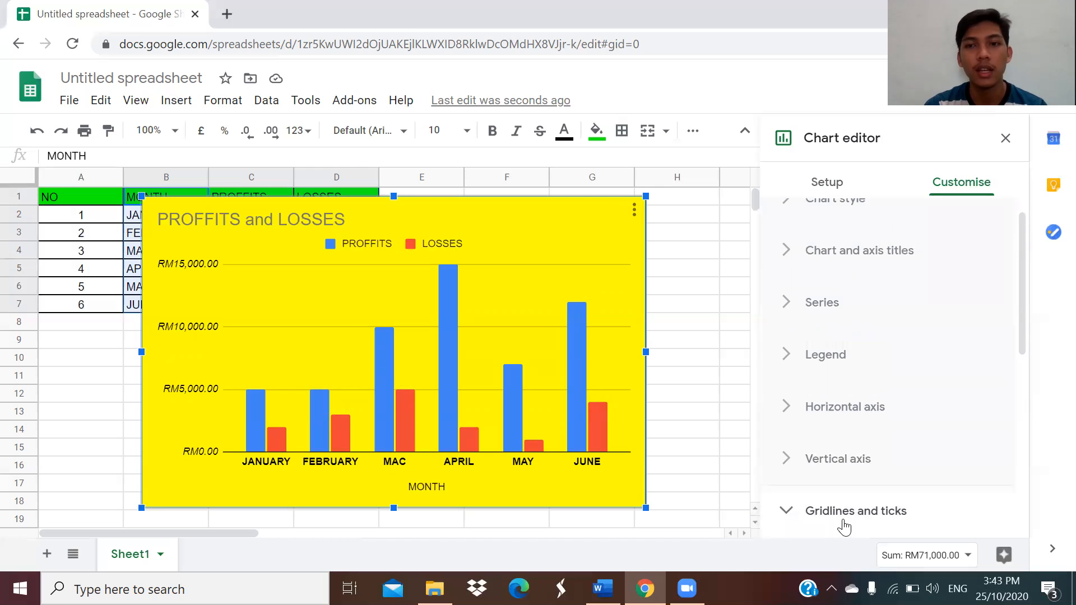
{"action": "scroll", "coordinate": [846, 527], "scroll_direction": "down", "scroll_amount": 3}
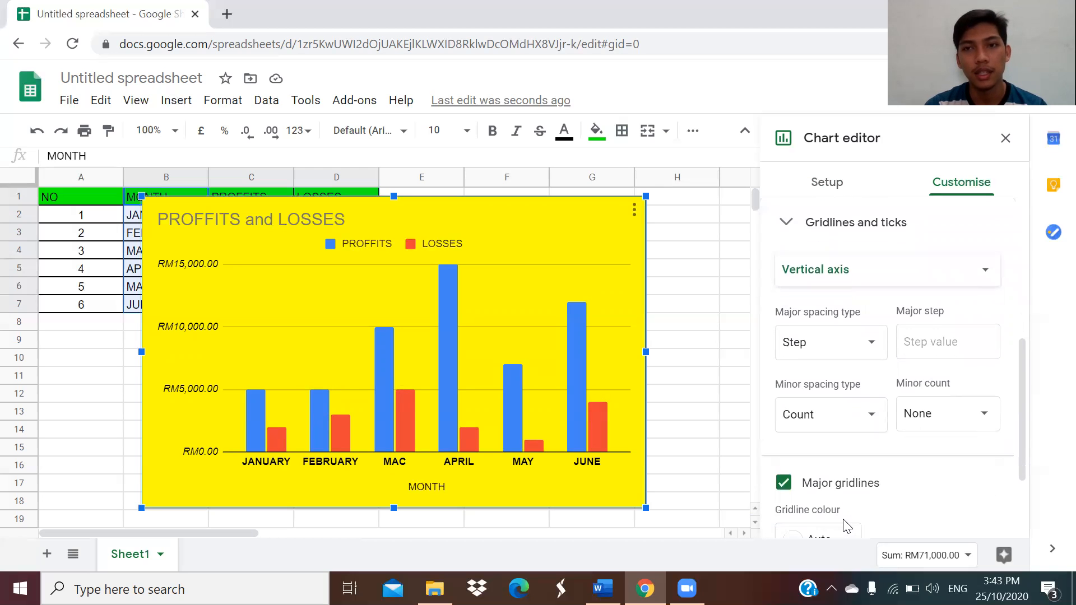
{"action": "scroll", "coordinate": [846, 526], "scroll_direction": "up", "scroll_amount": 1}
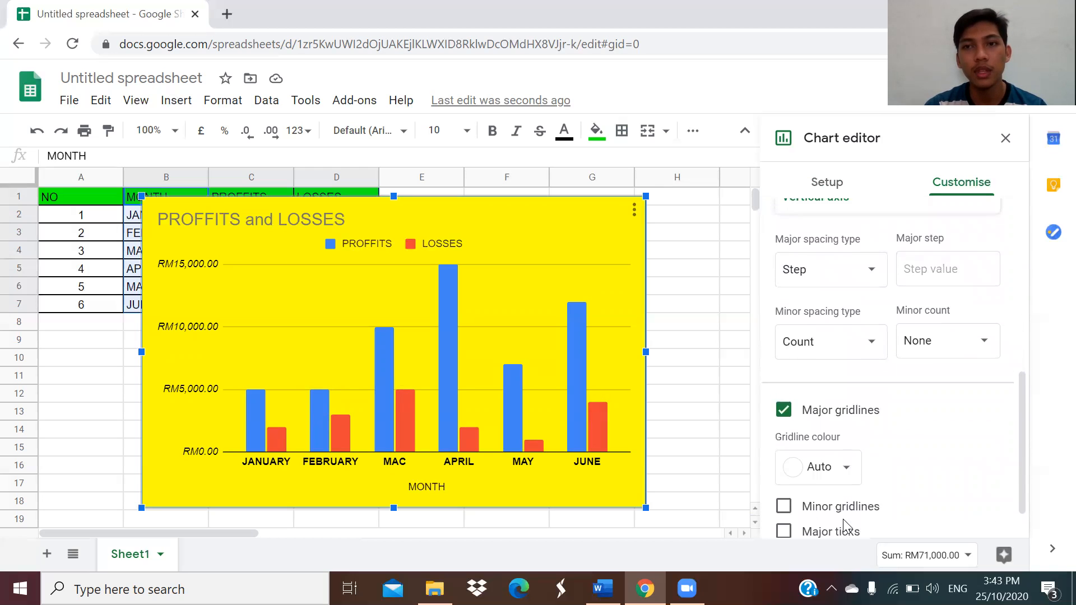
{"action": "scroll", "coordinate": [844, 527], "scroll_direction": "down", "scroll_amount": 1}
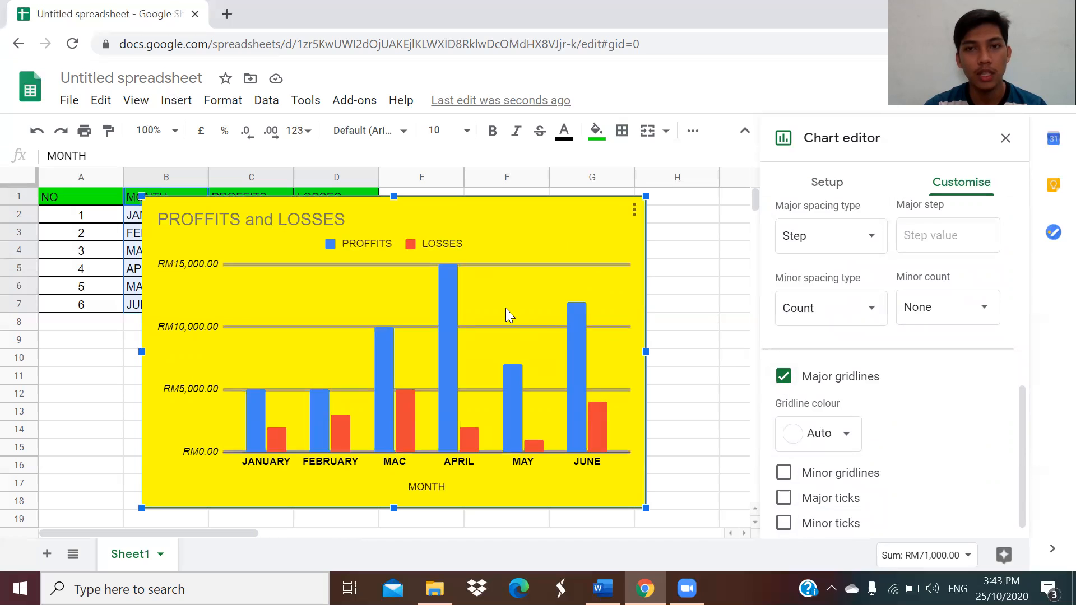
{"action": "left_click", "coordinate": [783, 385]}
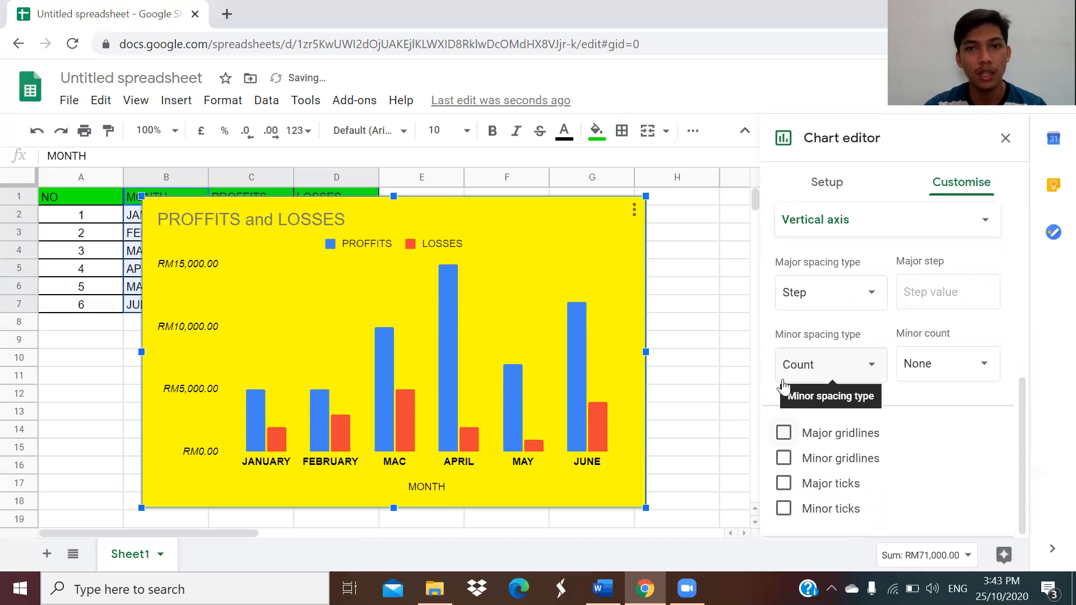
{"action": "left_click", "coordinate": [779, 437]}
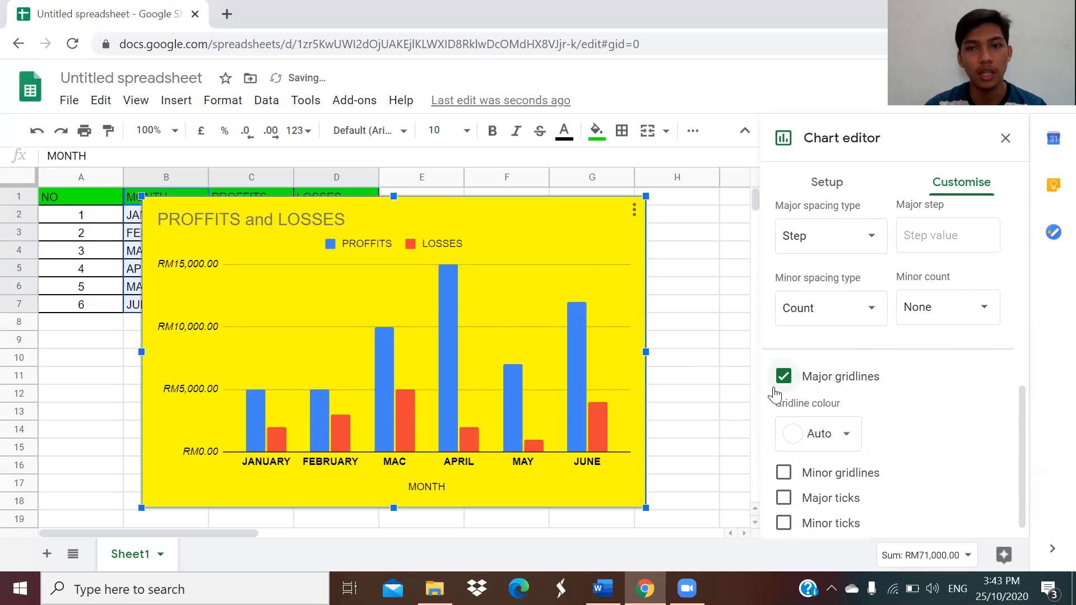
Step: Turn on minor gridlines for the chart's vertical axis
{"action": "scroll", "coordinate": [775, 390], "scroll_direction": "down", "scroll_amount": 1}
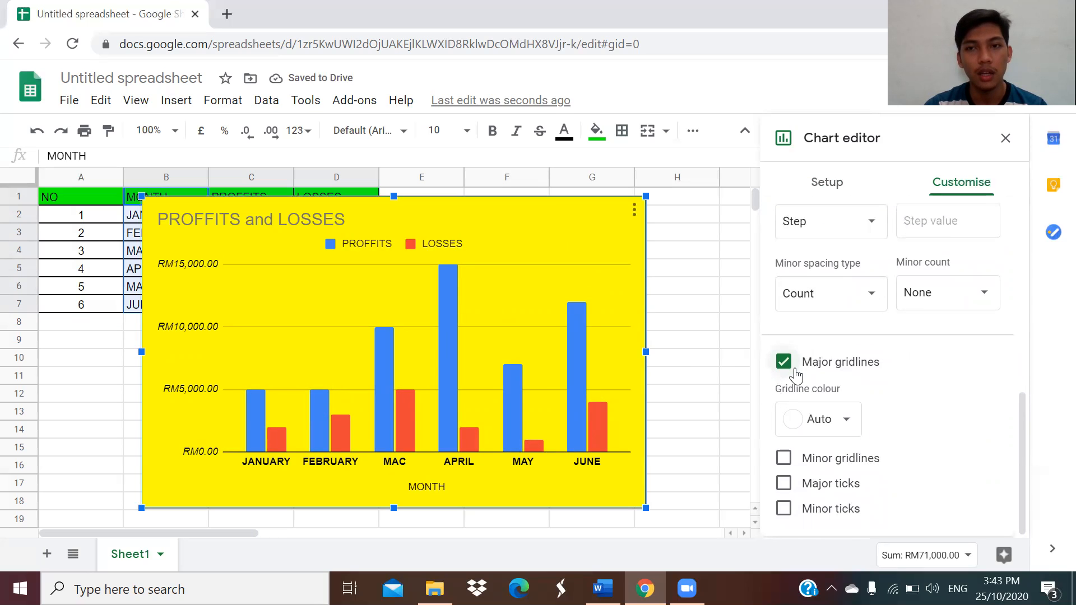
{"action": "left_click", "coordinate": [783, 459]}
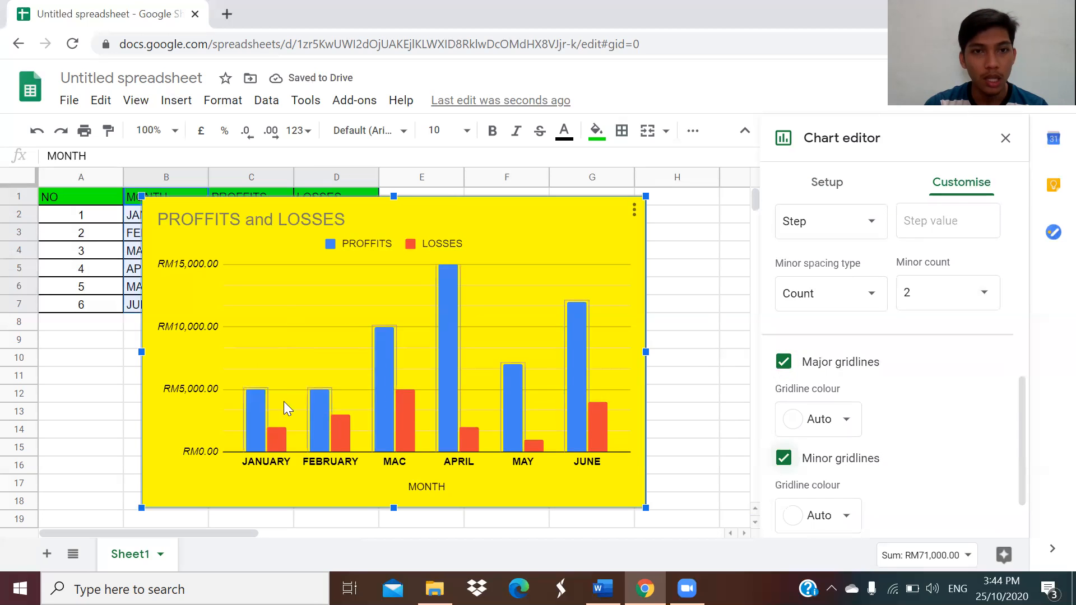
{"action": "scroll", "coordinate": [895, 489], "scroll_direction": "down", "scroll_amount": 2}
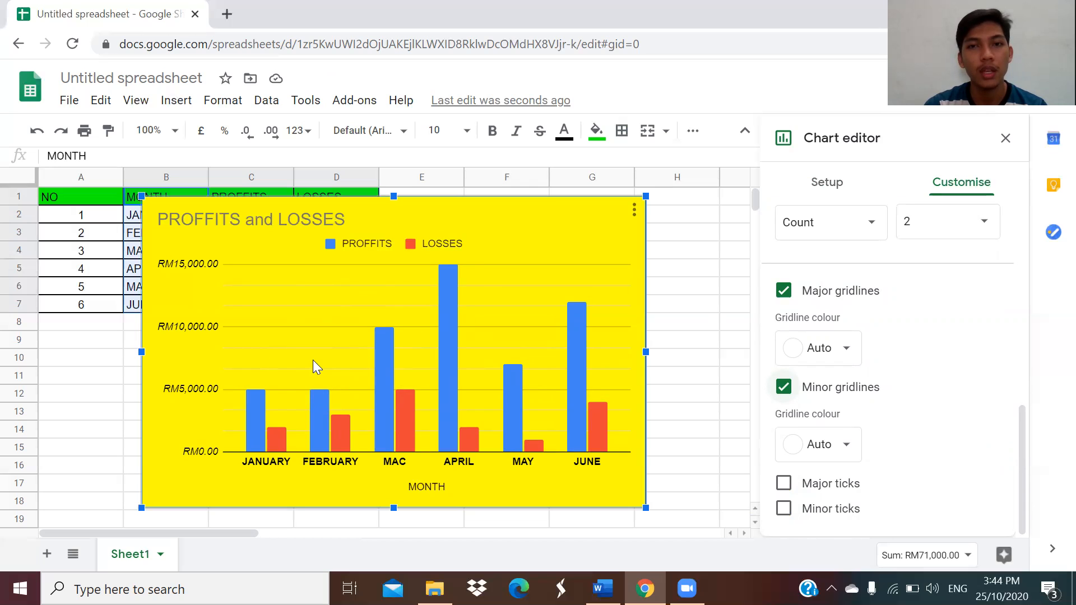
Step: Turn off the minor gridlines for the chart's vertical axis
{"action": "left_click", "coordinate": [784, 388]}
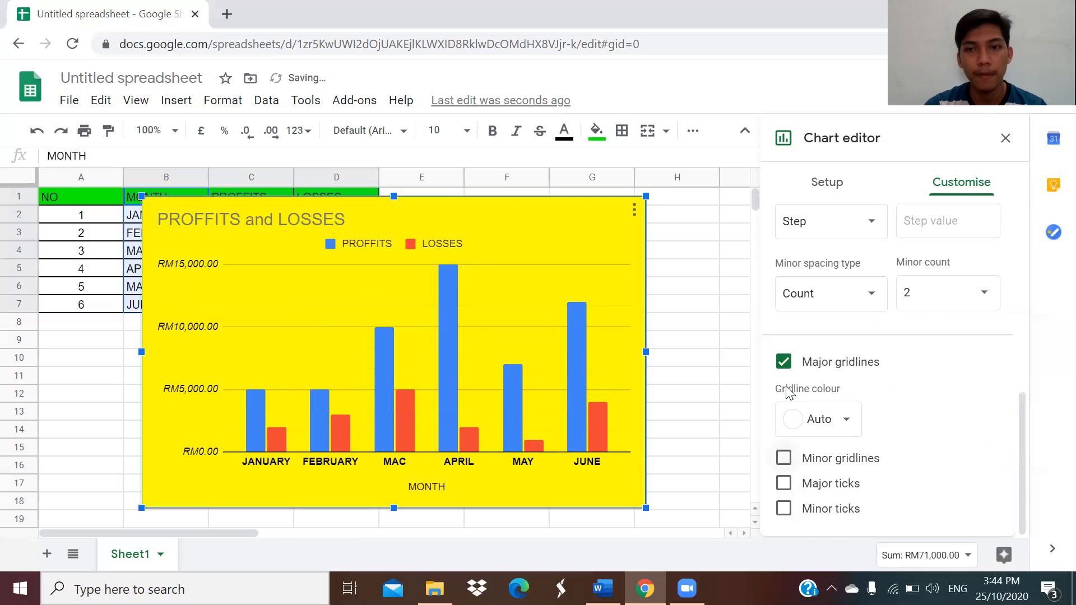
Step: Try major ticks and minor ticks on the chart's vertical axis, and switch both off again
{"action": "left_click", "coordinate": [784, 484]}
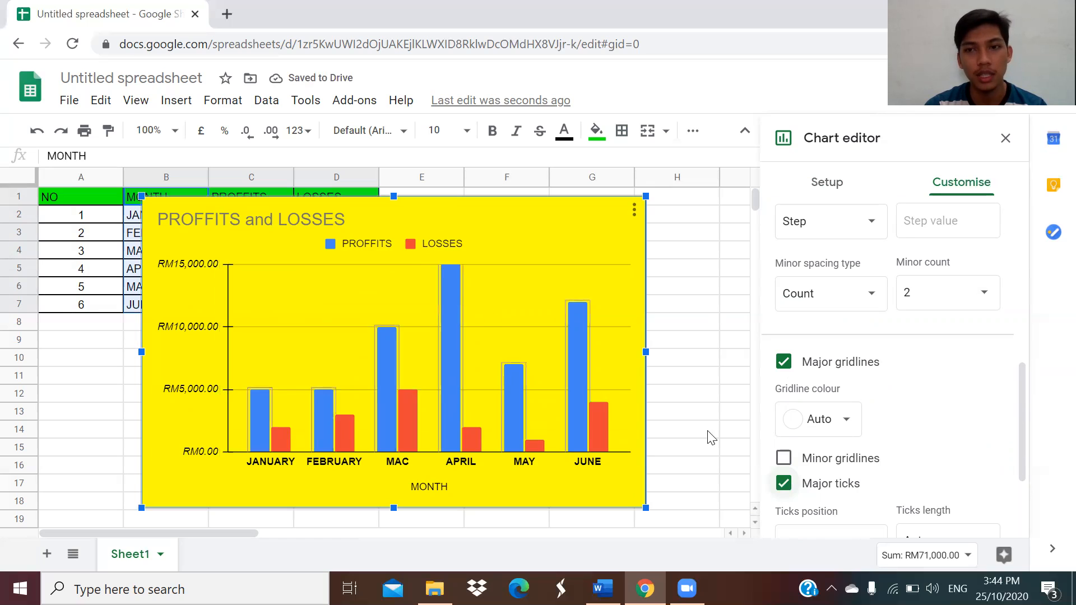
{"action": "scroll", "coordinate": [916, 436], "scroll_direction": "down", "scroll_amount": 3}
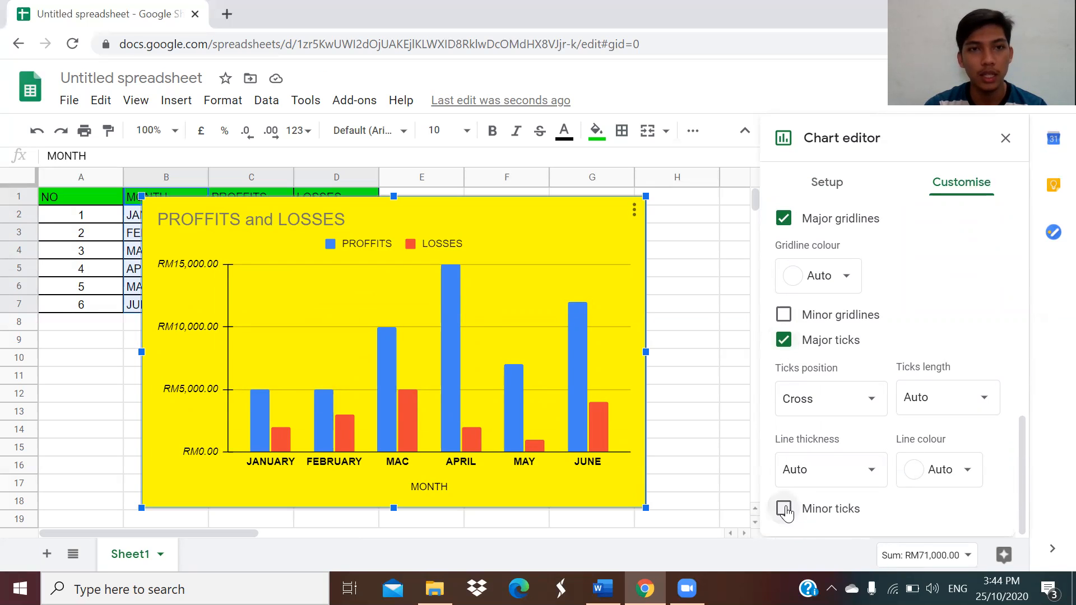
{"action": "left_click", "coordinate": [784, 509]}
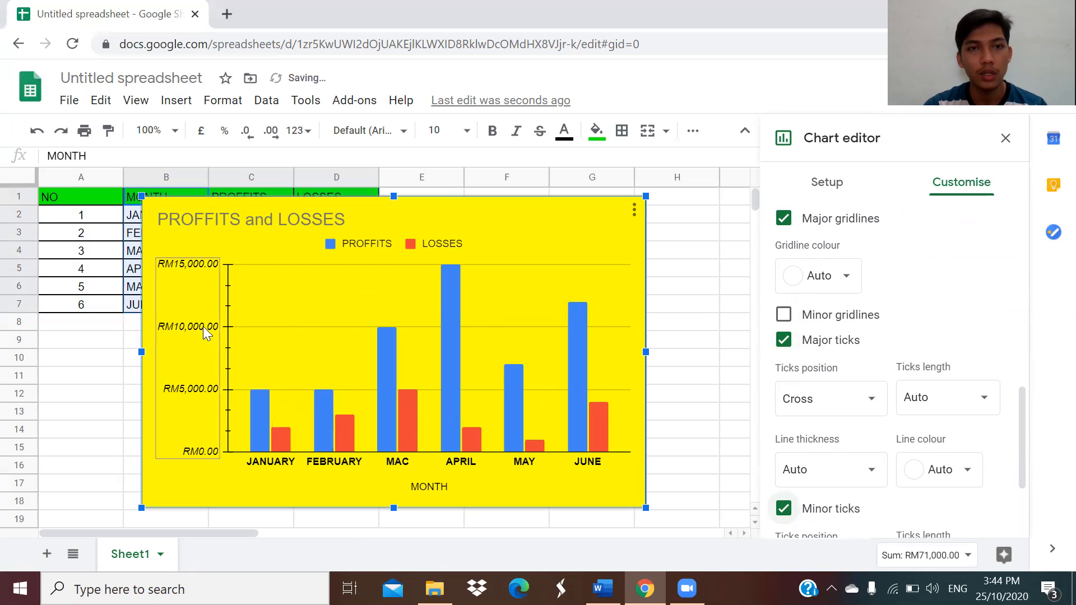
{"action": "scroll", "coordinate": [974, 391], "scroll_direction": "down", "scroll_amount": 2}
{"action": "scroll", "coordinate": [883, 385], "scroll_direction": "down", "scroll_amount": 1}
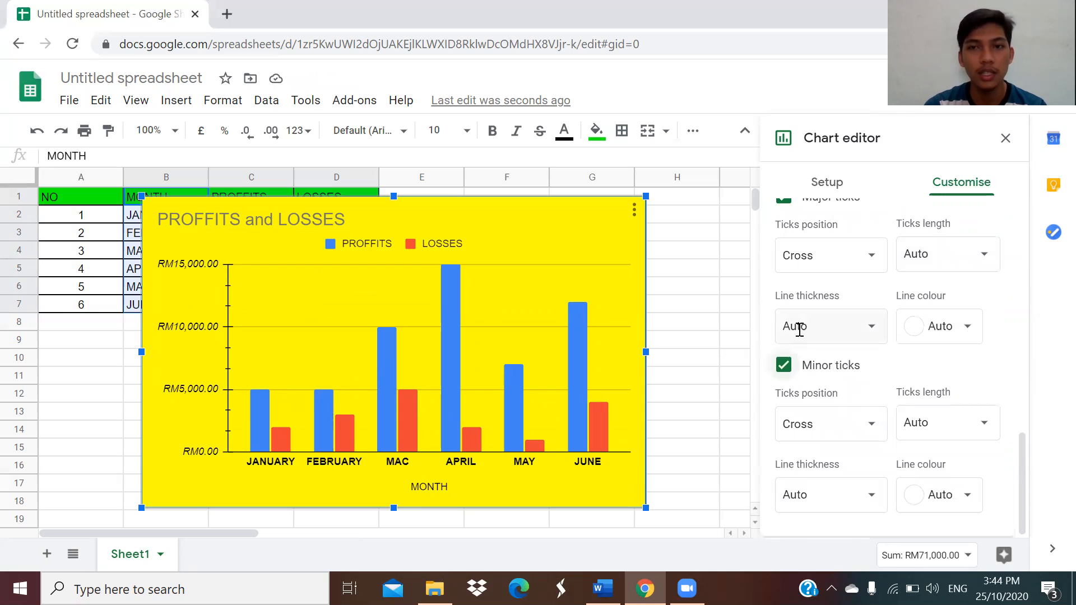
{"action": "left_click", "coordinate": [783, 364]}
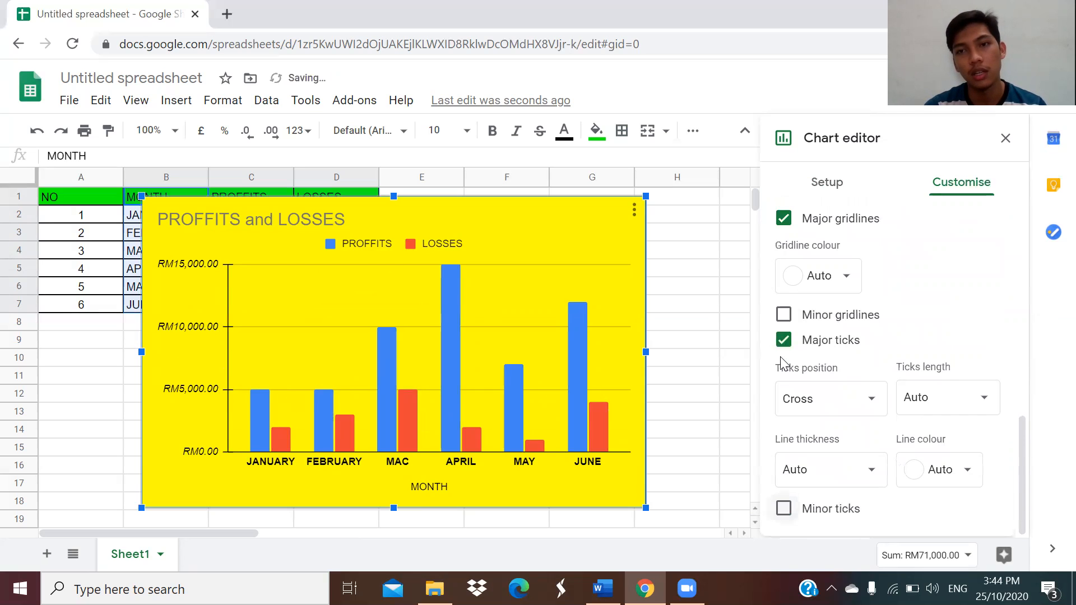
{"action": "left_click", "coordinate": [783, 340]}
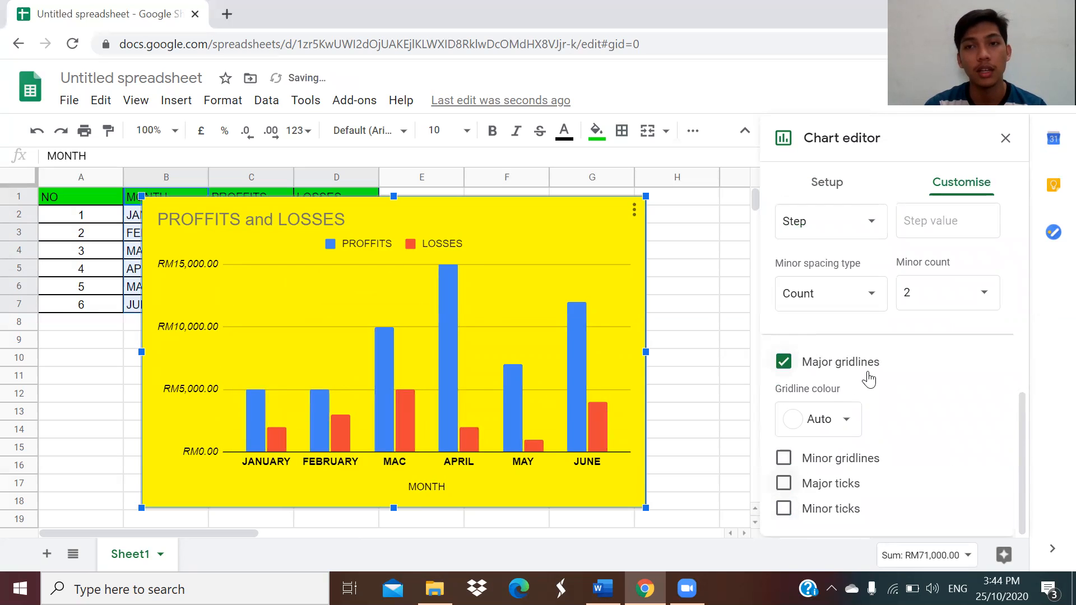
Step: Look back over the gridline settings and chart customisation sections, and close the chart editor
{"action": "scroll", "coordinate": [869, 380], "scroll_direction": "up", "scroll_amount": 2}
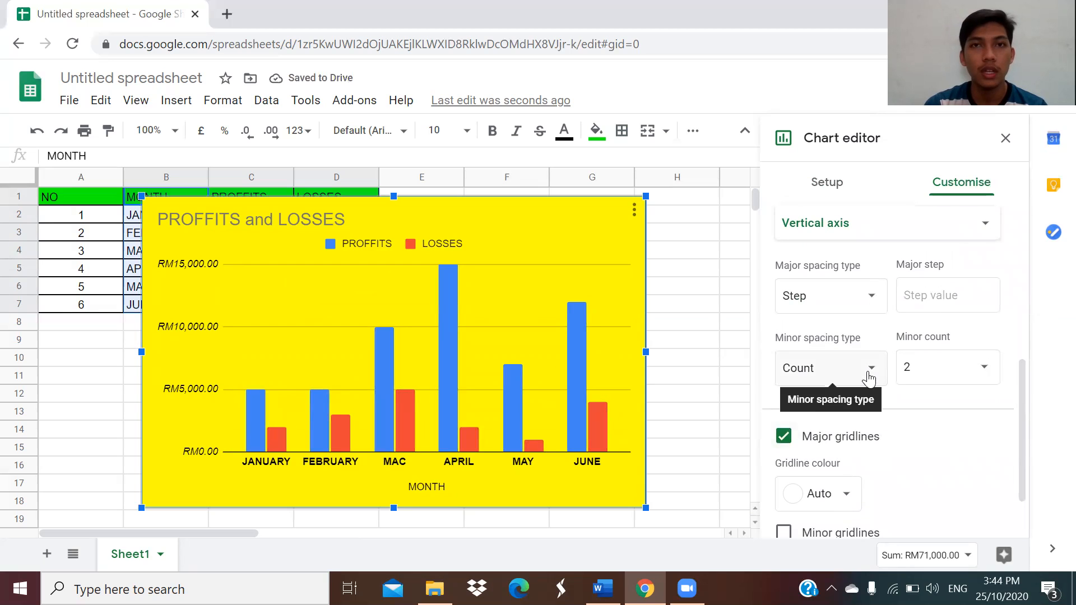
{"action": "scroll", "coordinate": [951, 401], "scroll_direction": "down", "scroll_amount": 2}
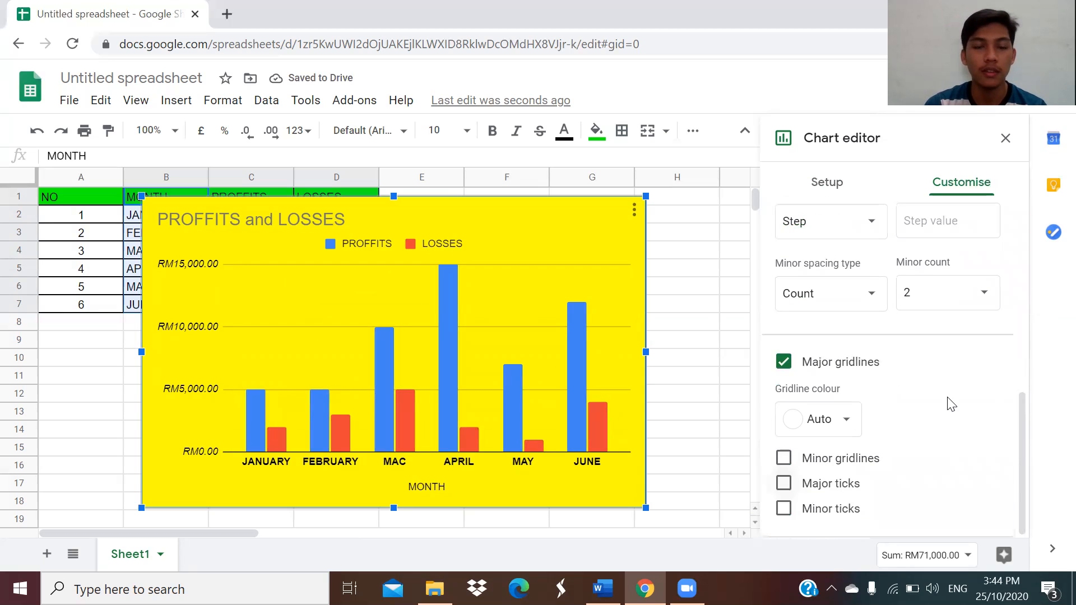
{"action": "scroll", "coordinate": [951, 404], "scroll_direction": "up", "scroll_amount": 1}
{"action": "scroll", "coordinate": [951, 404], "scroll_direction": "up", "scroll_amount": 1}
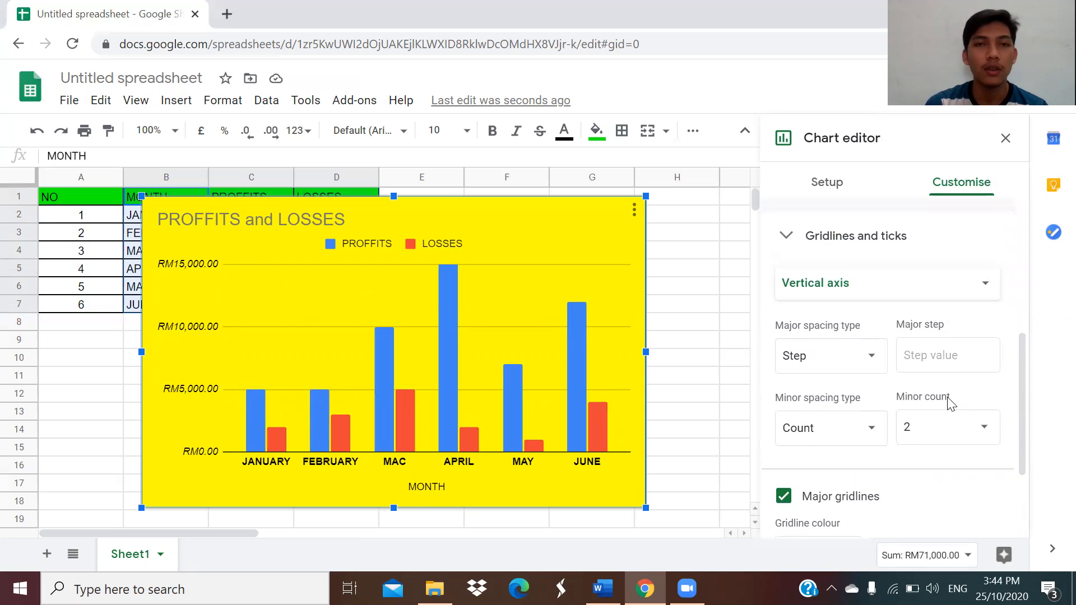
{"action": "scroll", "coordinate": [951, 401], "scroll_direction": "up", "scroll_amount": 2}
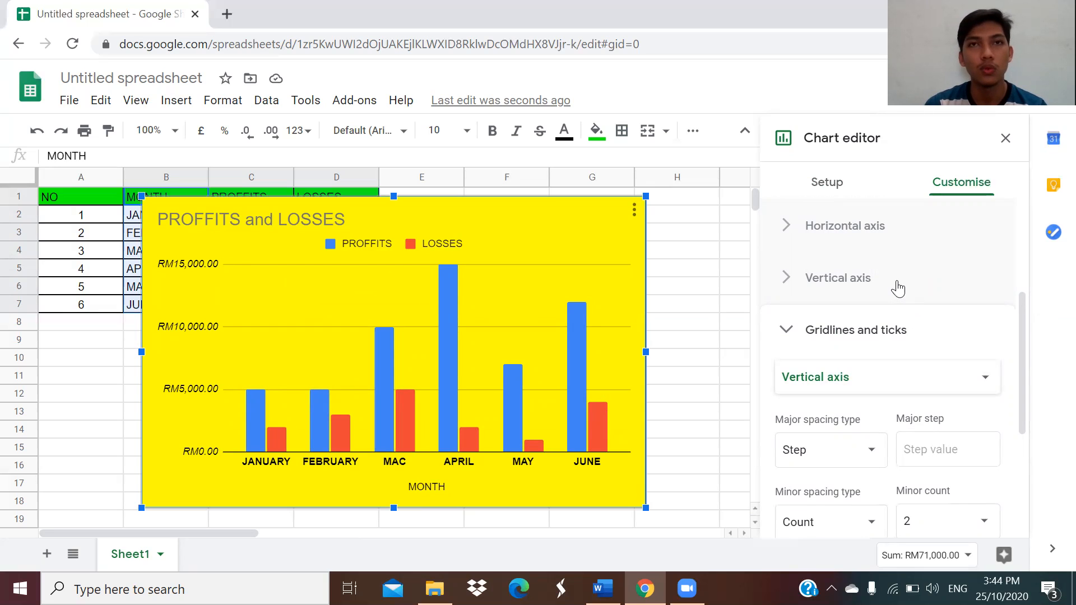
{"action": "scroll", "coordinate": [899, 288], "scroll_direction": "up", "scroll_amount": 1}
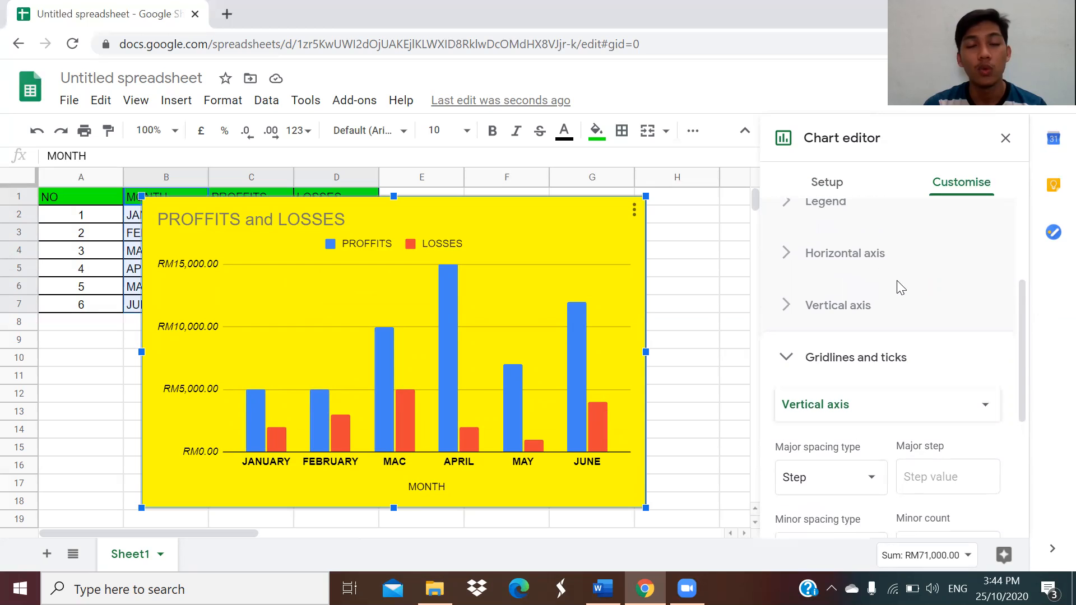
{"action": "scroll", "coordinate": [868, 282], "scroll_direction": "up", "scroll_amount": 3}
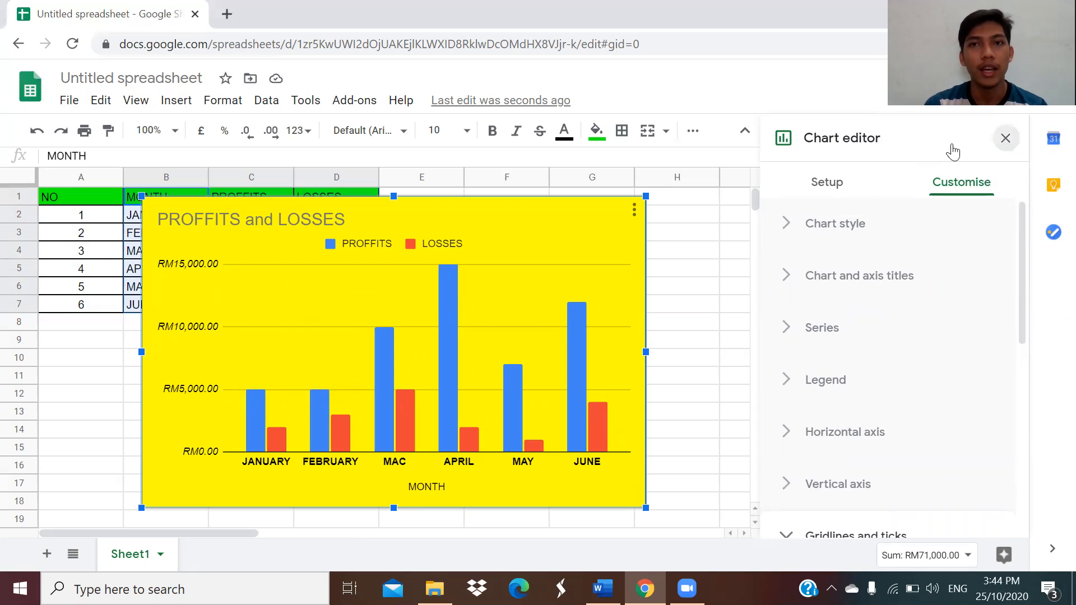
{"action": "left_click", "coordinate": [1004, 141]}
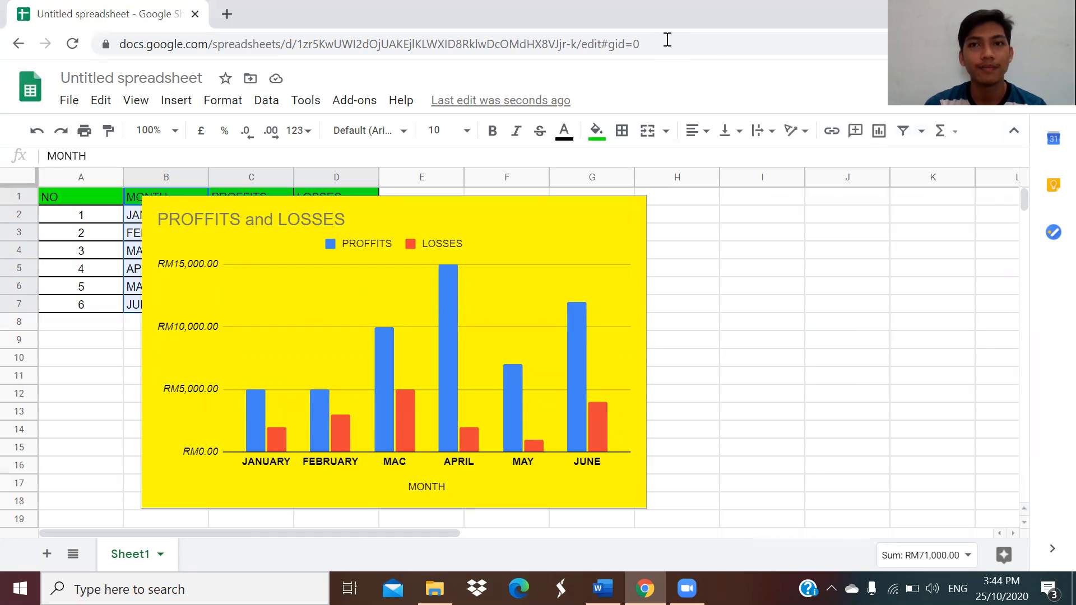